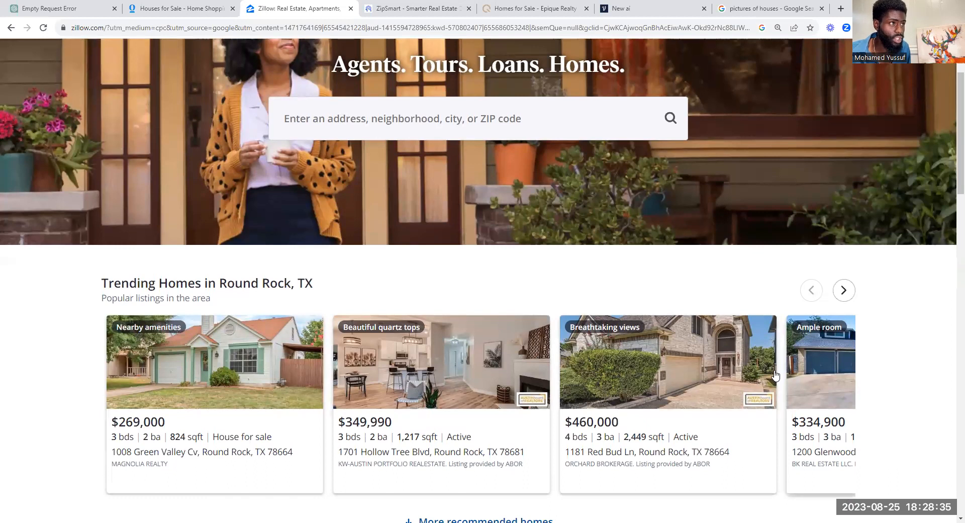
Step: Scroll through ZipSmart's features and pricing plans
scroll(485, 234, "down", 3)
scroll(485, 234, "down", 15)
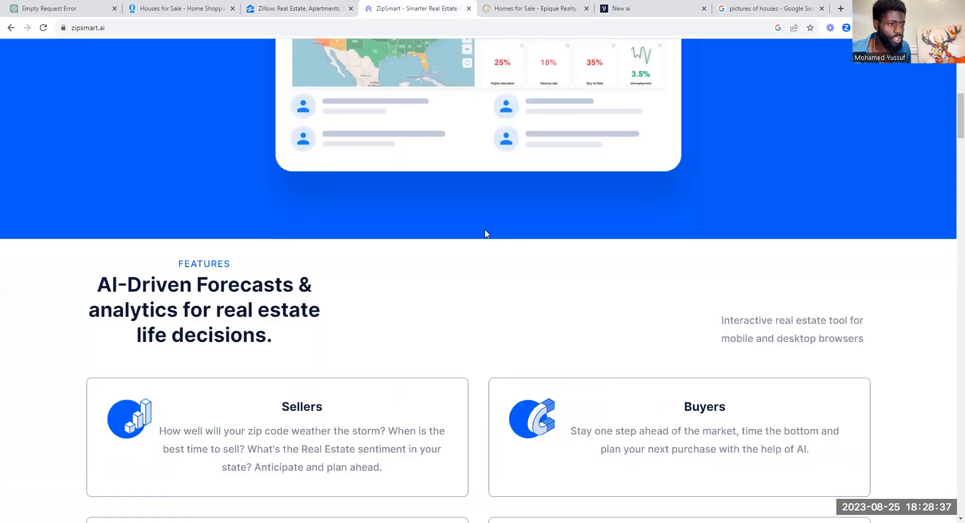
scroll(624, 302, "up", 2)
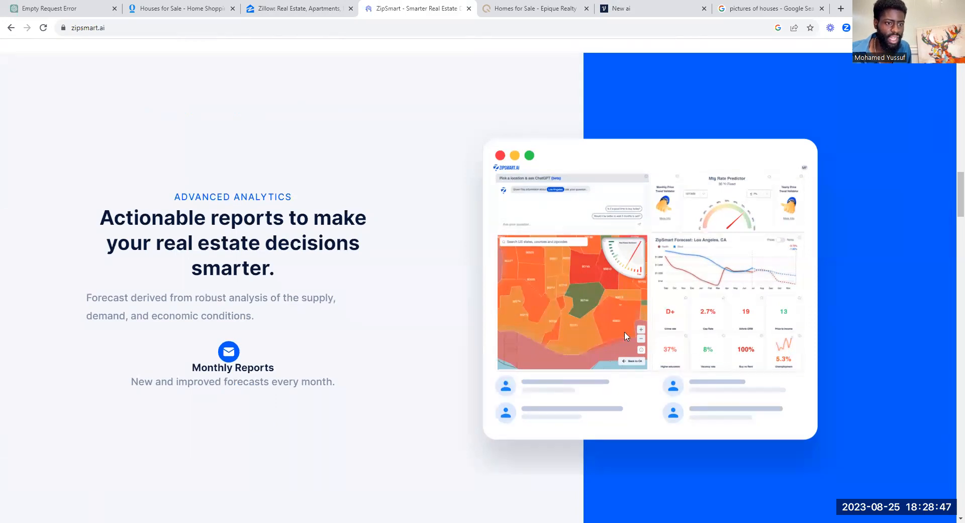
scroll(554, 324, "down", 12)
scroll(556, 327, "down", 15)
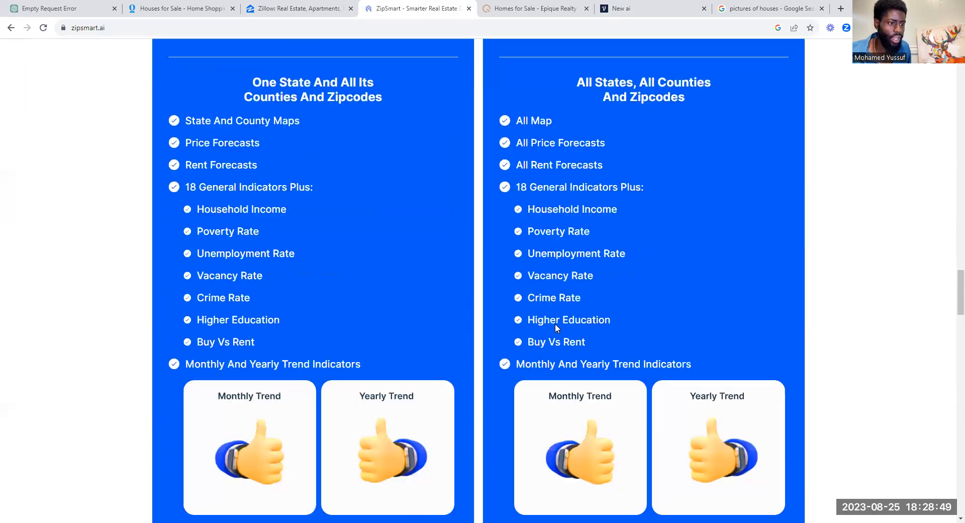
scroll(659, 381, "down", 7)
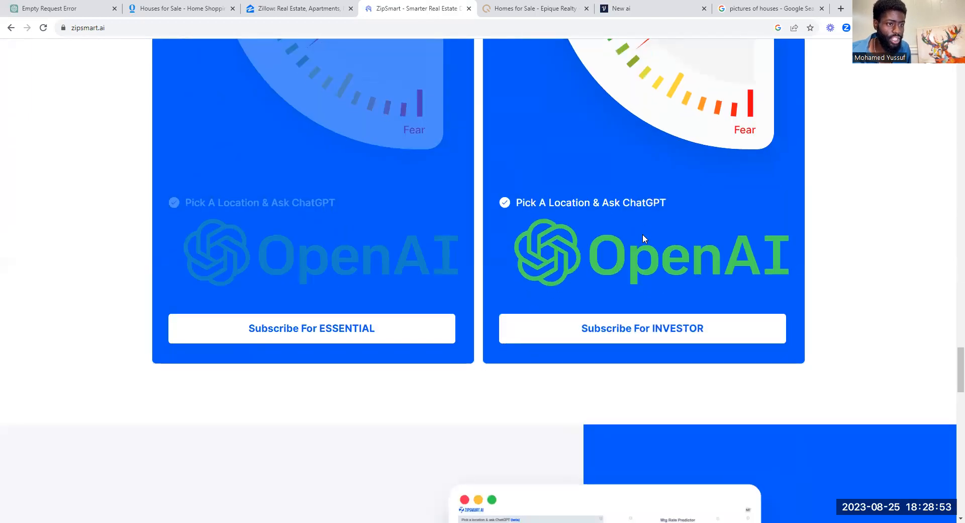
scroll(643, 234, "up", 10)
scroll(635, 246, "down", 3)
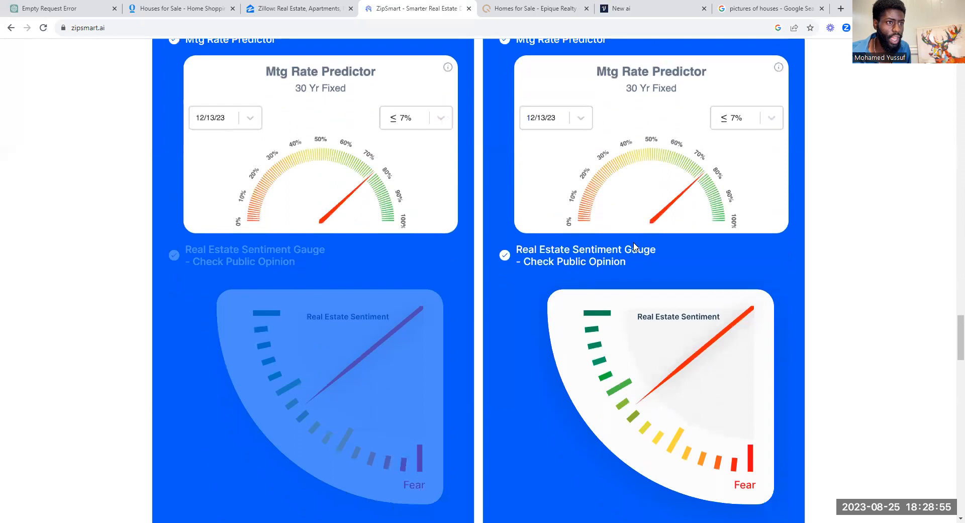
scroll(635, 247, "up", 3)
scroll(661, 217, "down", 3)
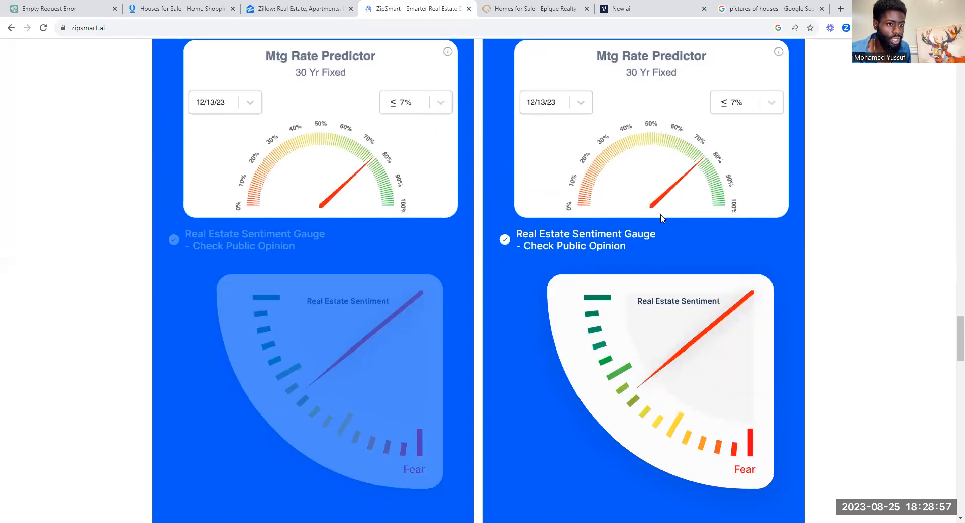
scroll(661, 217, "down", 2)
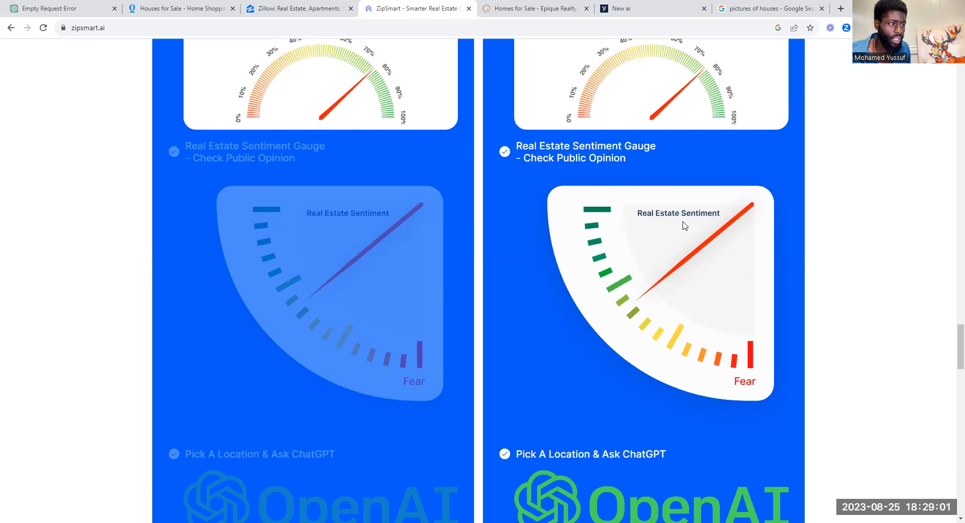
scroll(685, 224, "up", 10)
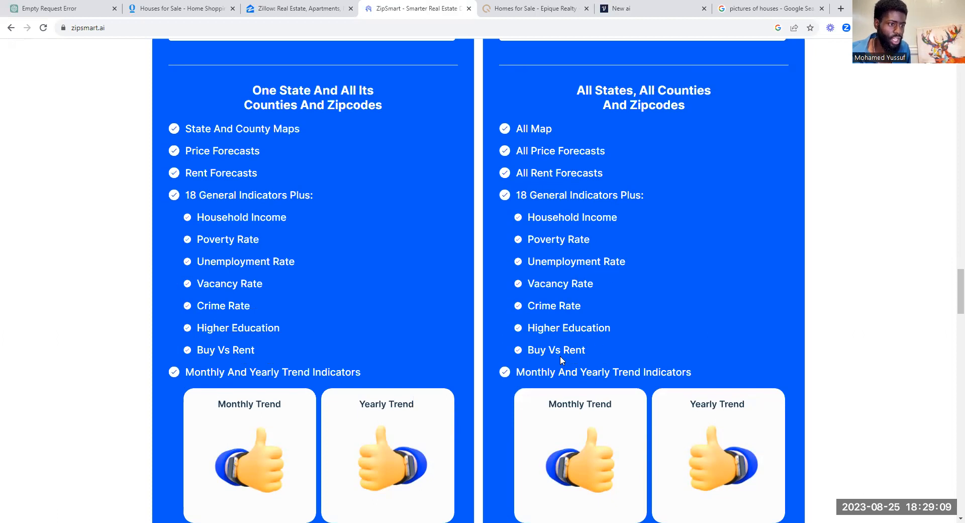
scroll(584, 344, "up", 20)
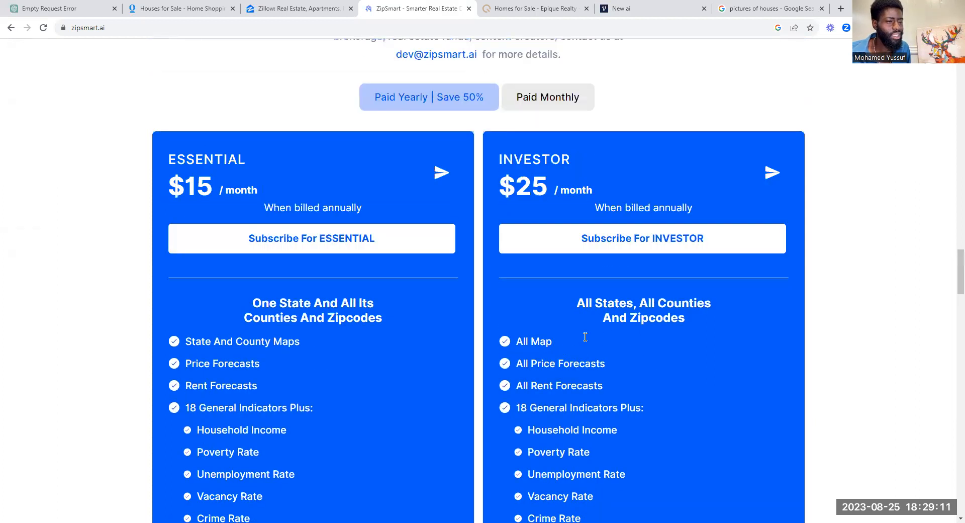
scroll(576, 301, "up", 15)
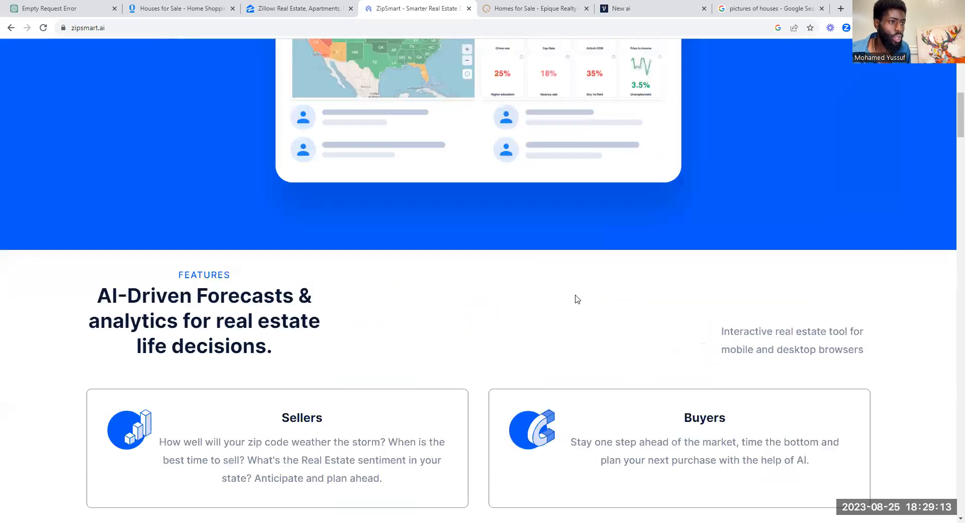
Step: Glance at the Epique Realty listings, then return to Voiceflow and select the welcome block
key("ctrl+Tab")
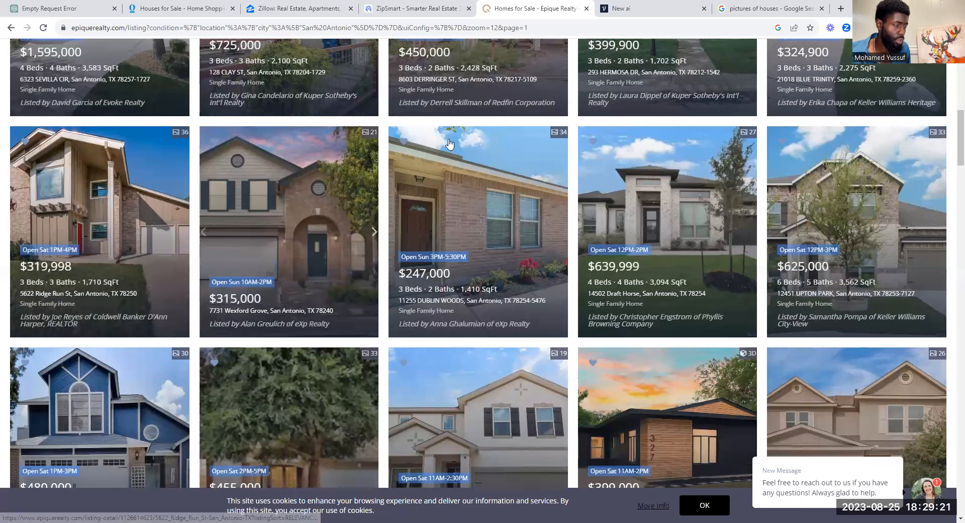
left_click(626, 9)
left_click(564, 207)
Step: Delete the old welcome block and place a new Text step on the canvas
key("Delete")
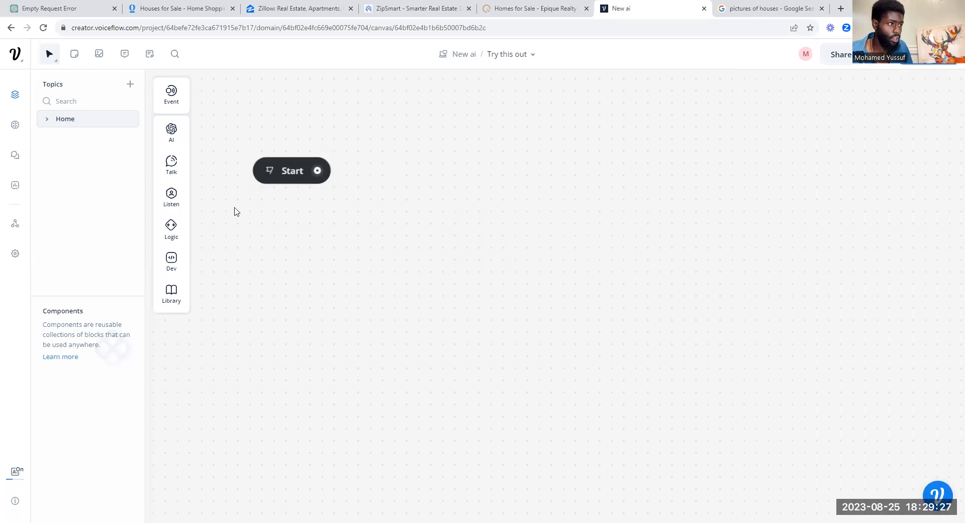
mouse_move(171, 164)
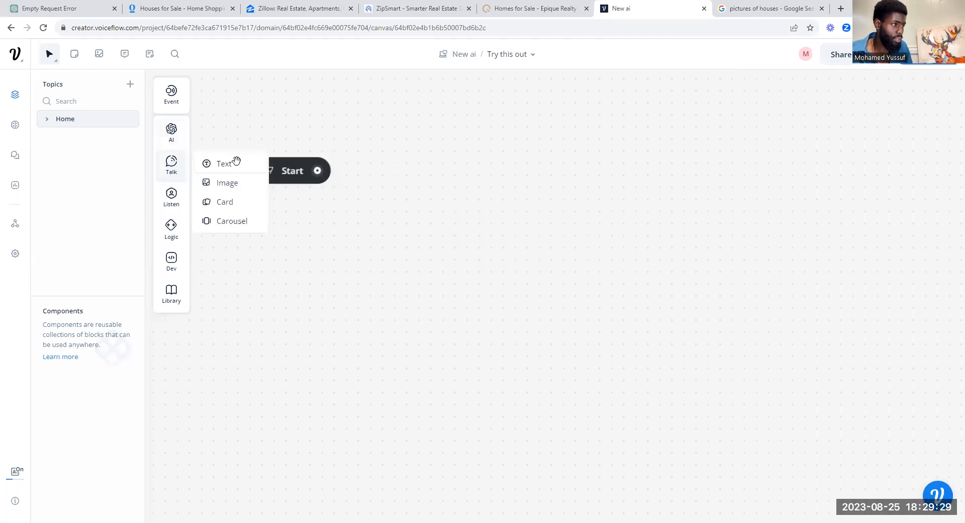
left_click_drag(235, 165, 526, 187)
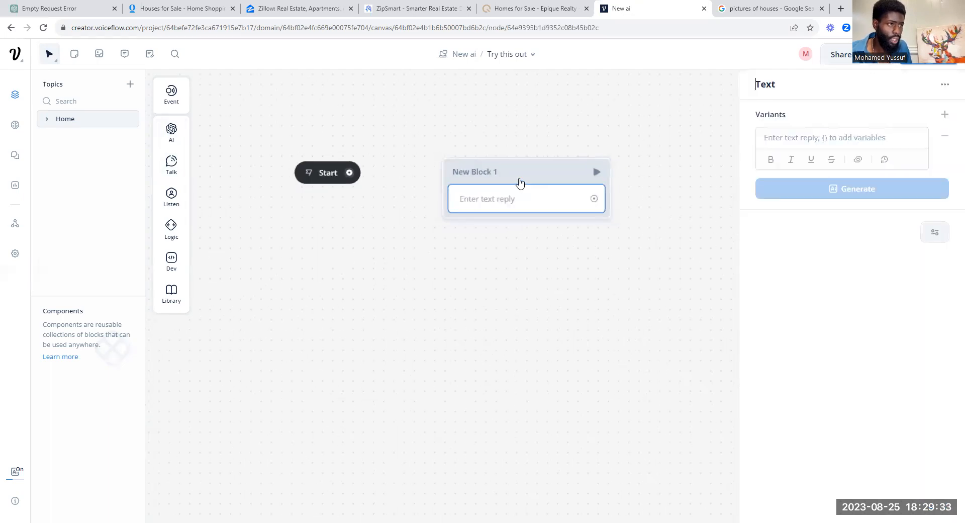
scroll(518, 181, "down", 1)
left_click_drag(636, 197, 606, 317)
left_click(475, 318)
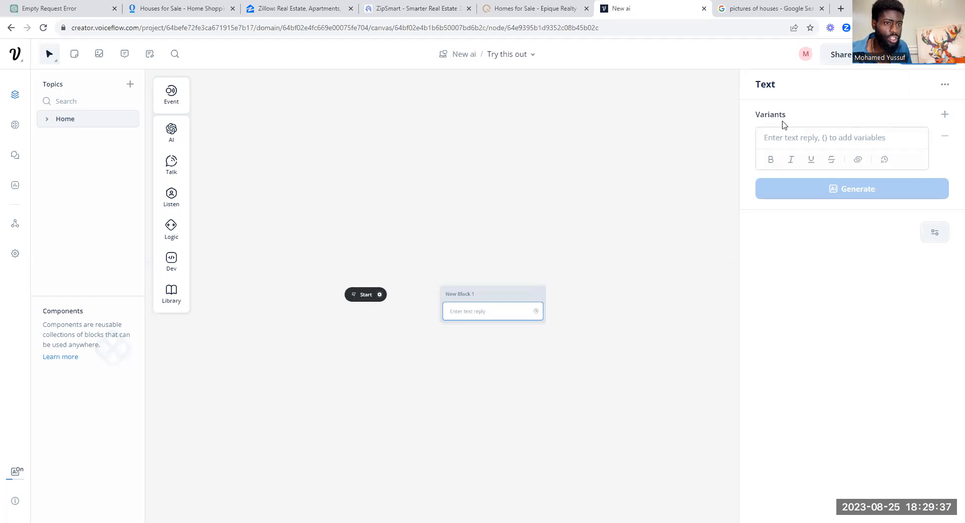
Step: Write the reply 'Hello, Welcome To "SOLD WITH AI"' in the text step
left_click(788, 138)
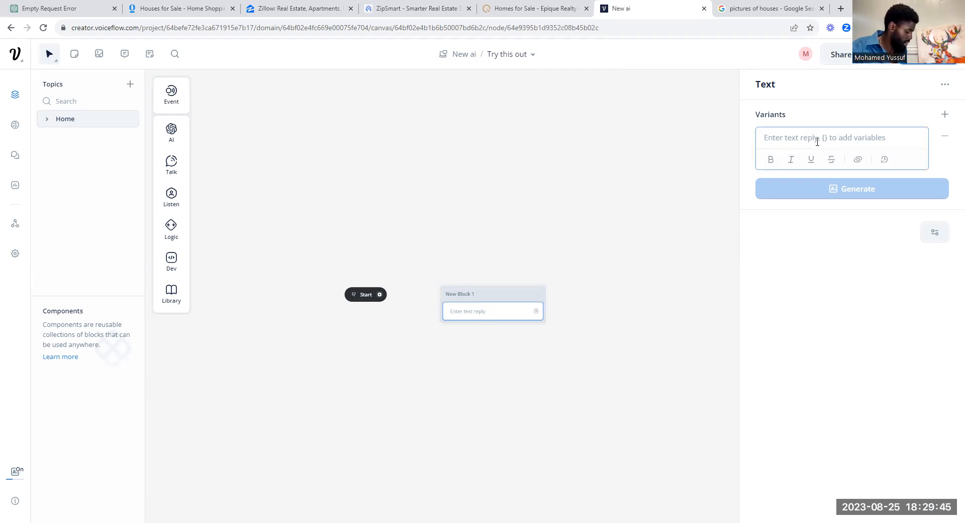
type("HE")
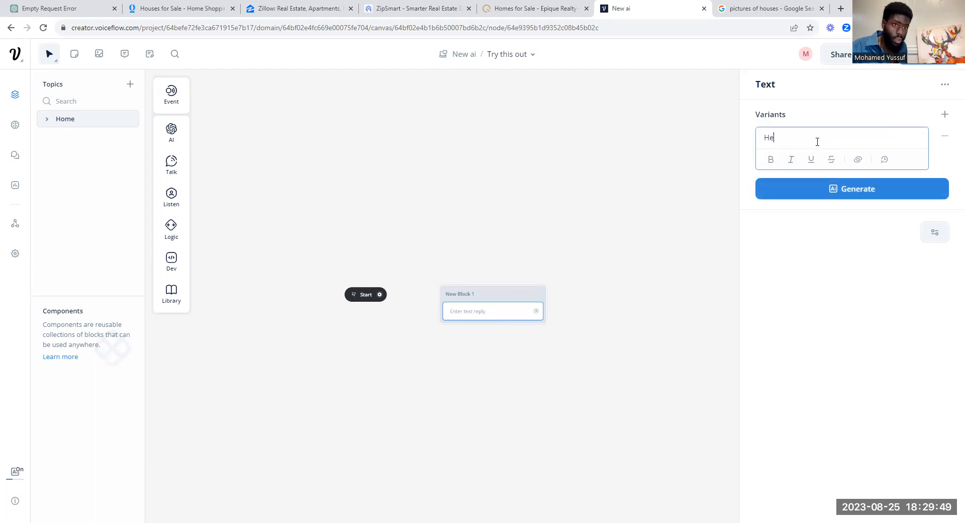
type("ll")
key("BackSpace")
key("BackSpace")
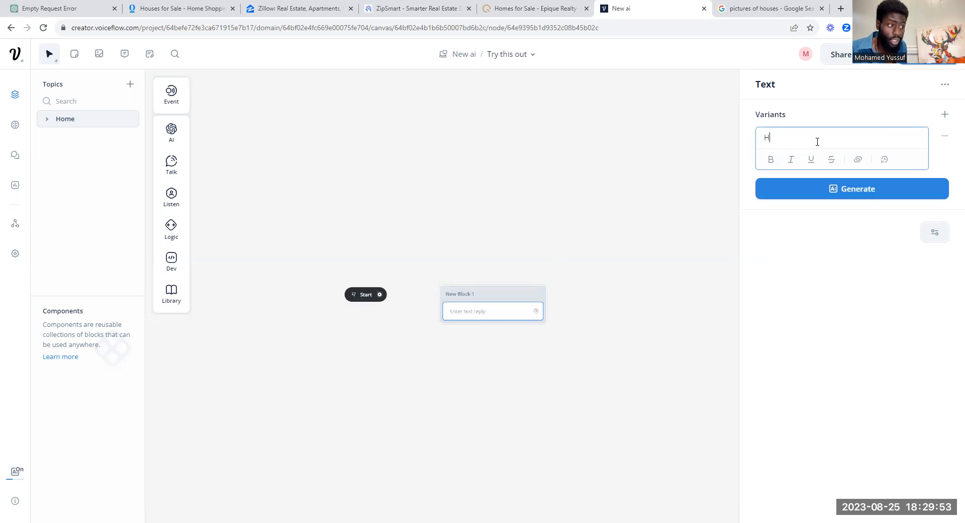
type("ello, We")
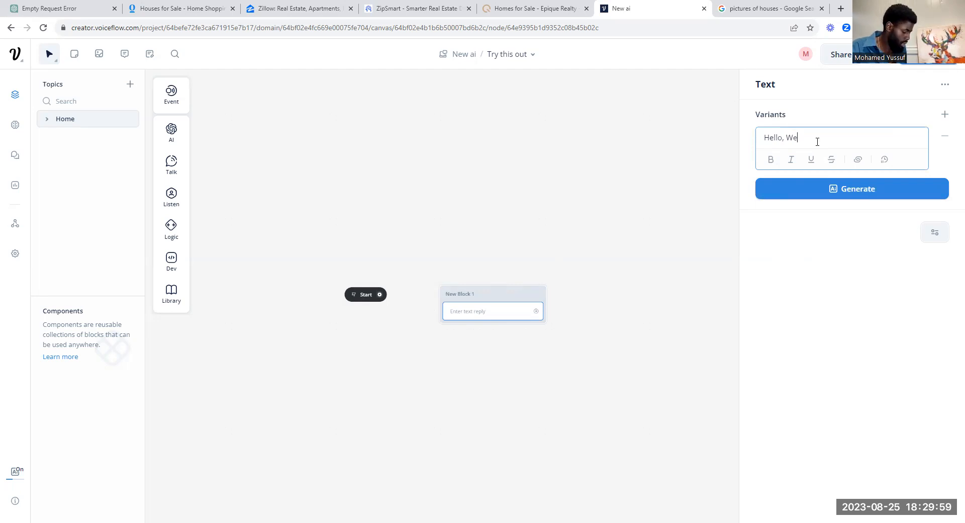
type("lcome To \"")
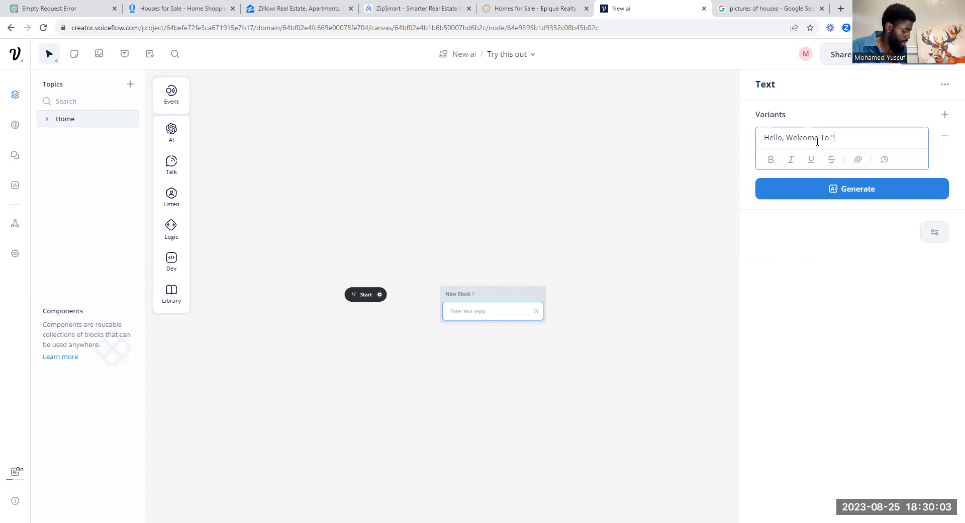
type("SOLD ")
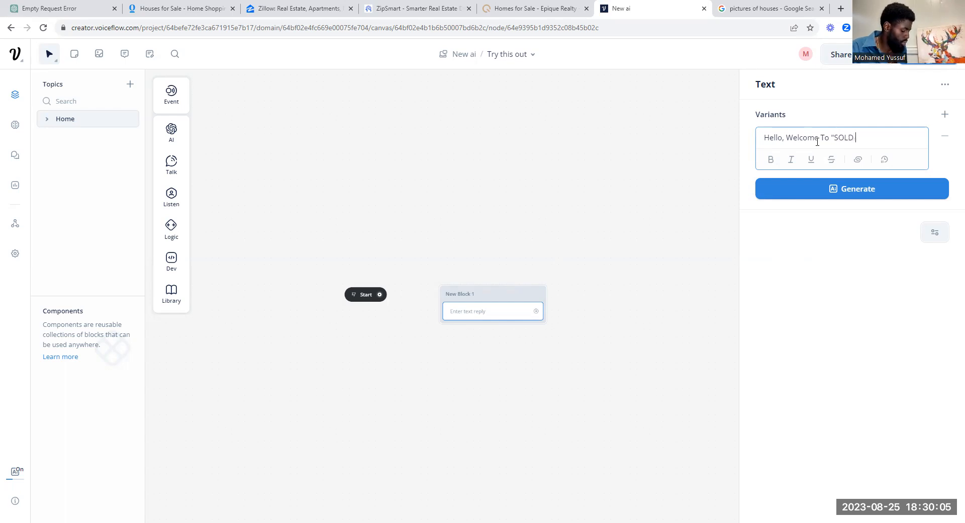
type("WITH AI\"")
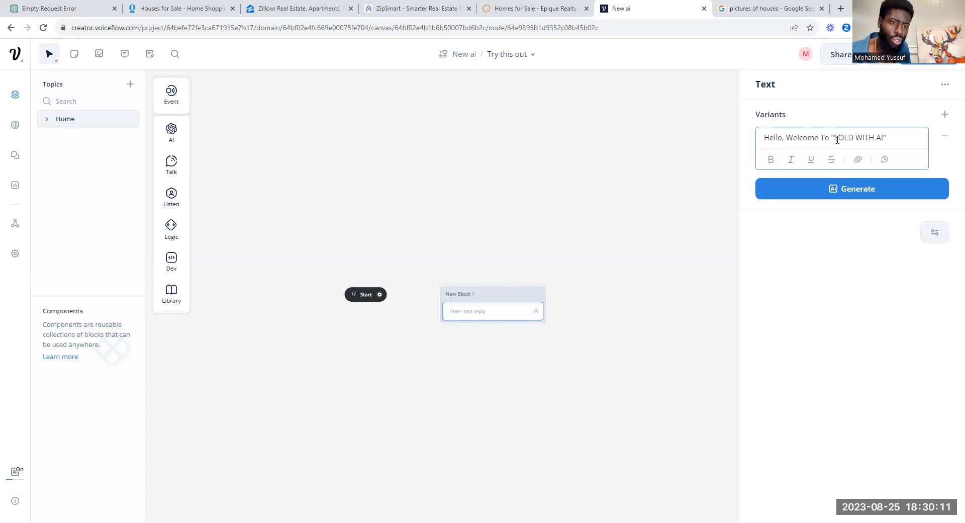
left_click(854, 191)
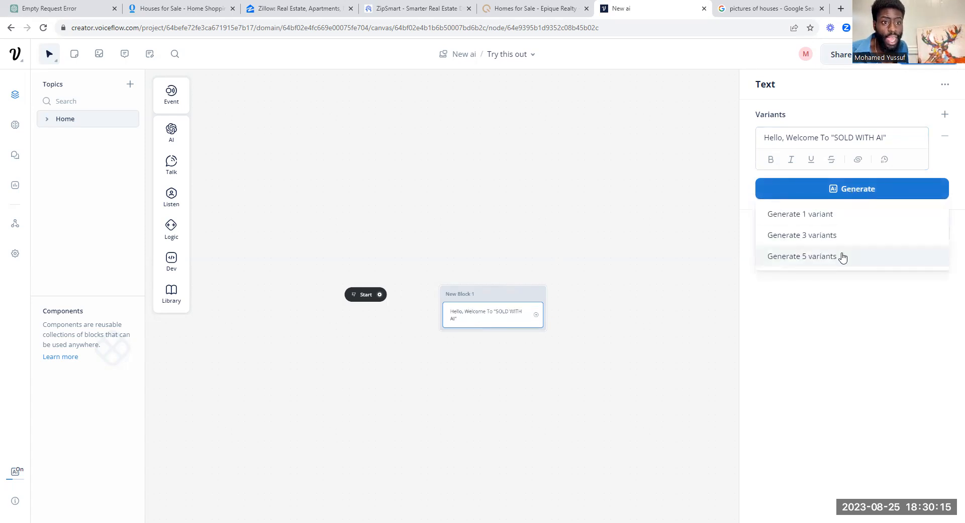
Step: Generate five greeting variants and remove the Farewell one
left_click(842, 256)
left_click(864, 190)
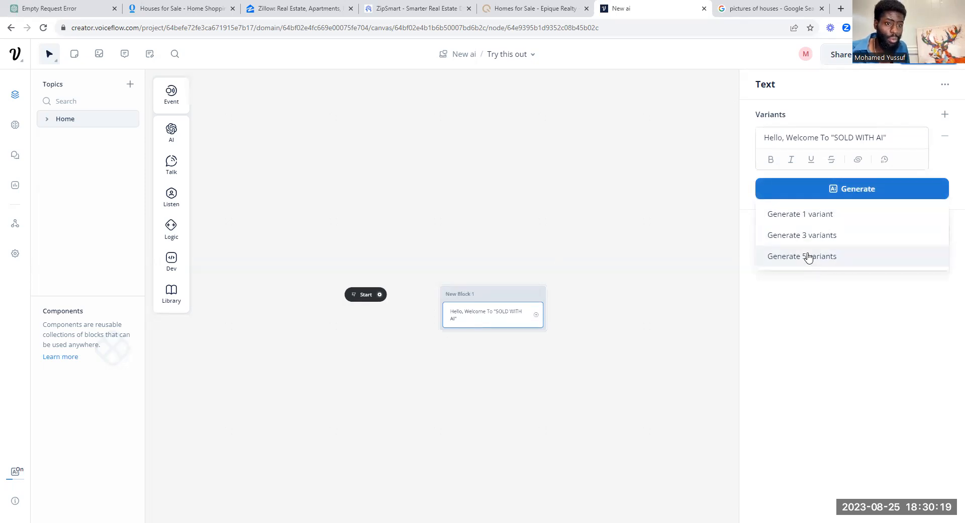
left_click(808, 257)
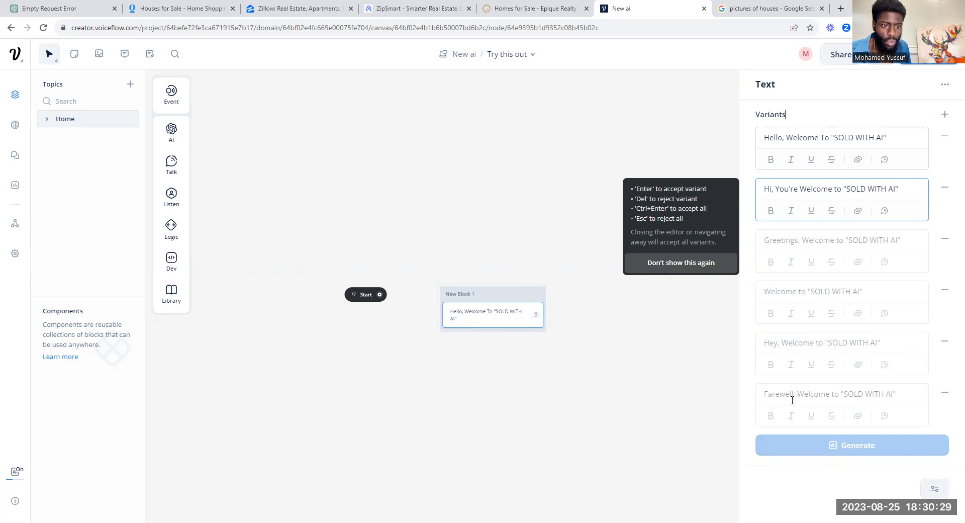
left_click(946, 392)
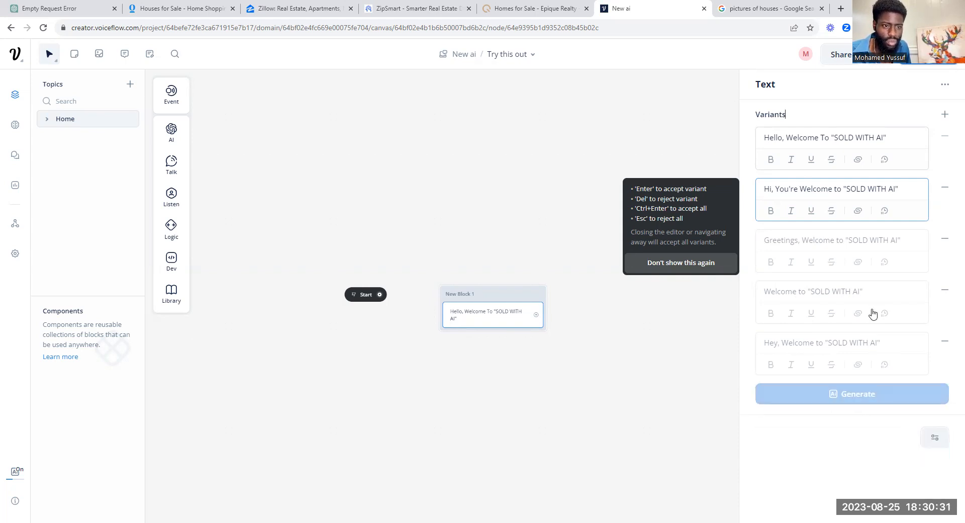
Step: Move New Block 1 higher and connect the Start block to it
left_click(526, 207)
left_click_drag(521, 291, 549, 222)
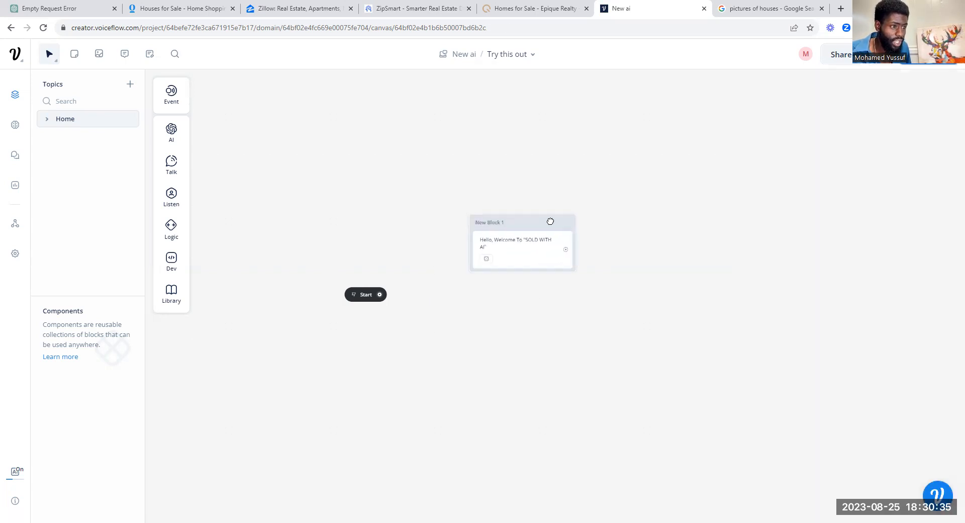
left_click_drag(380, 294, 485, 242)
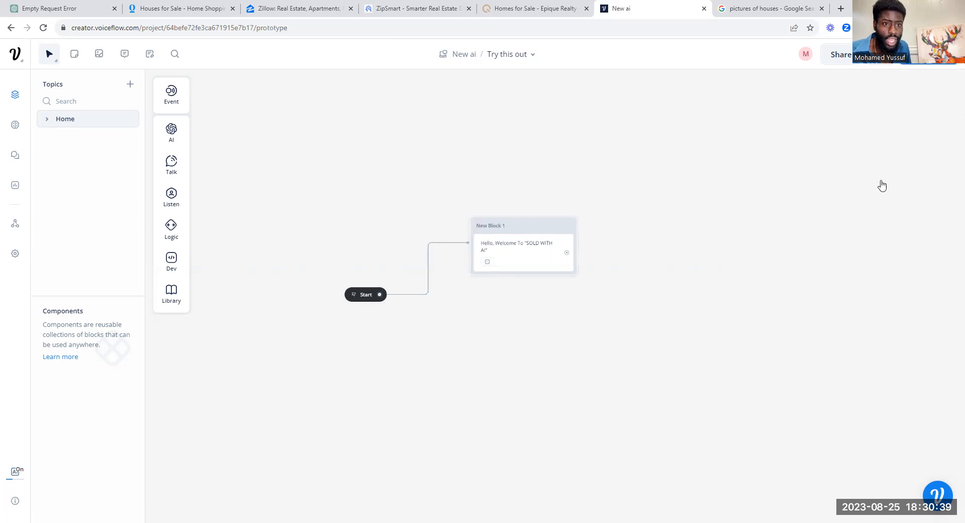
Step: Train and test the welcome flow in a new prototype session, then view the Opendoor page
key("r")
left_click(860, 280)
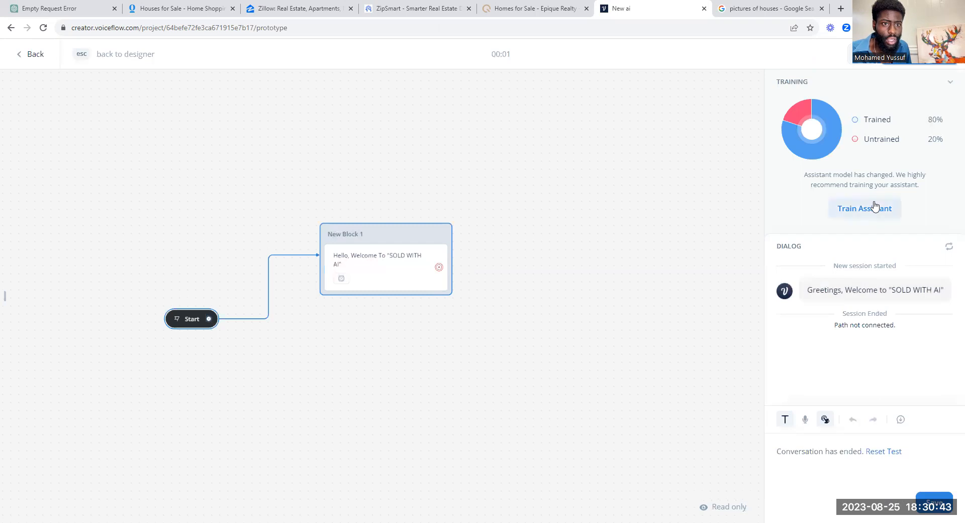
left_click(863, 215)
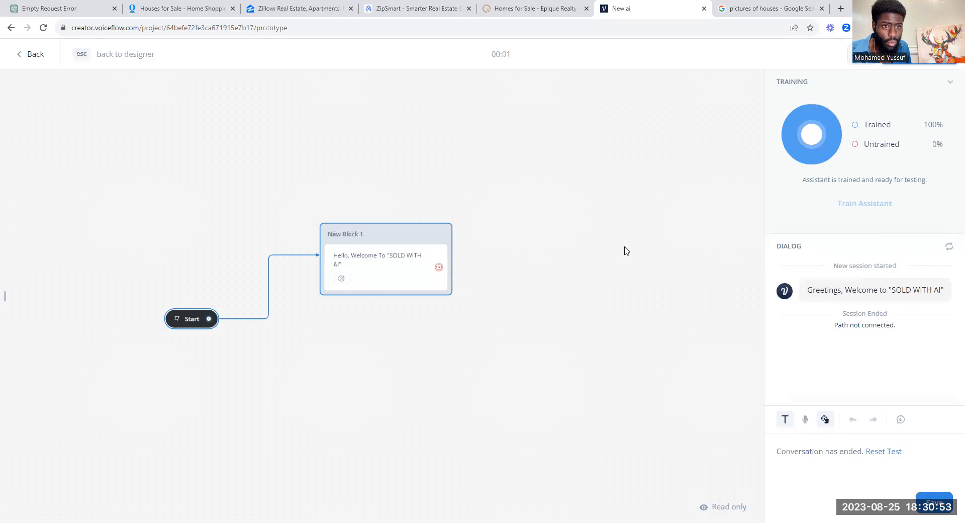
left_click(946, 86)
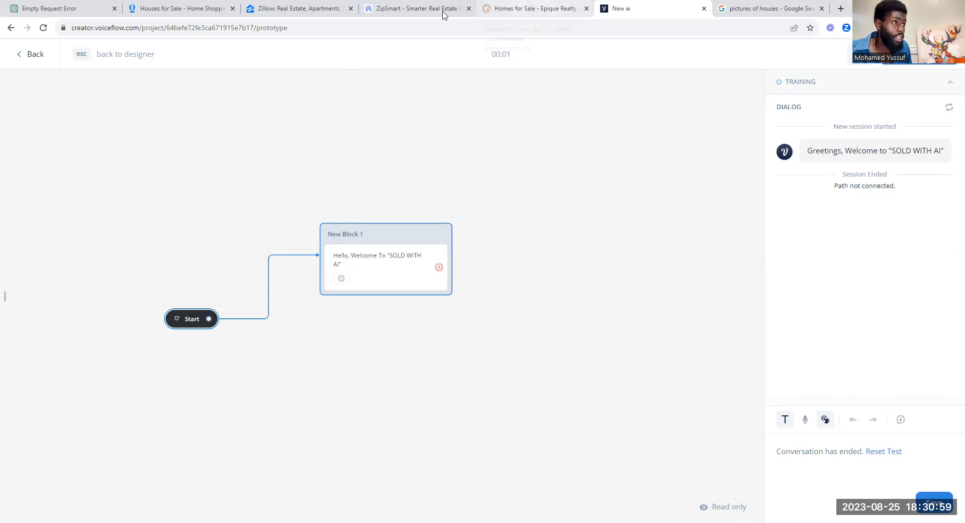
left_click(200, 7)
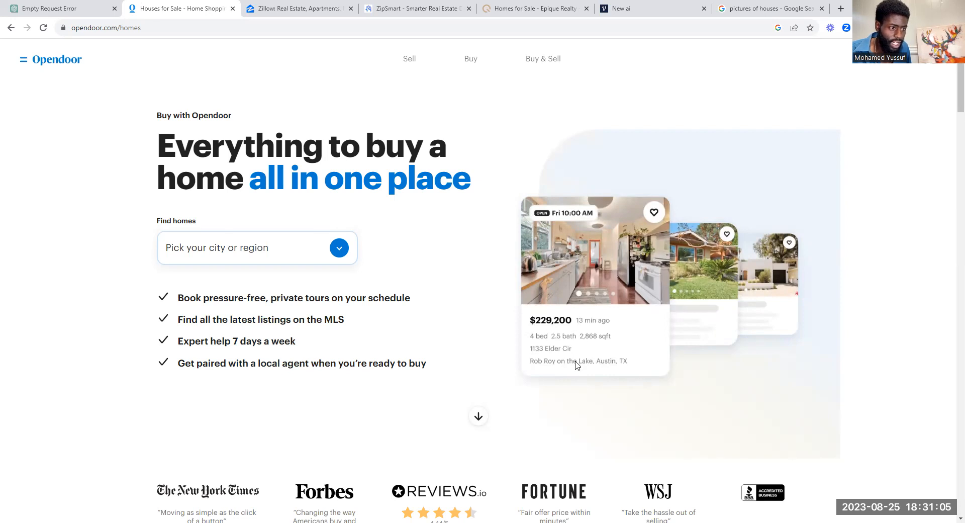
Step: Browse Zillow and the 'pictures of houses' image results, then return to the Voiceflow prototype
left_click(249, 6)
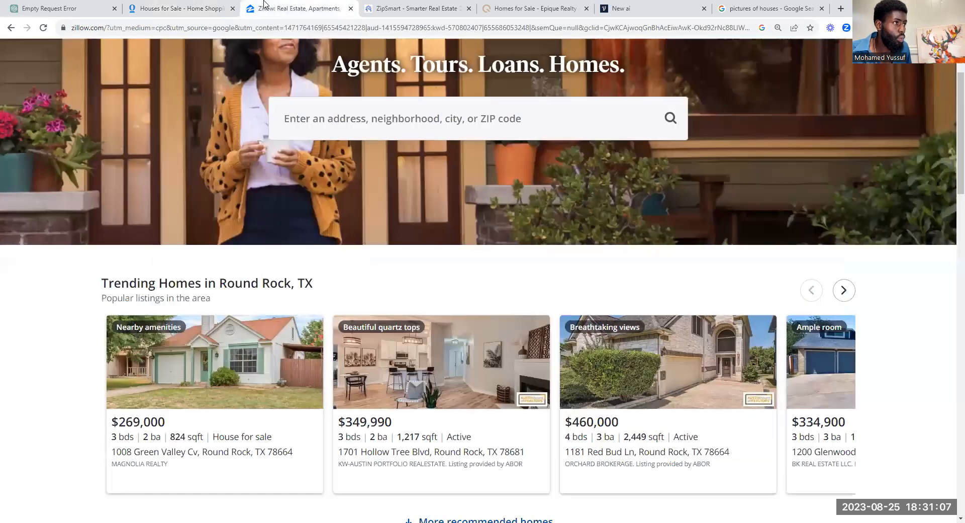
left_click(767, 5)
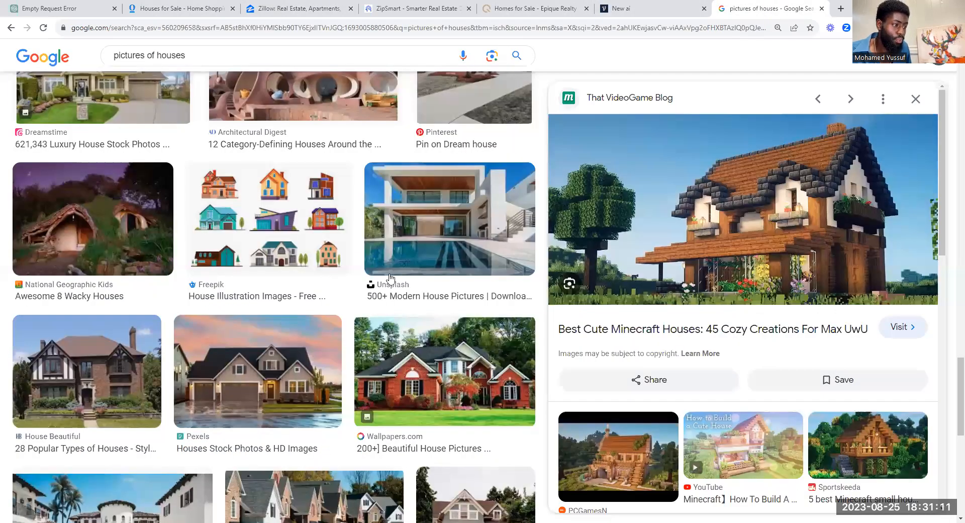
scroll(390, 278, "down", 5)
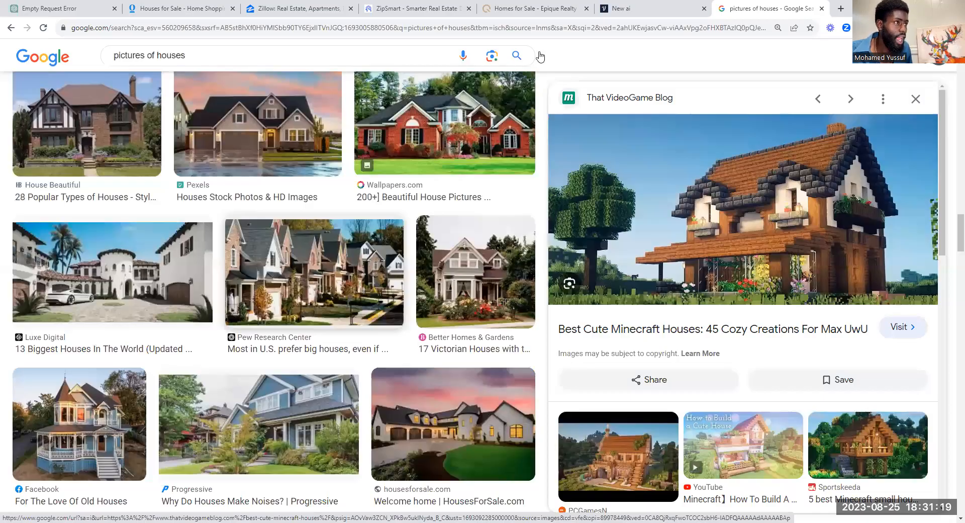
left_click(65, 8)
left_click(674, 8)
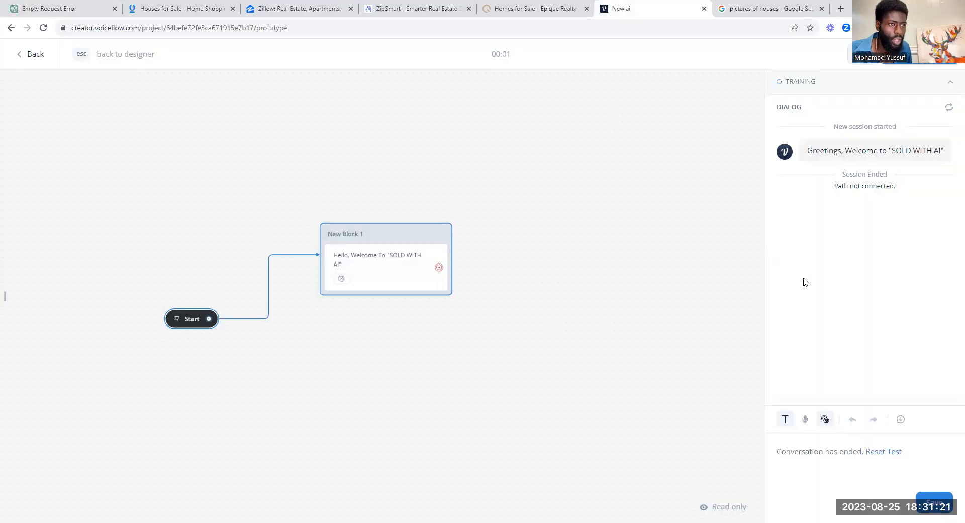
Step: Back in the designer, add a carousel to New Block 1 and move its card into New Block 2
scroll(522, 264, "down", 1)
left_click_drag(504, 265, 561, 172)
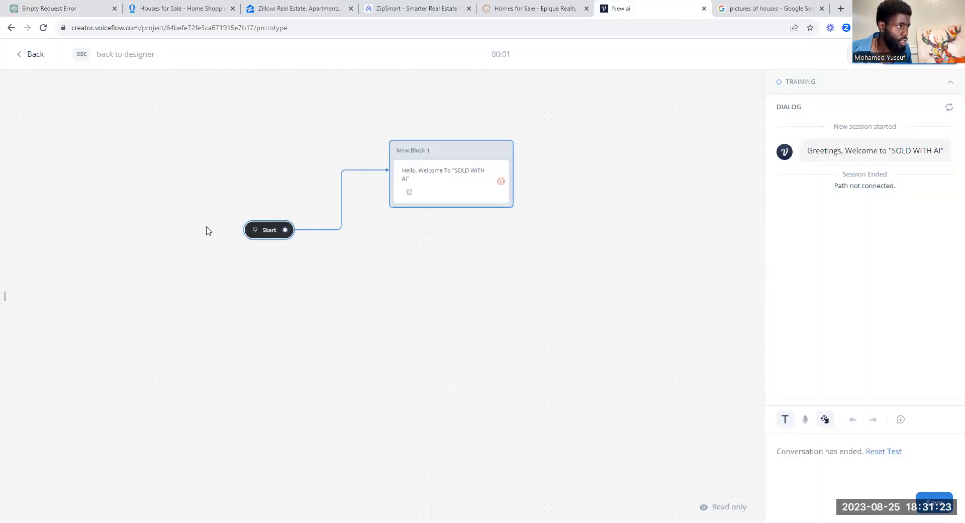
left_click(271, 227)
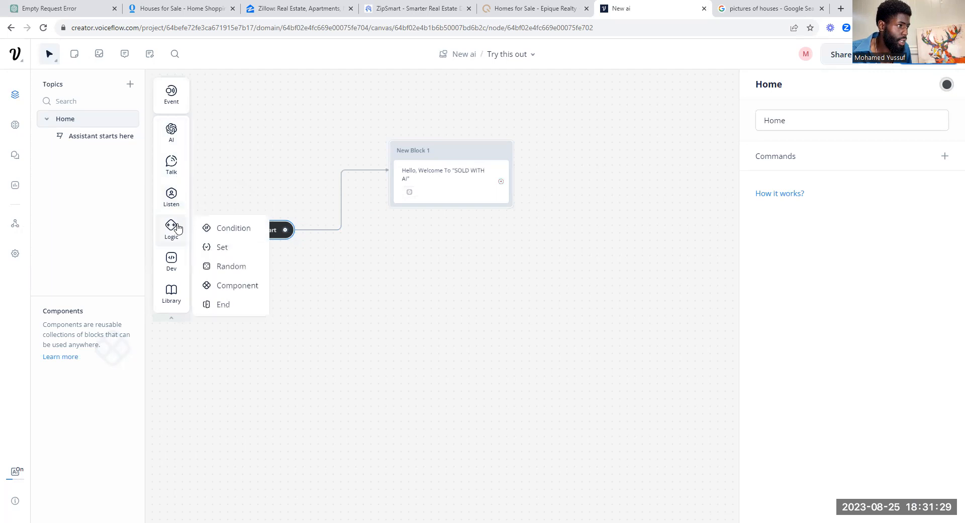
mouse_move(174, 208)
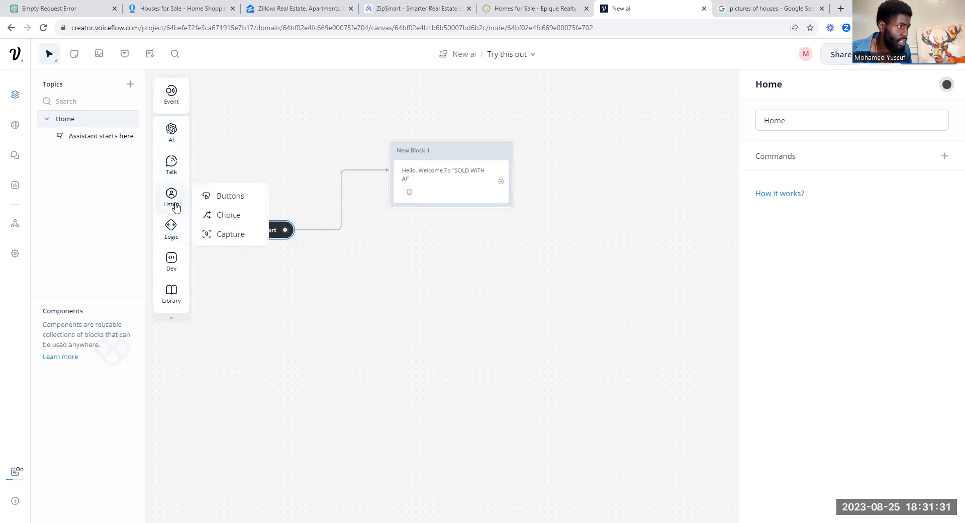
mouse_move(173, 169)
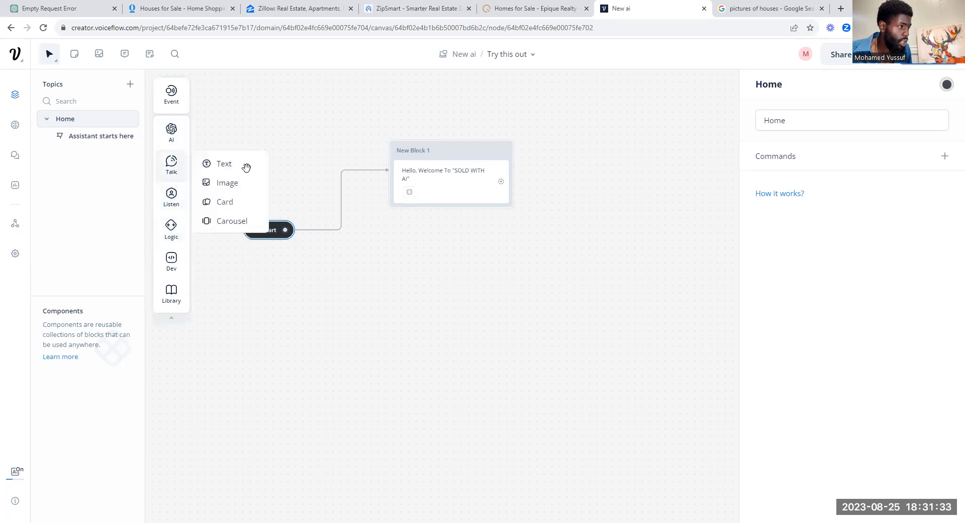
mouse_move(450, 214)
left_mouse_down()
mouse_move(447, 202)
mouse_move(454, 219)
left_mouse_up()
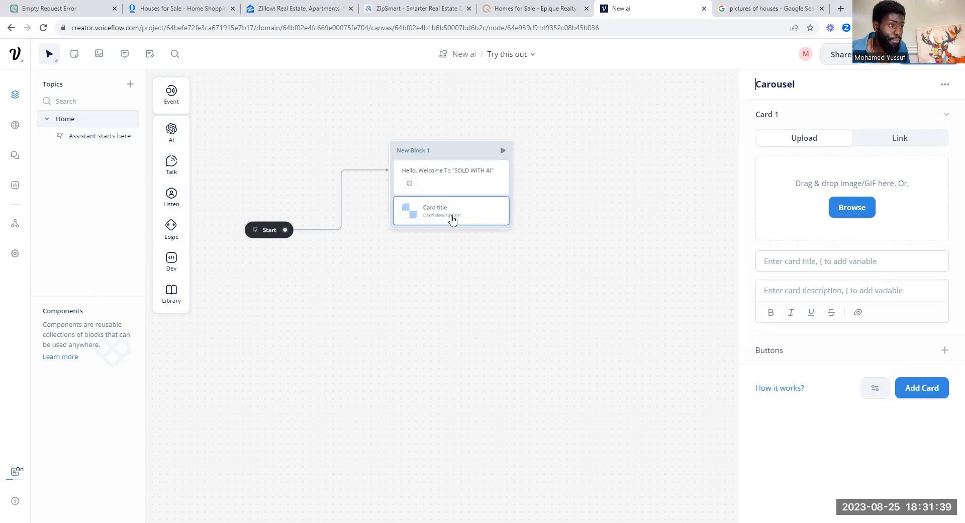
left_click_drag(455, 211, 574, 196)
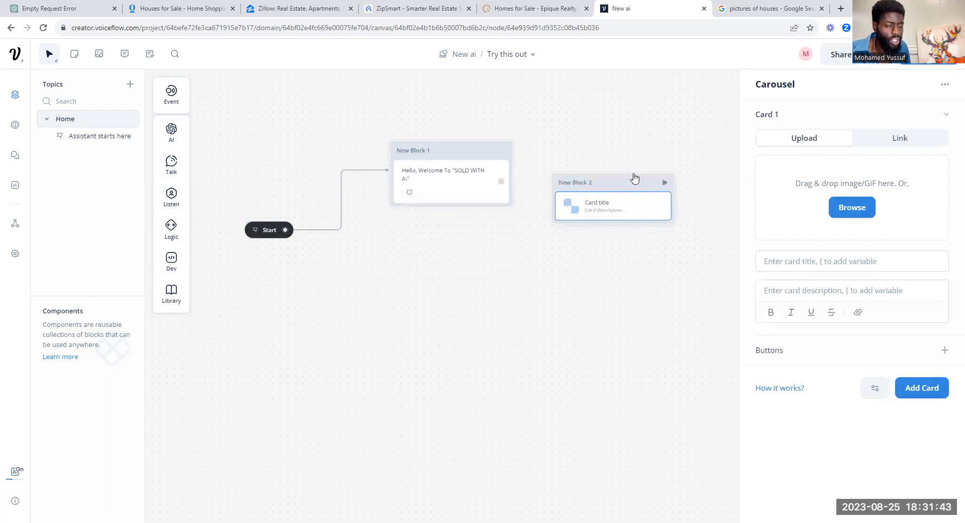
Step: Add a Buttons step under the welcome message in New Block 1
mouse_move(173, 176)
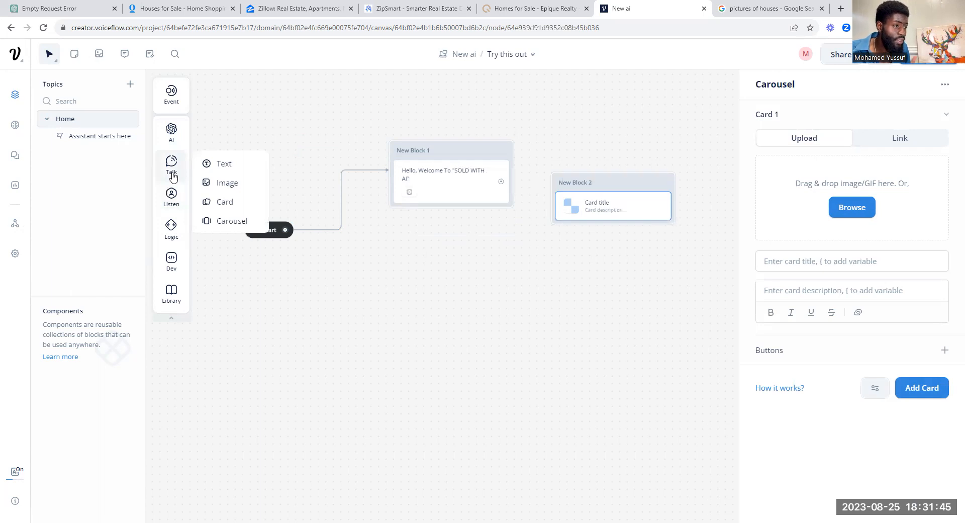
mouse_move(172, 211)
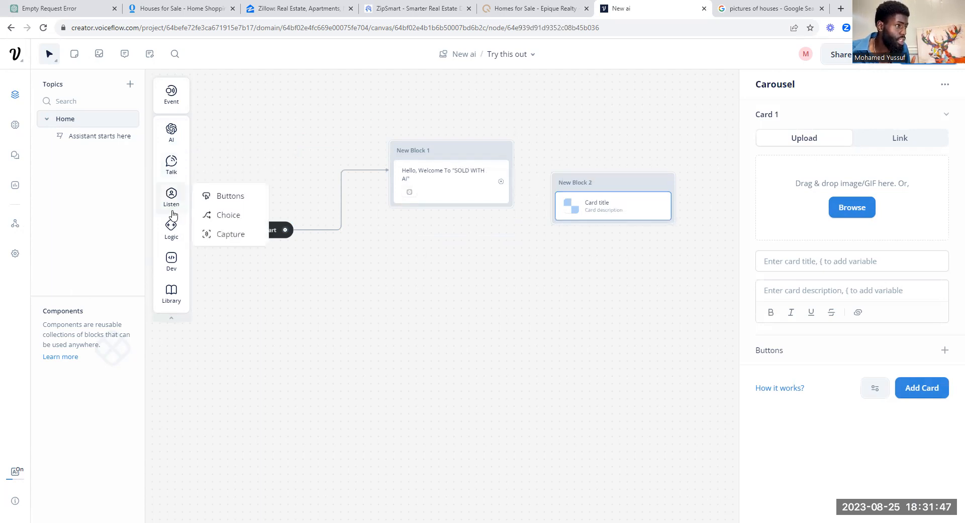
left_click_drag(230, 195, 412, 218)
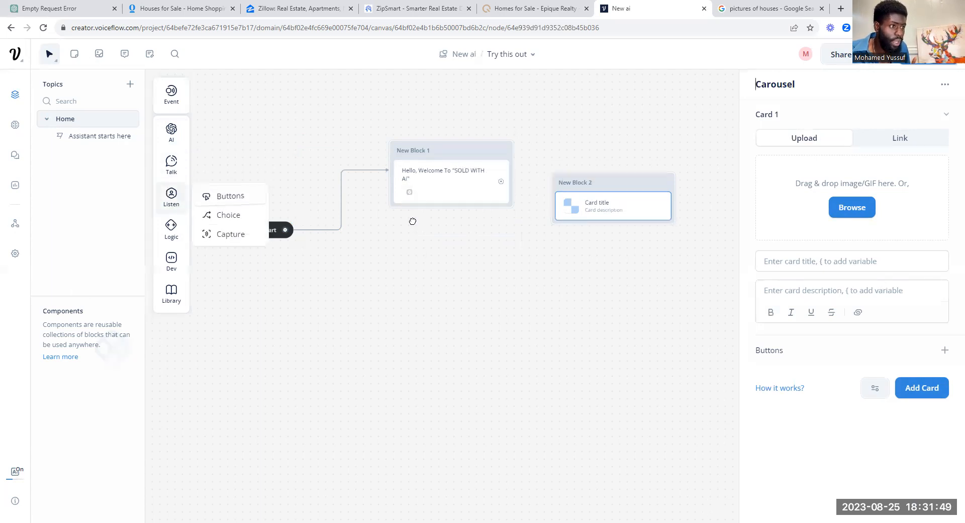
left_click(827, 139)
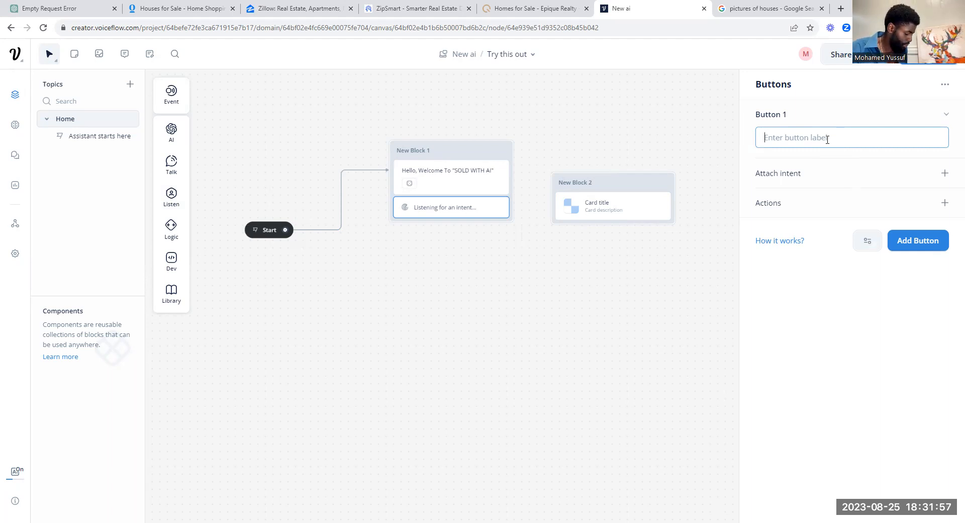
Step: Label the new button TEXAS
type("Te")
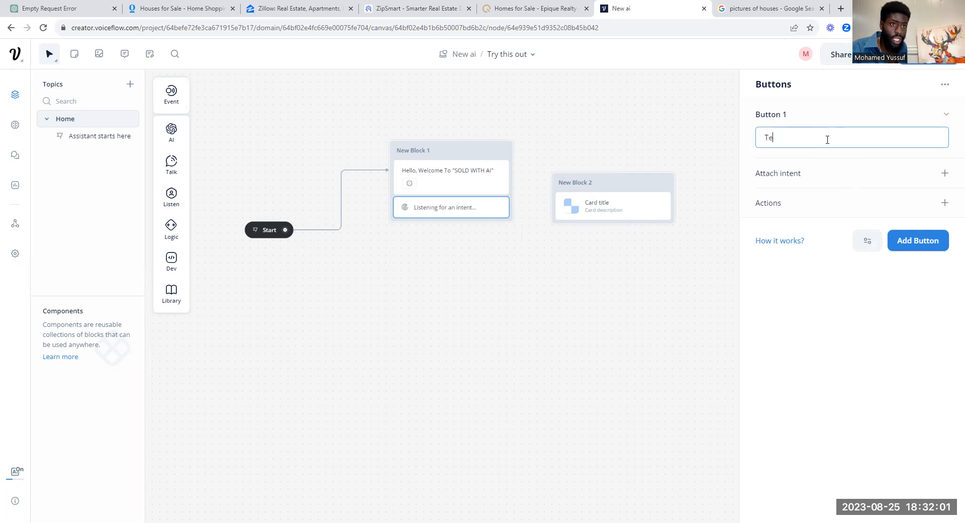
key("BackSpace")
key("BackSpace")
type("TEXAS")
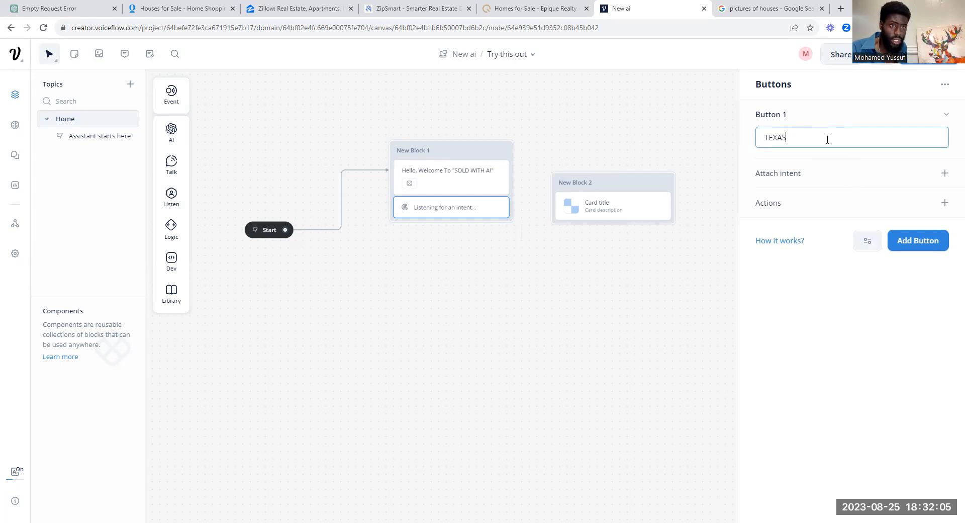
Step: Check the trigger intents available for TEXAS, then delete the buttons step
left_click(946, 173)
left_click(937, 197)
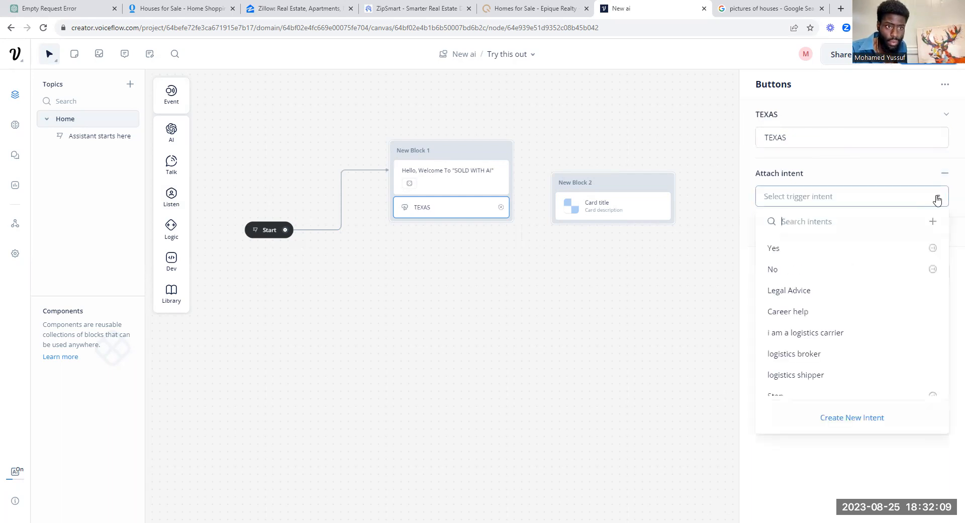
left_click(933, 112)
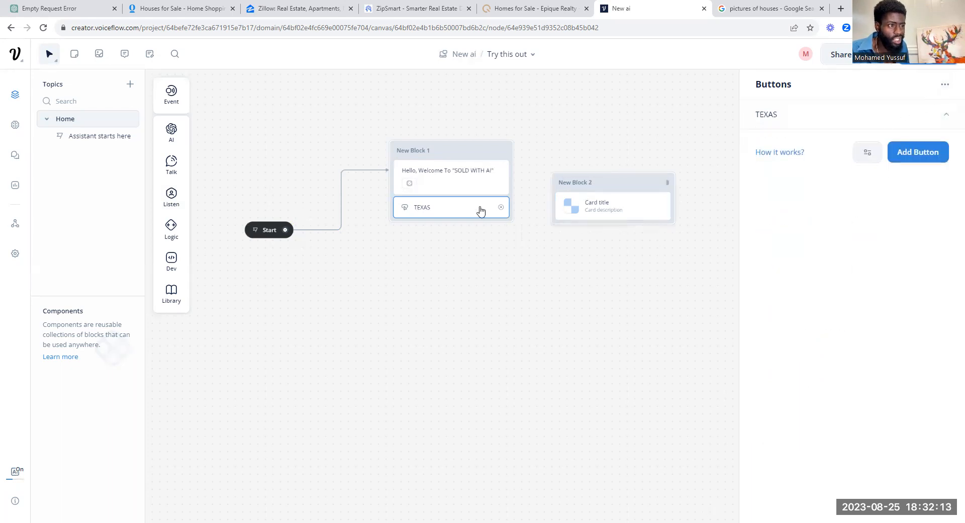
key("Delete")
Step: Merge the carousel card into New Block 1 and insert an empty text reply above it
left_click_drag(628, 182, 458, 204)
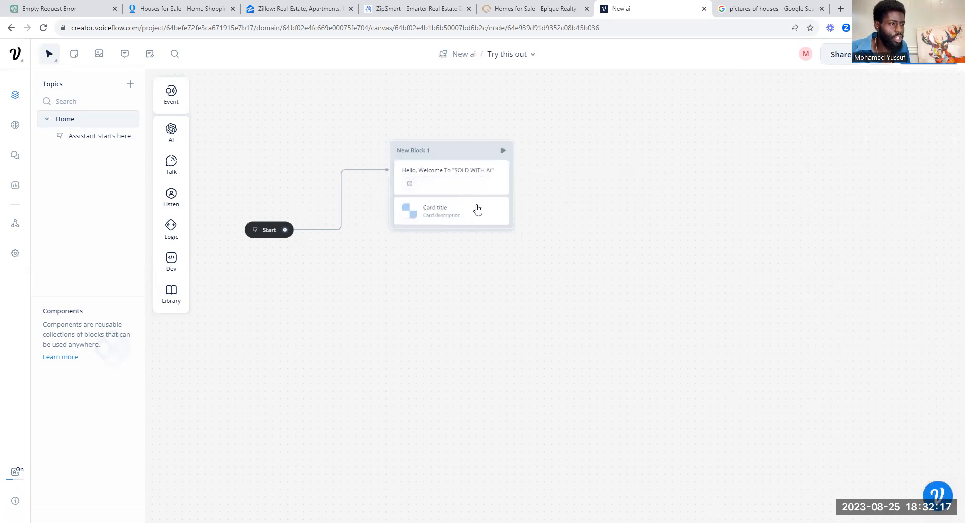
left_click(446, 212)
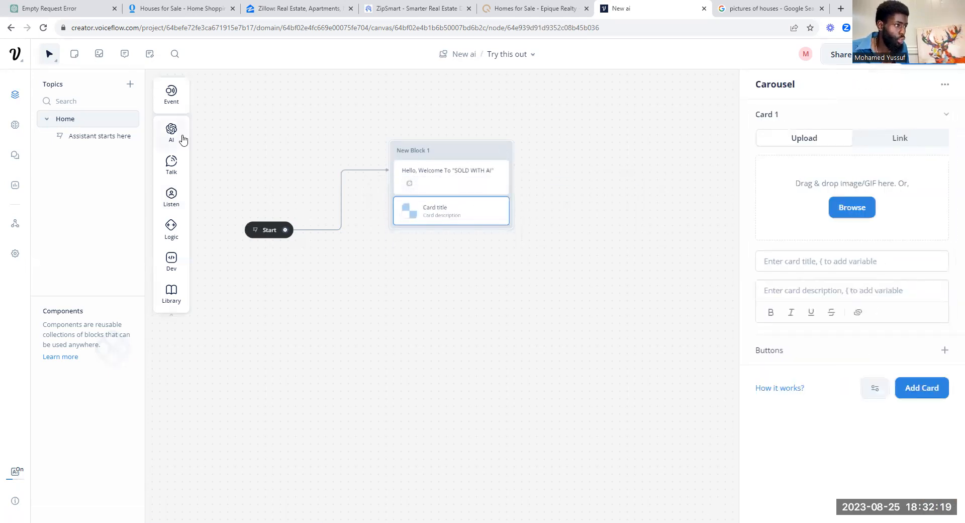
mouse_move(176, 162)
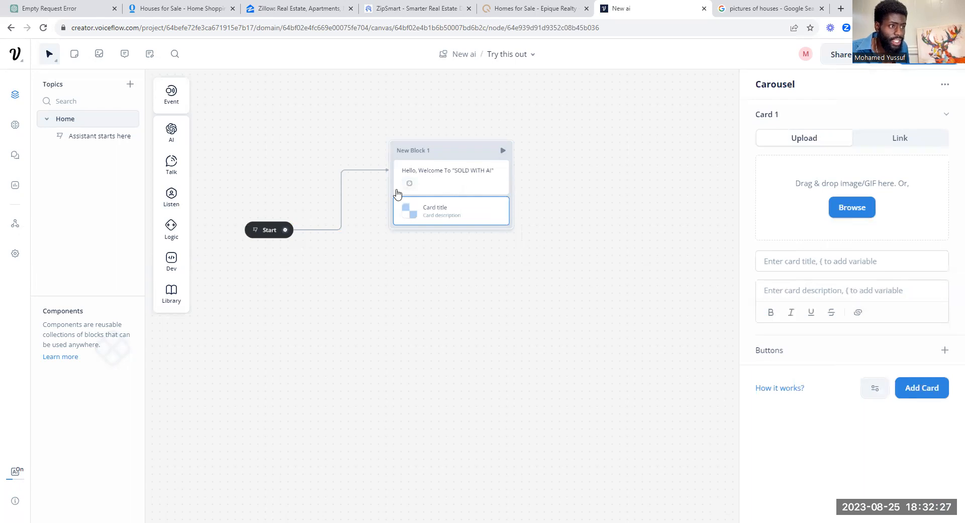
left_click(460, 180)
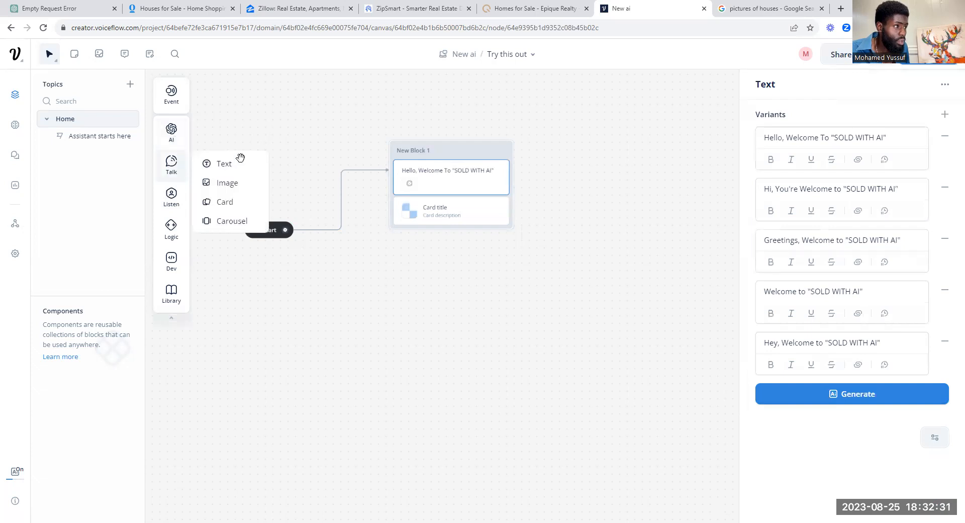
left_click_drag(235, 166, 467, 209)
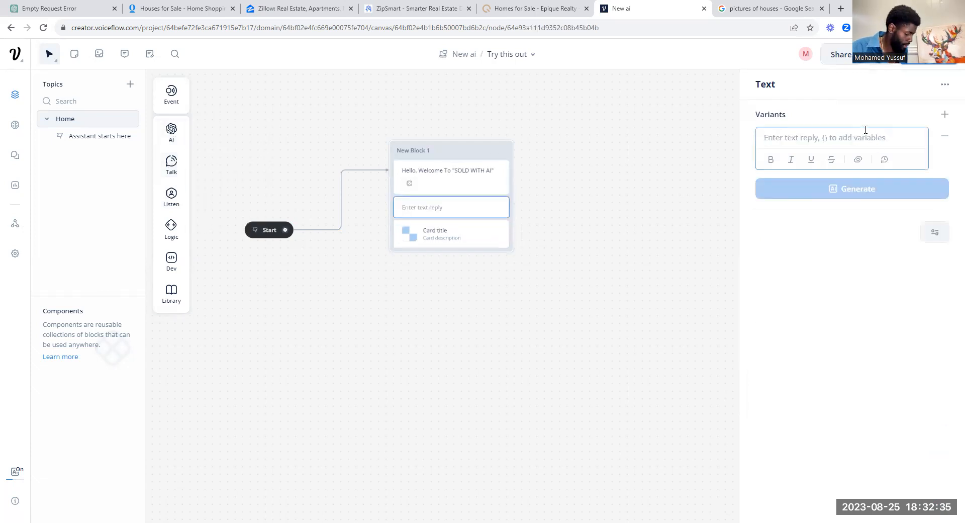
Step: Write the reply 'Here Are some Listing that are in your area' and generate five variants
type("HERE")
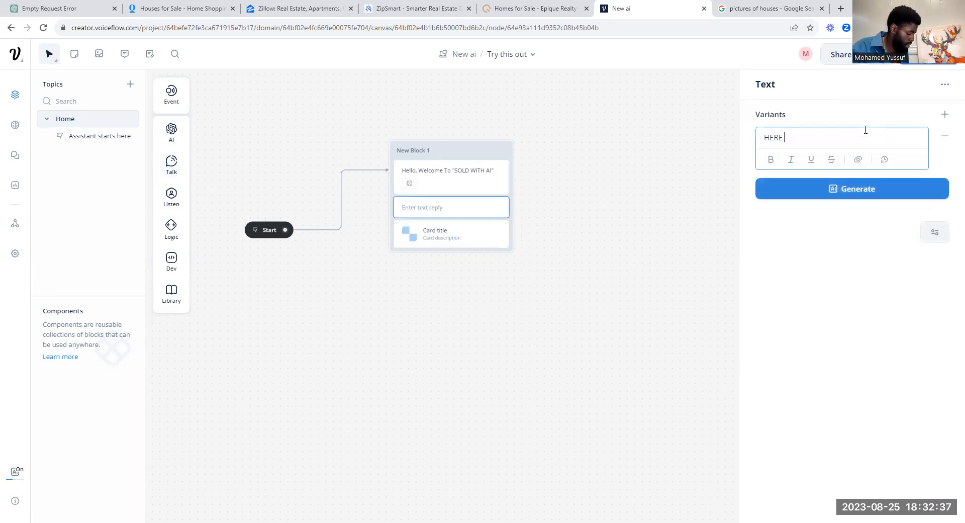
key("BackSpace")
key("BackSpace")
key("BackSpace")
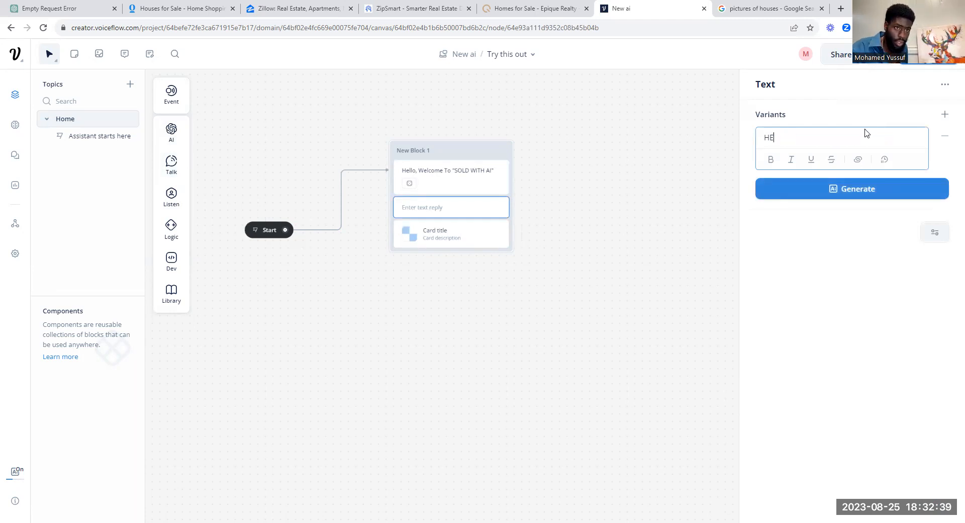
type("ere")
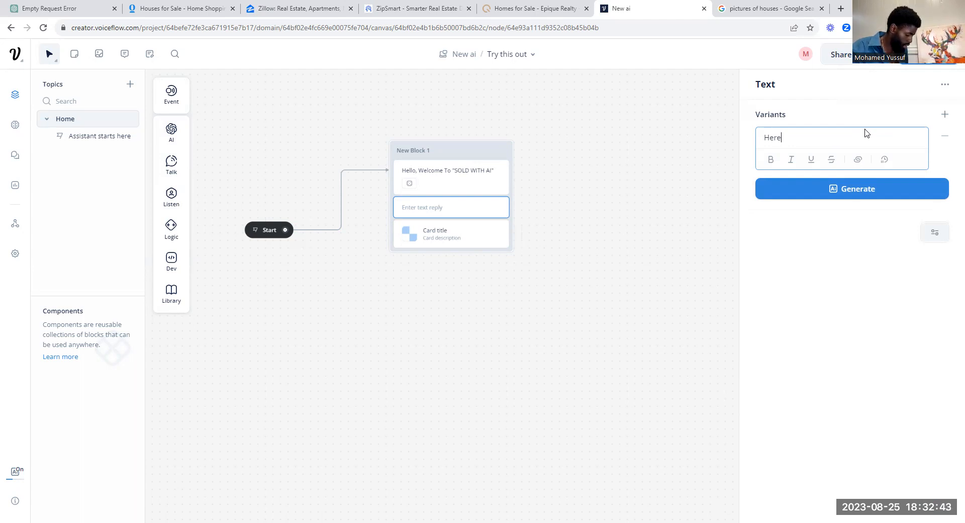
type(" Are some Listing that ar")
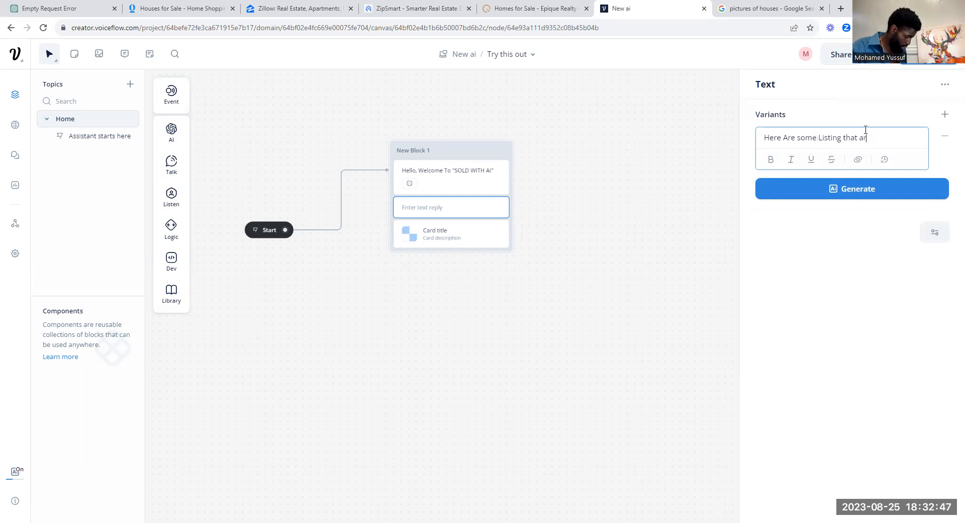
type("e in yo")
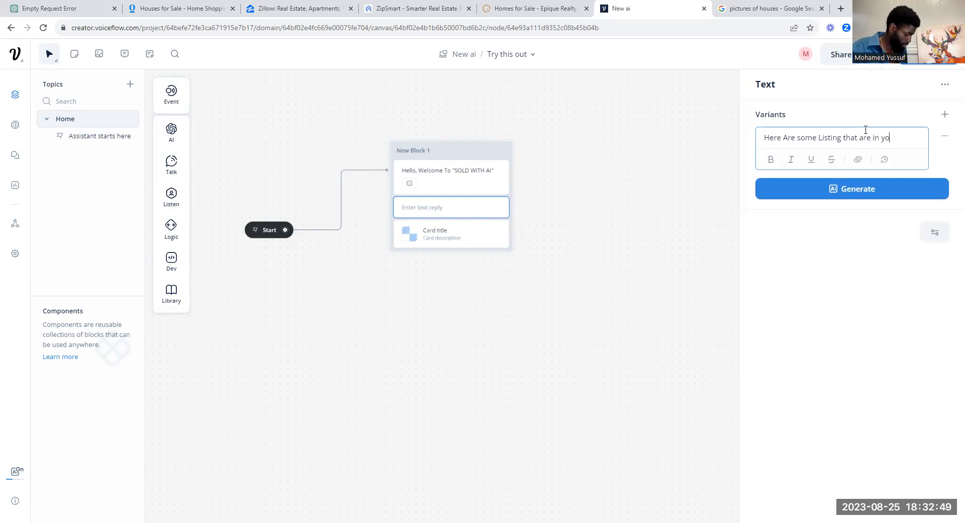
type("ur area")
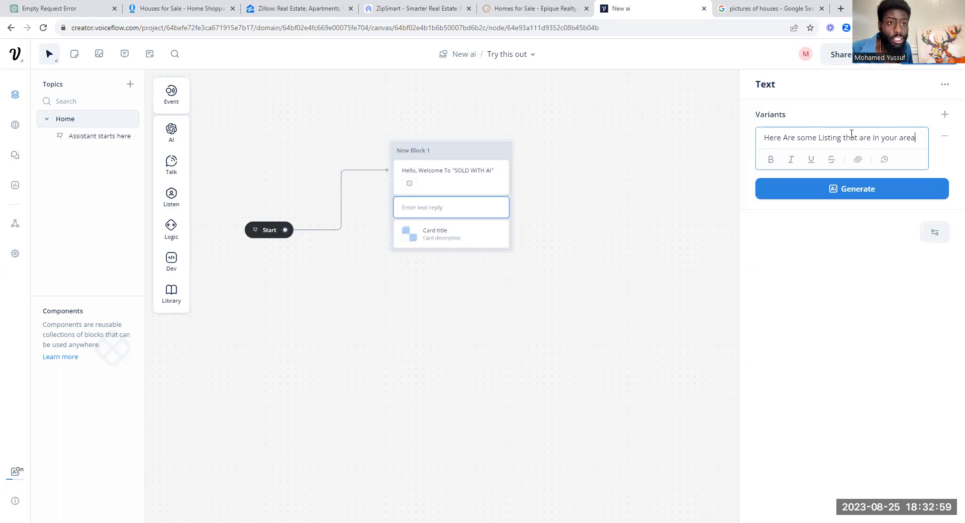
left_click(873, 191)
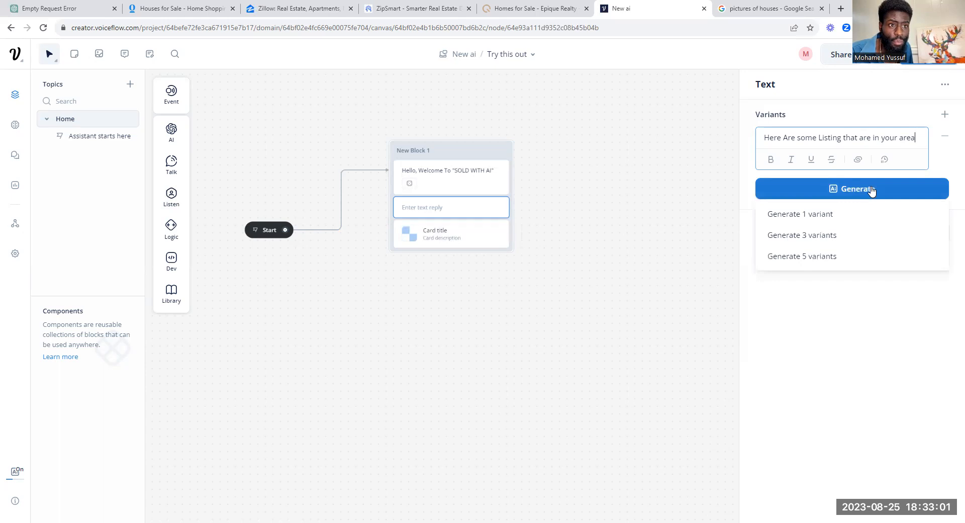
left_click(861, 254)
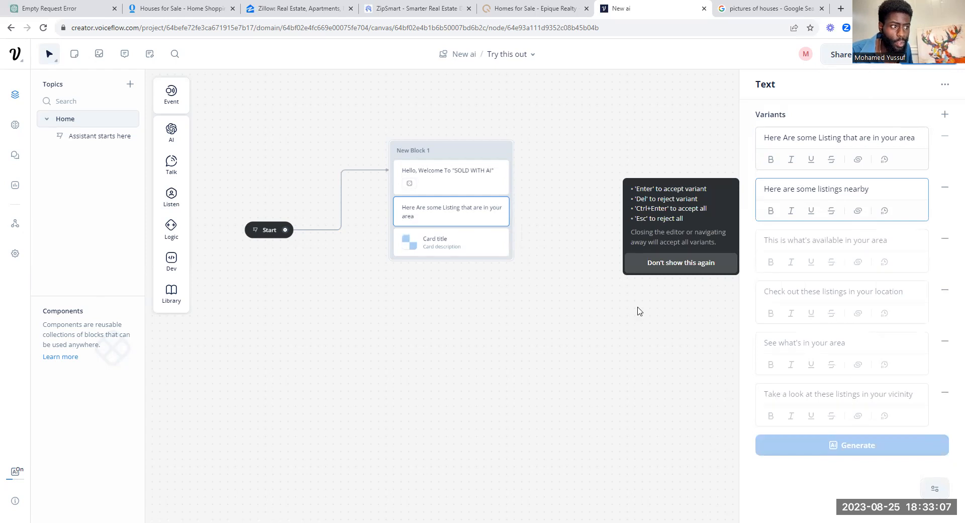
left_click(440, 248)
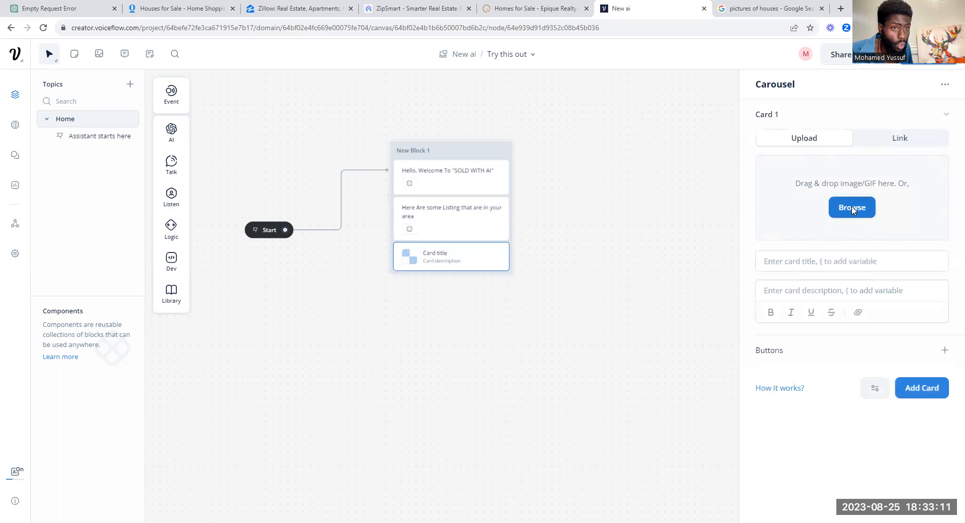
Step: Upload the most-expensive-houses photo to the card and title it '$568,750'
left_click(852, 208)
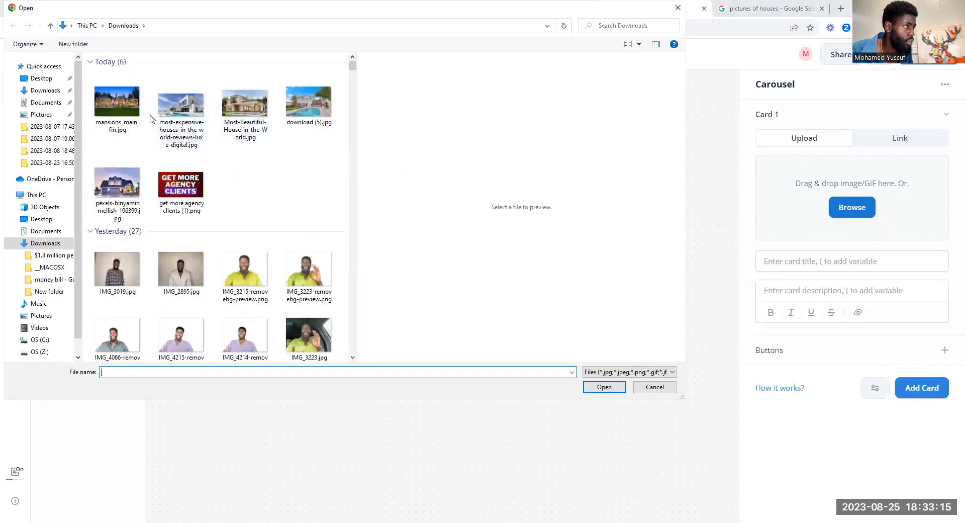
left_click(185, 111)
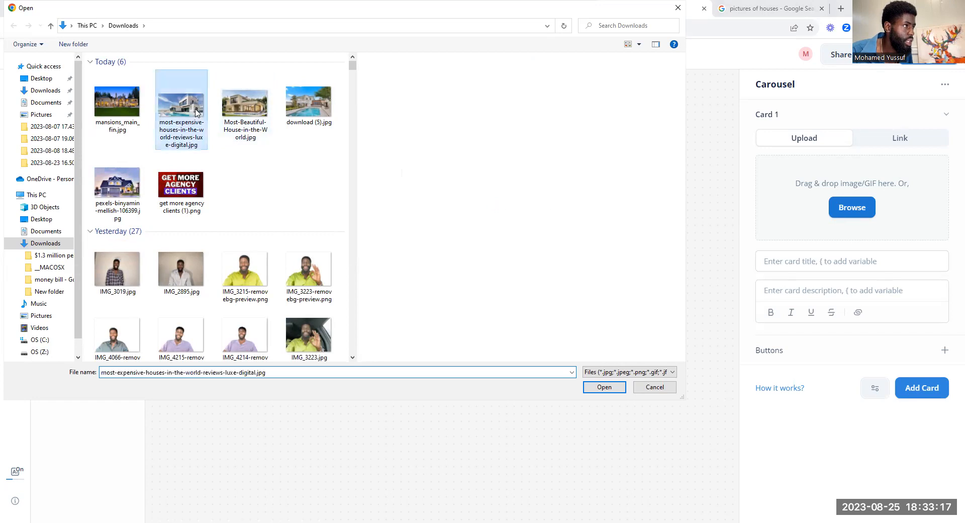
key("Return")
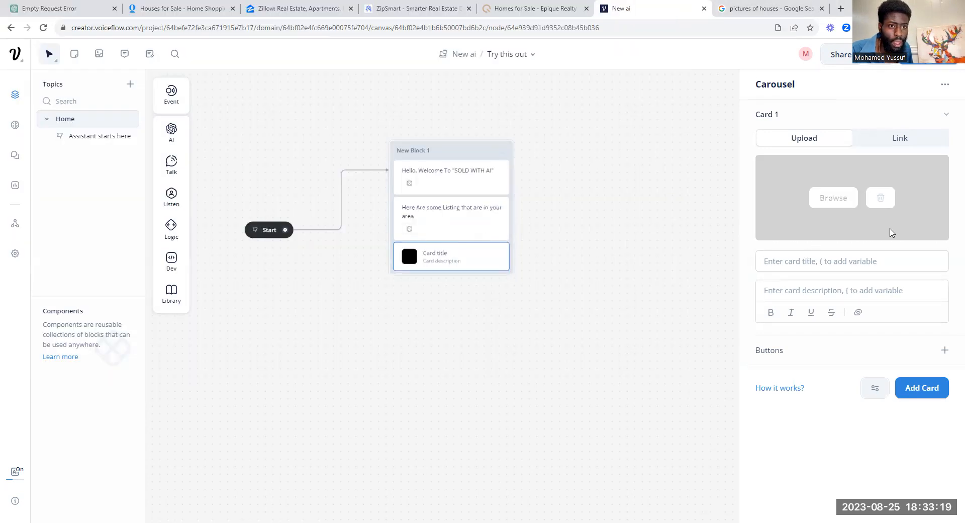
left_click(845, 264)
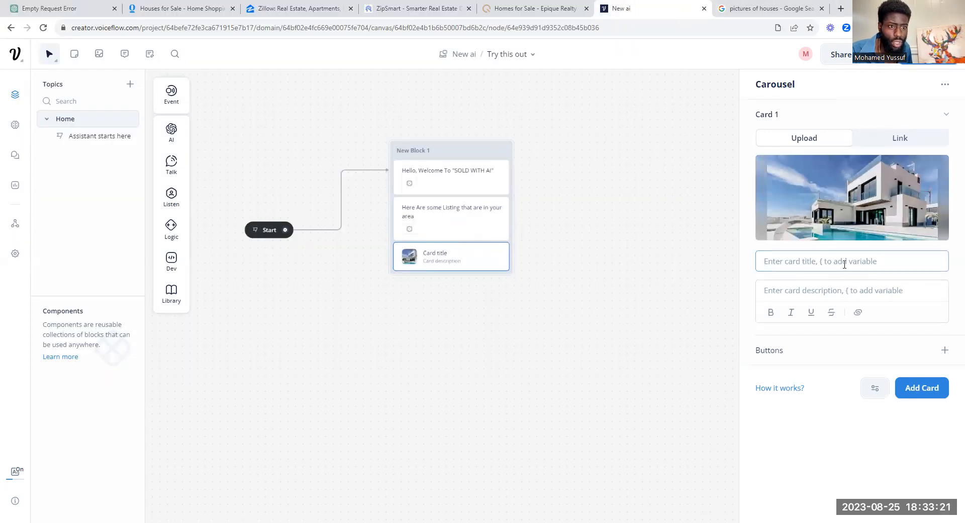
type("$")
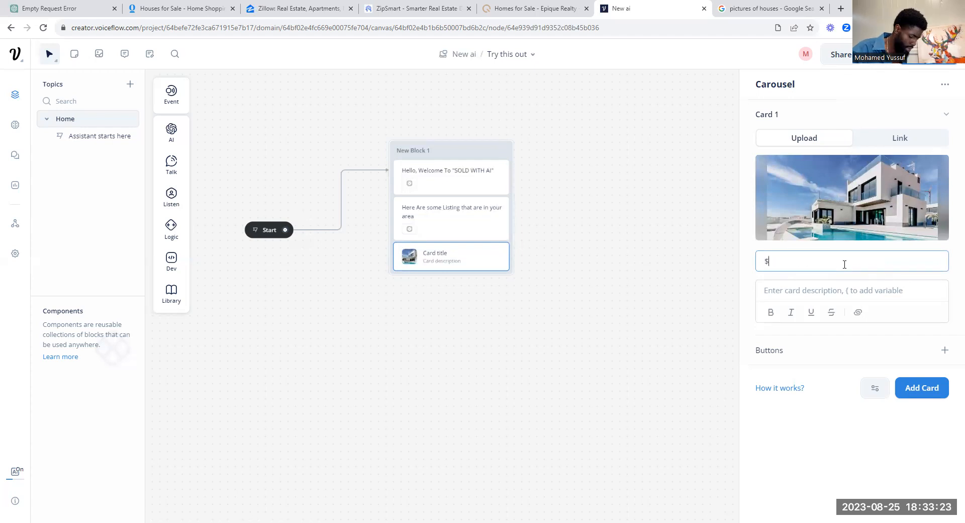
type("568")
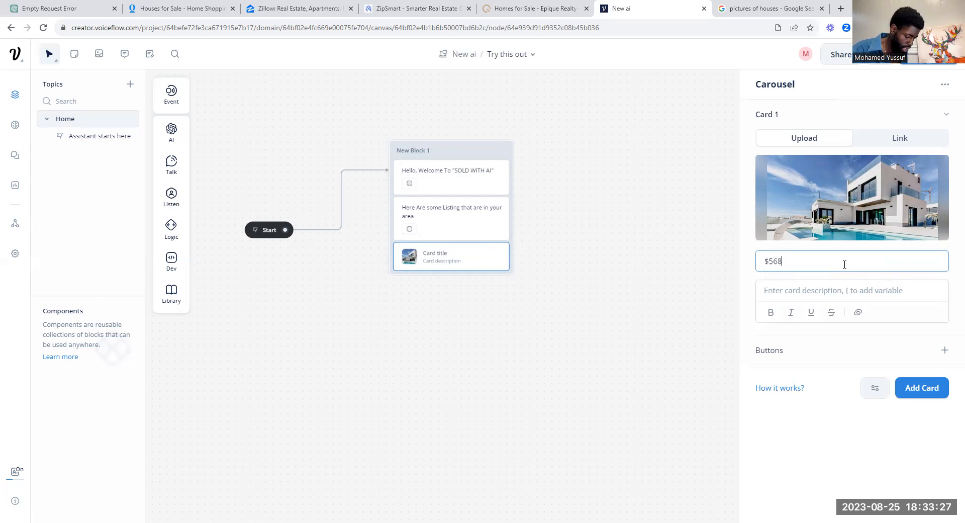
type(",750")
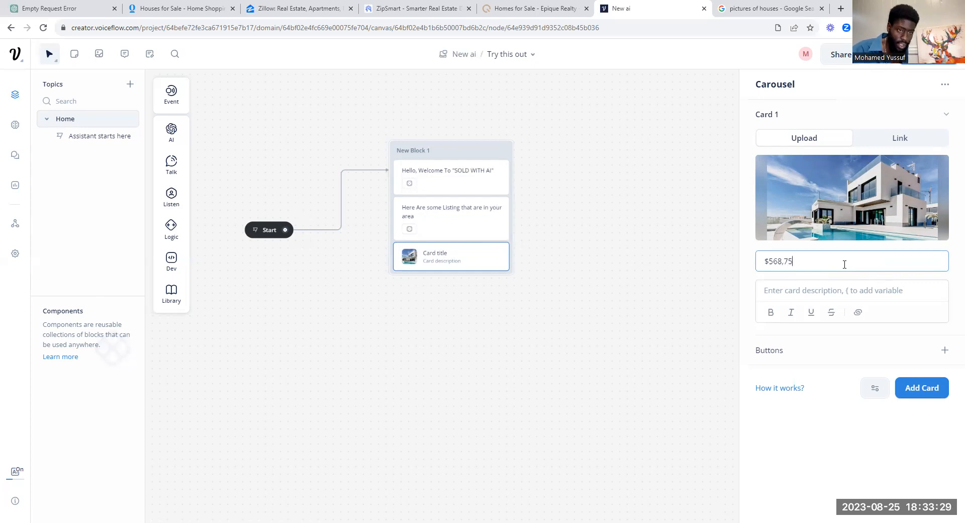
left_click(857, 290)
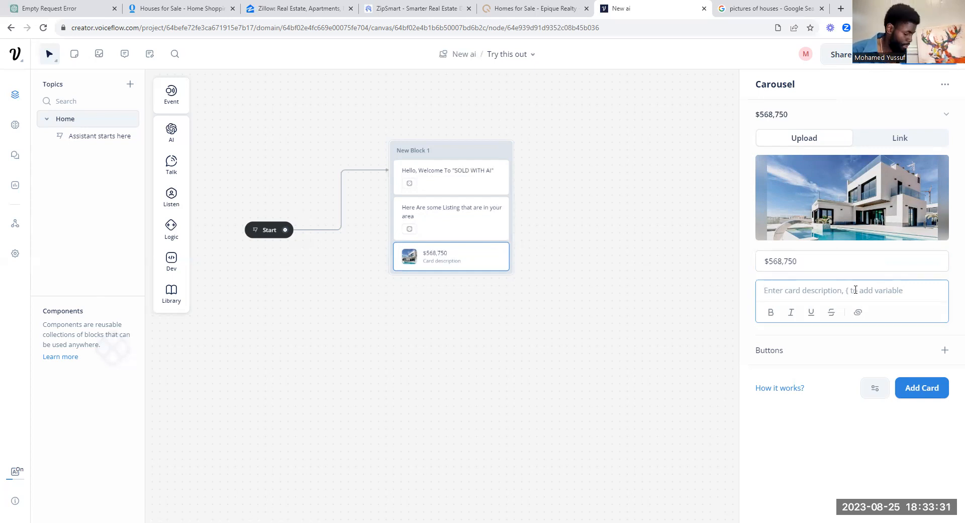
Step: Write the first card's description: 1 BED, 2 BATH, *COMES WITH POOL INSIDE OF KITCHEN*
type("!")
type("1")
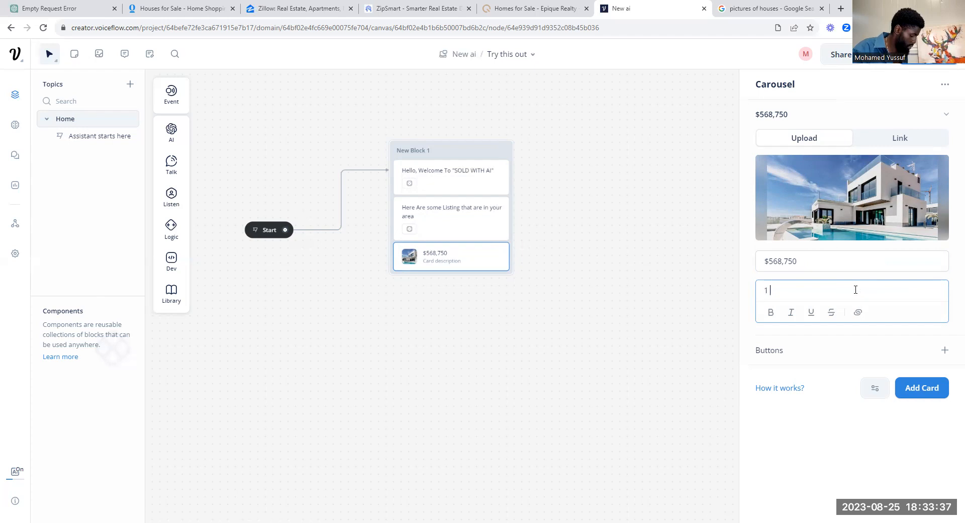
type(" BED")
key("Return")
type("@ BA")
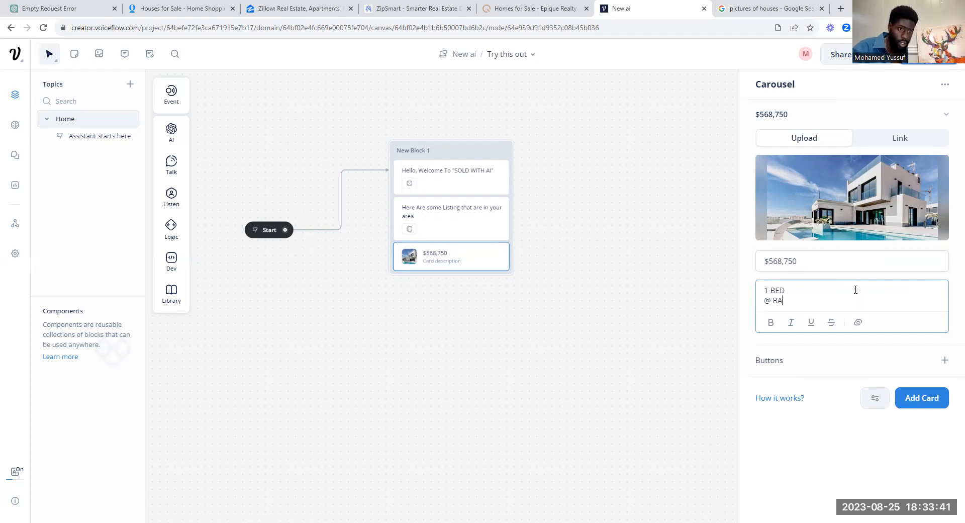
key("BackSpace")
key("BackSpace")
key("BackSpace")
key("BackSpace")
type("2")
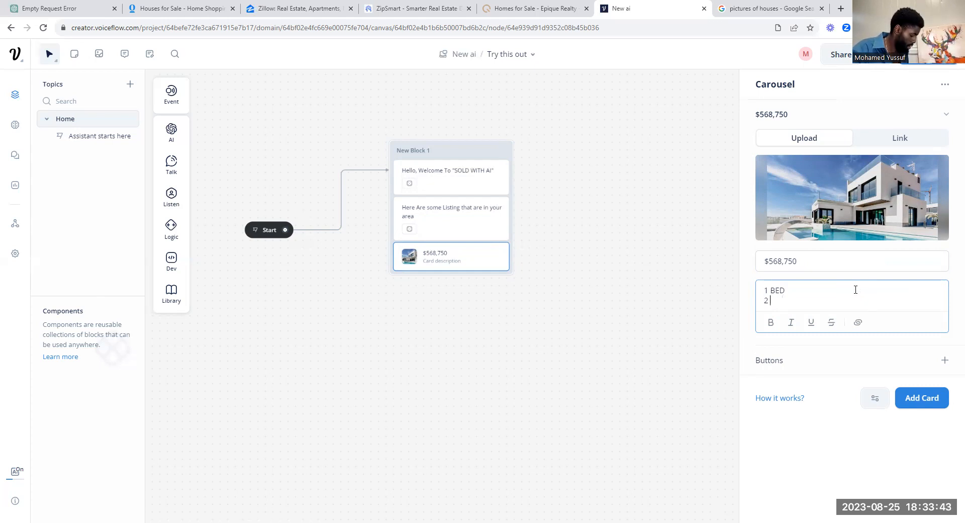
type(" BATH")
key("Return")
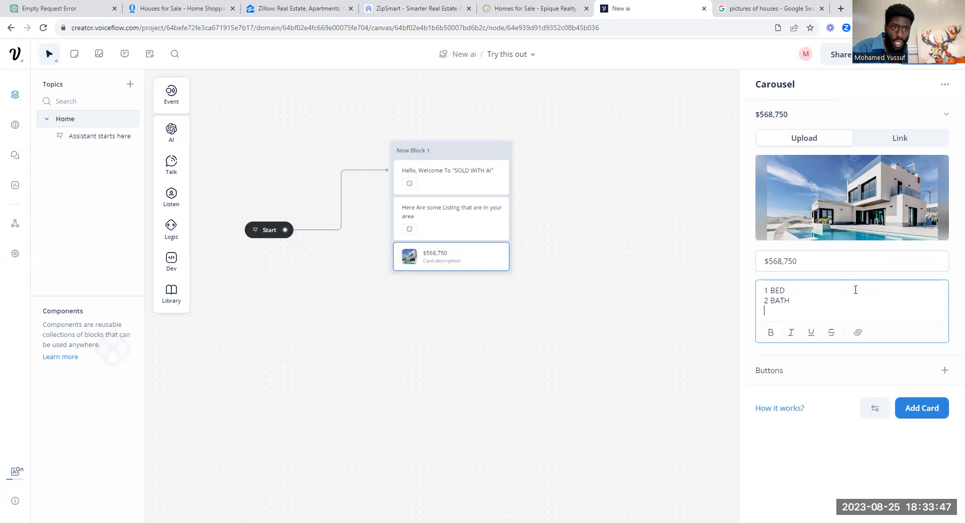
type("CO")
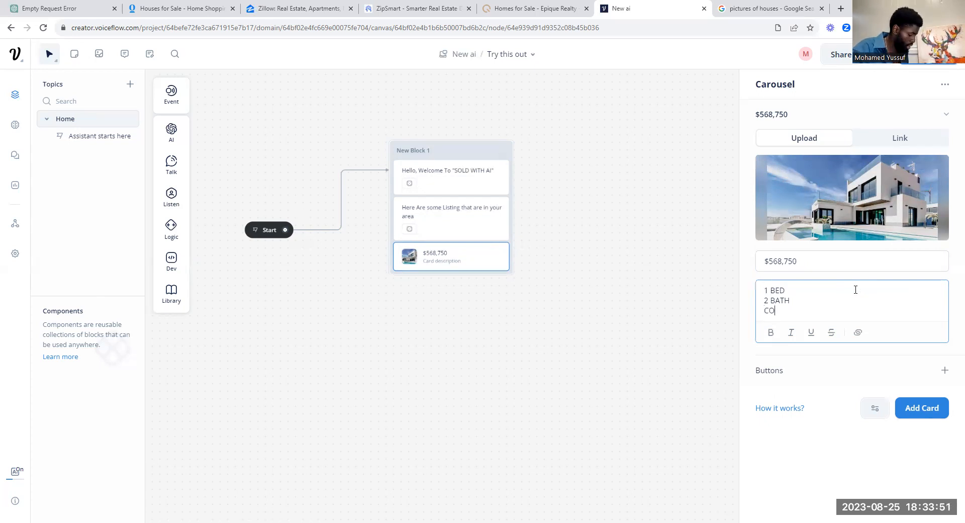
type("MES WITH P")
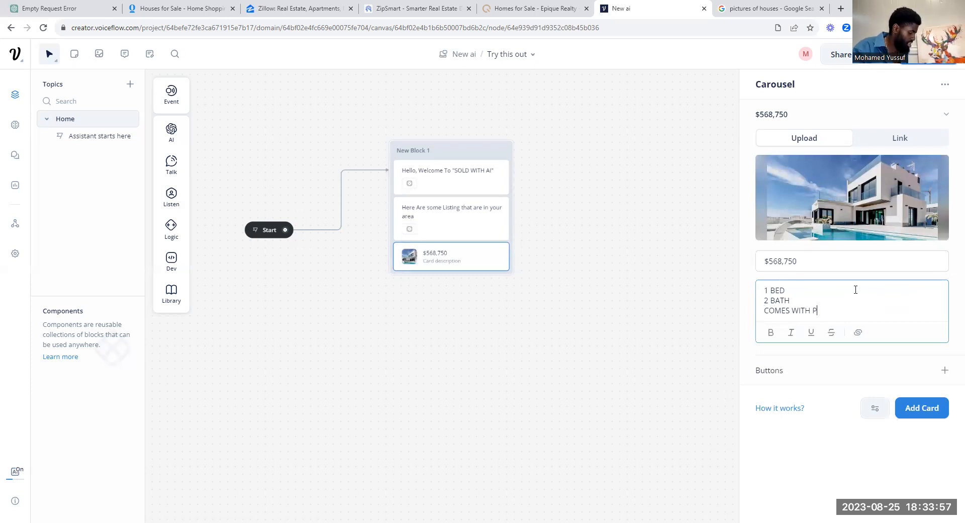
type("OOL INSIDE OF KITCHEN")
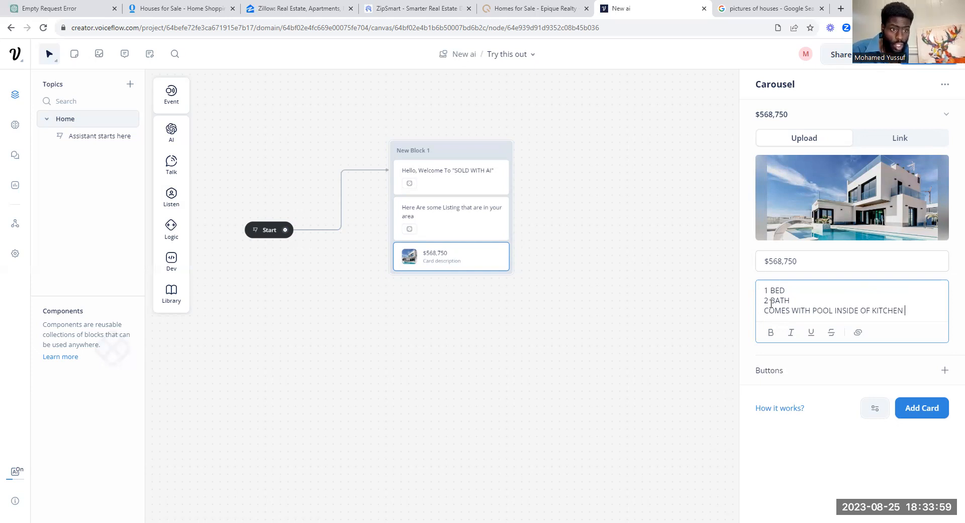
type("*")
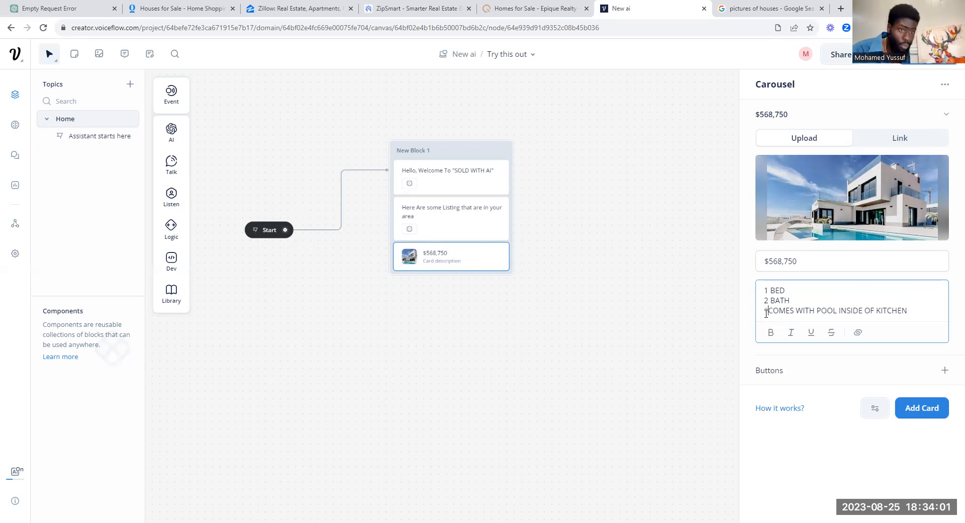
left_click(917, 312)
type("*")
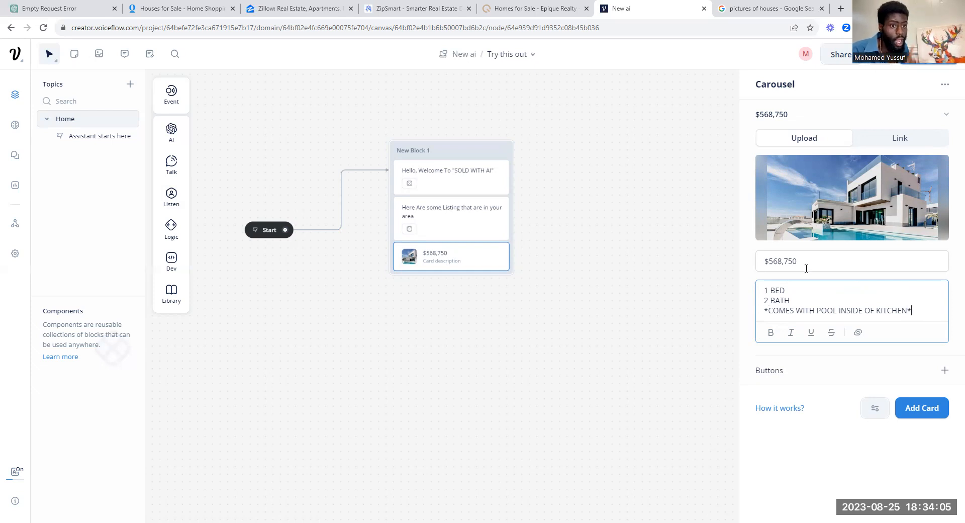
Step: Prefix the first card's title with 'PRICE:' so it reads 'PRICE: $568,750', and add a second card
left_click(767, 261)
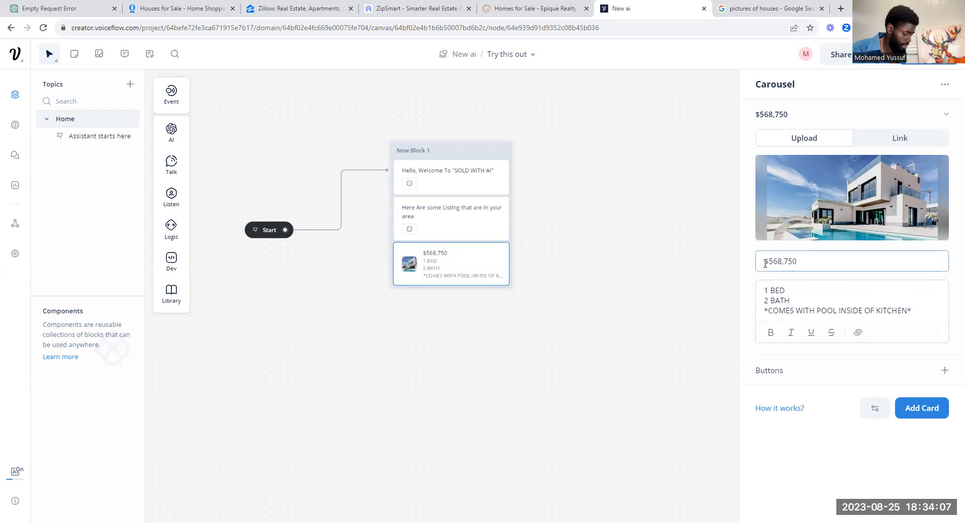
type("PR")
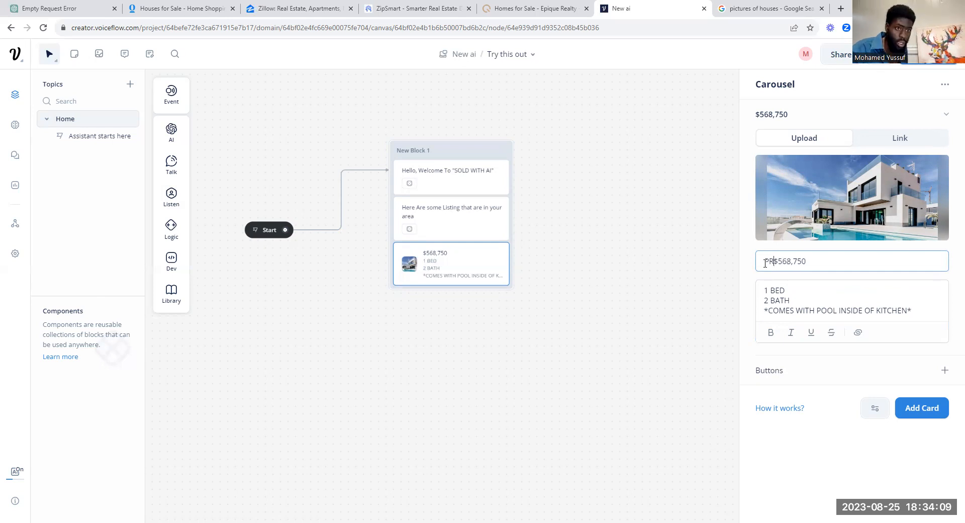
type("ICE:")
mouse_move(908, 174)
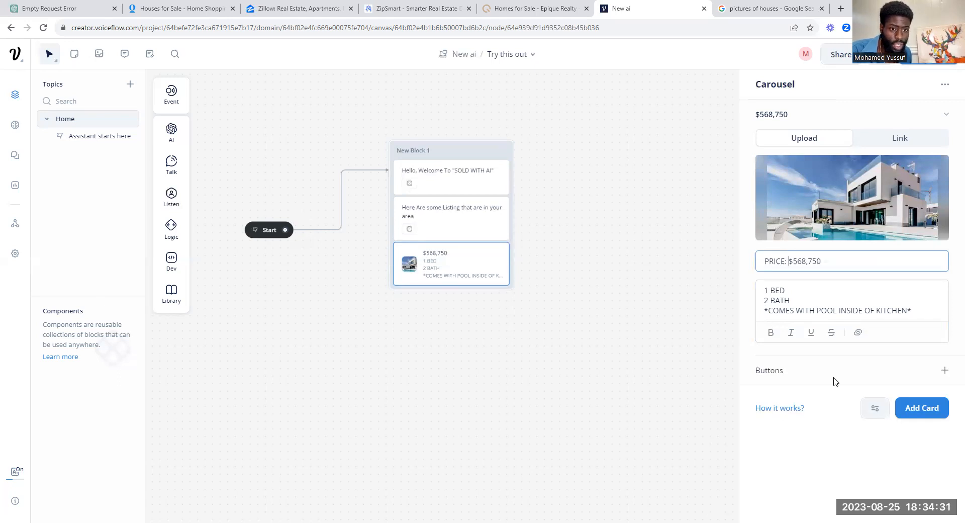
left_click(929, 406)
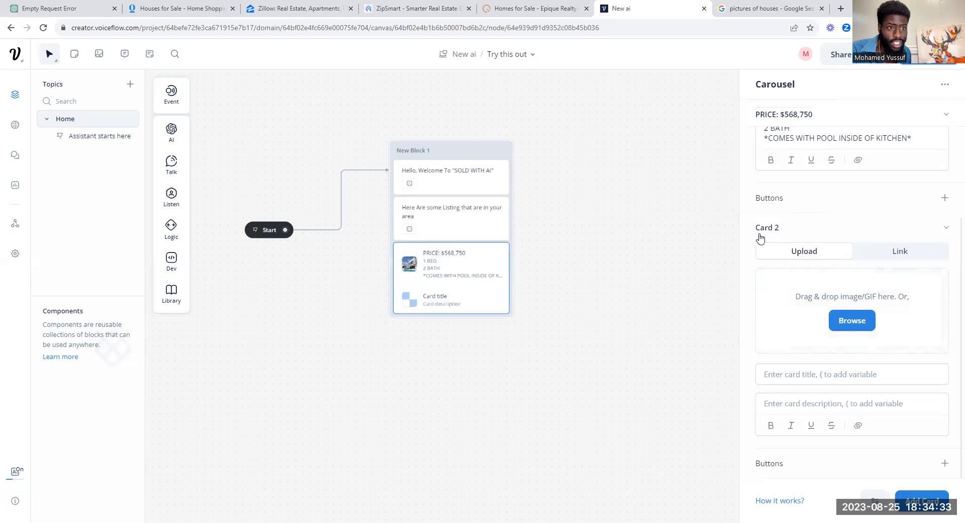
Step: Upload the Most-Beautiful-House image to the second card and title it 'PRICE: $126,785'
left_click(842, 319)
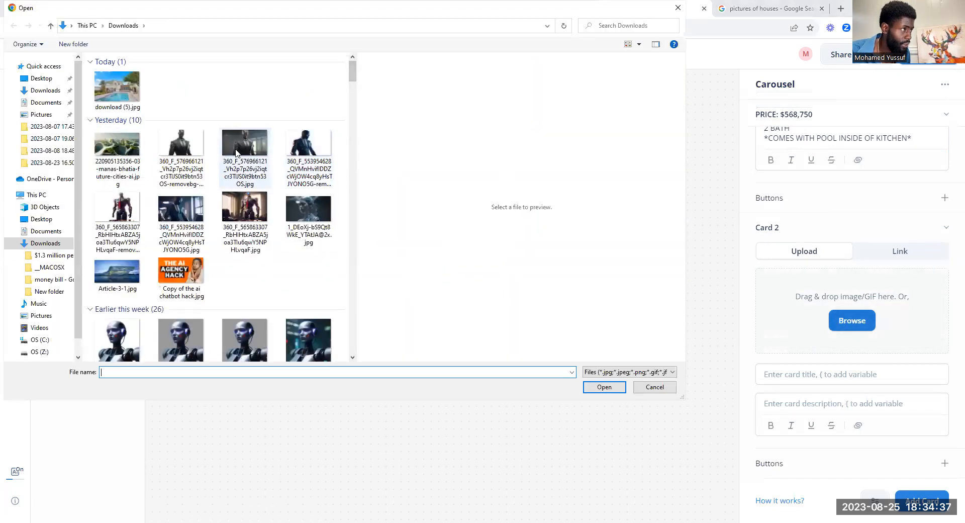
left_click(236, 98)
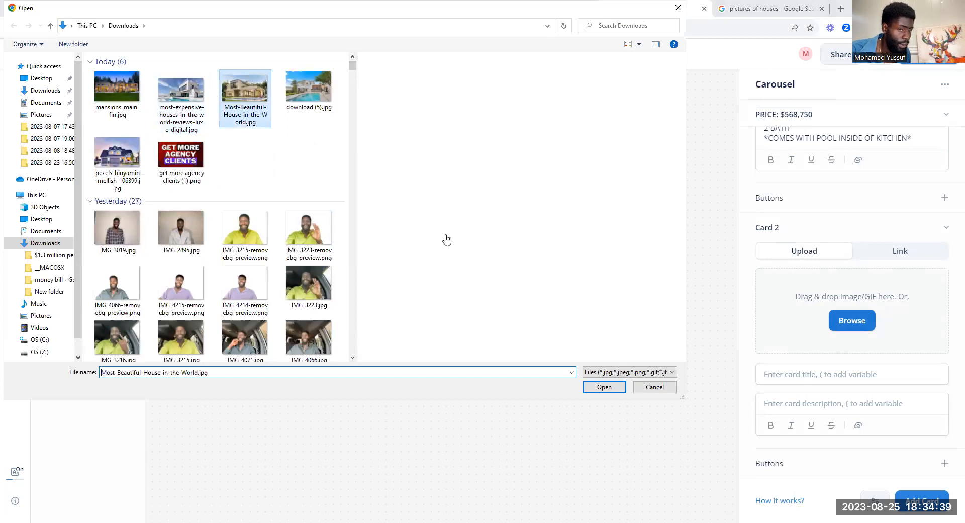
key("Return")
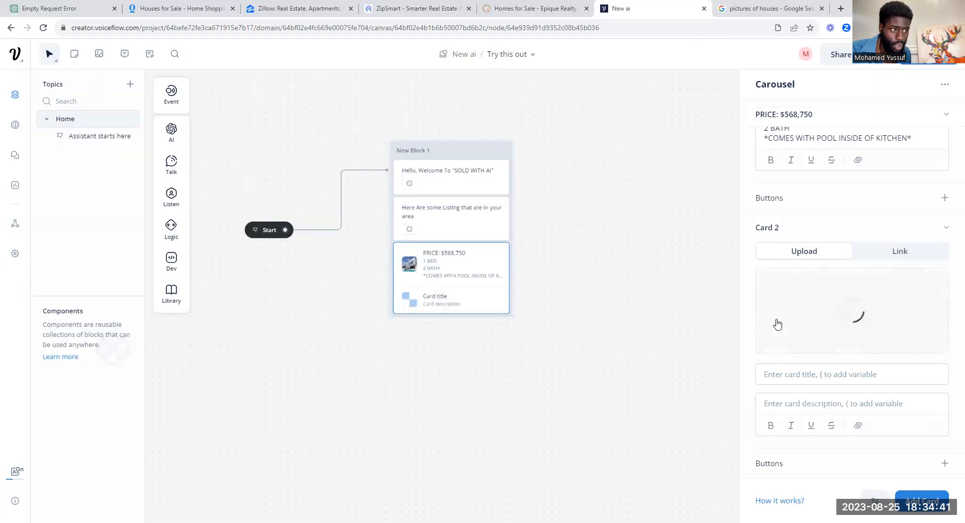
left_click(801, 384)
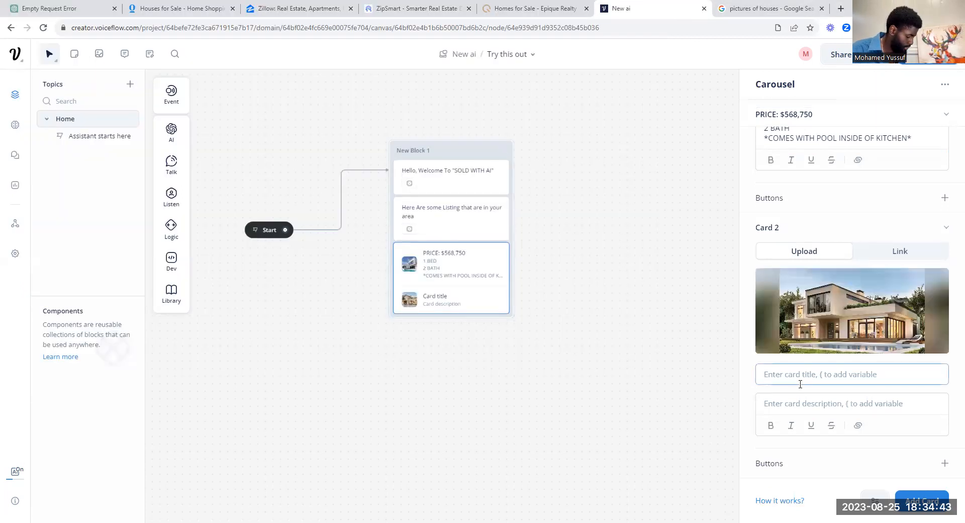
type("PR")
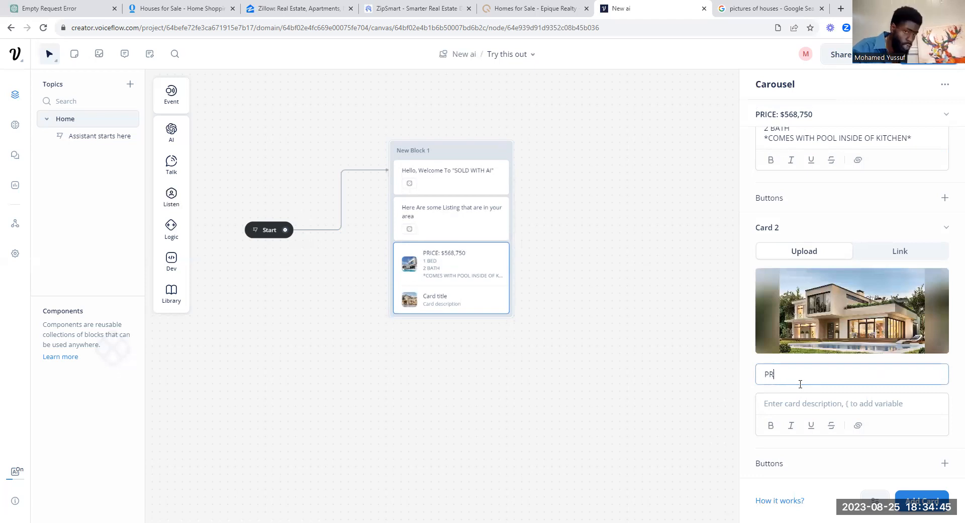
type("ICE")
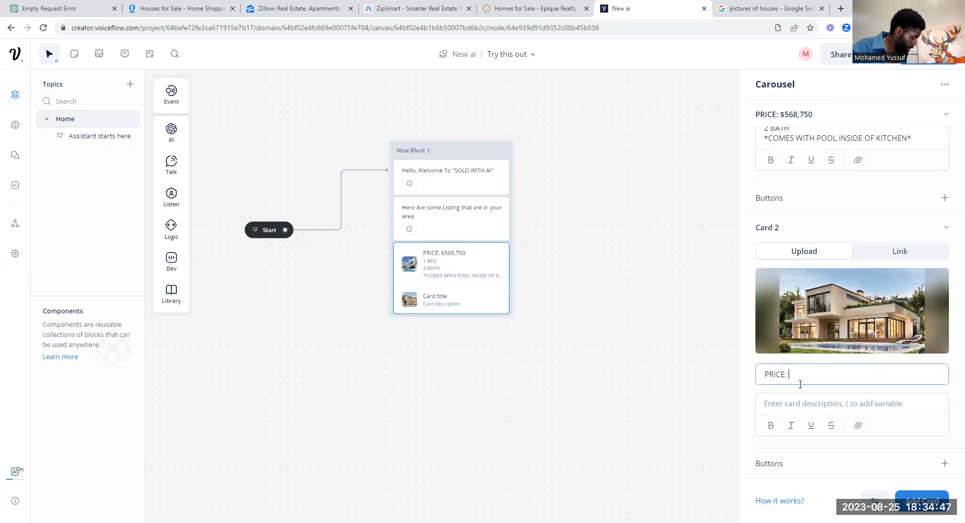
type(": $126,")
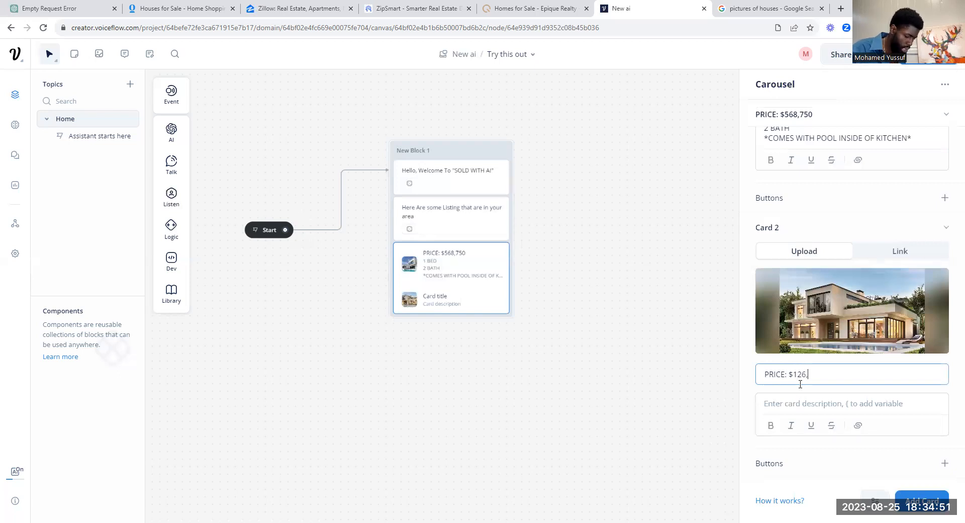
type("785")
Step: Describe the second card as 2 BED, 2 BATH, *COMES WITH ELEVATOR NEXT TO TOILET*
left_click(806, 409)
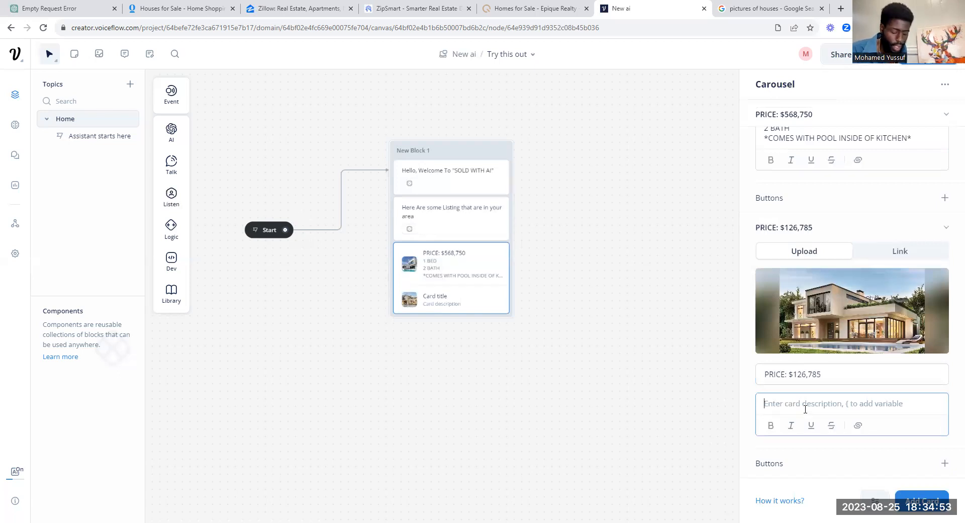
type("1")
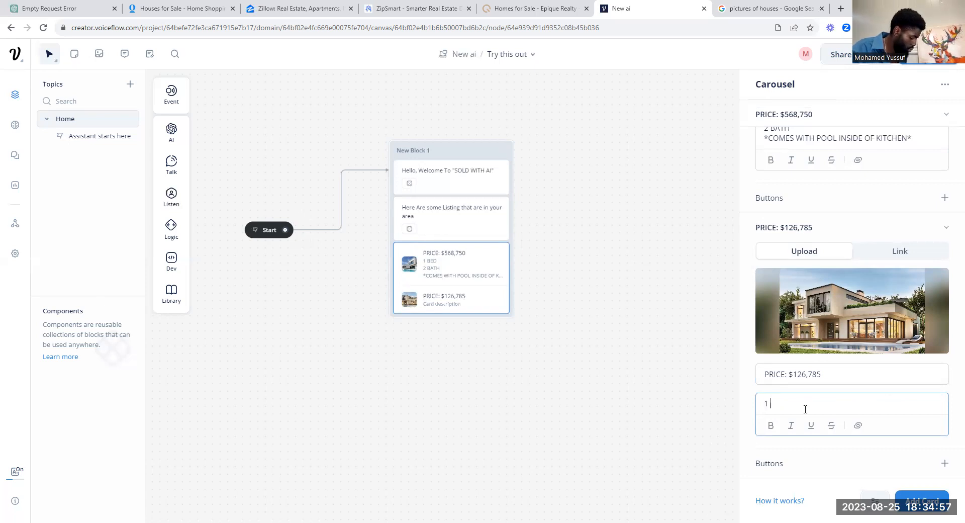
type(" BE")
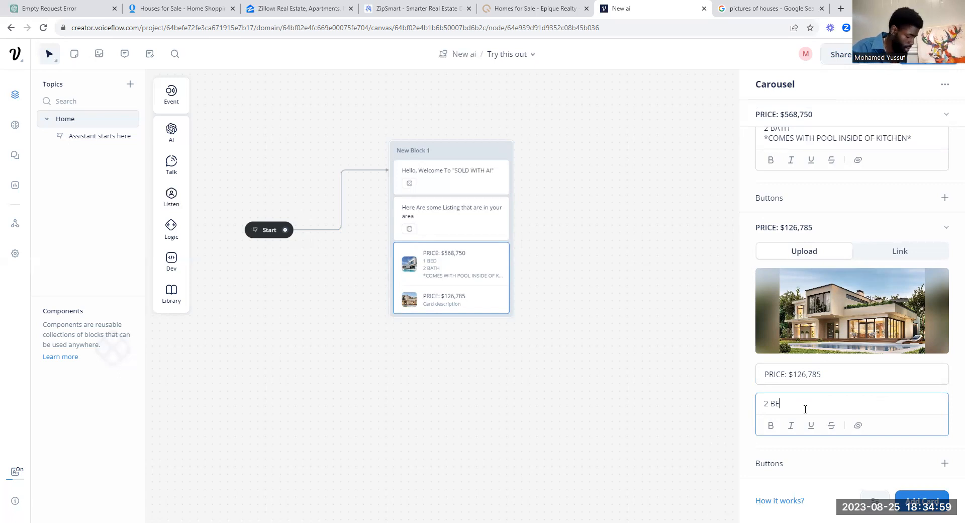
type("D")
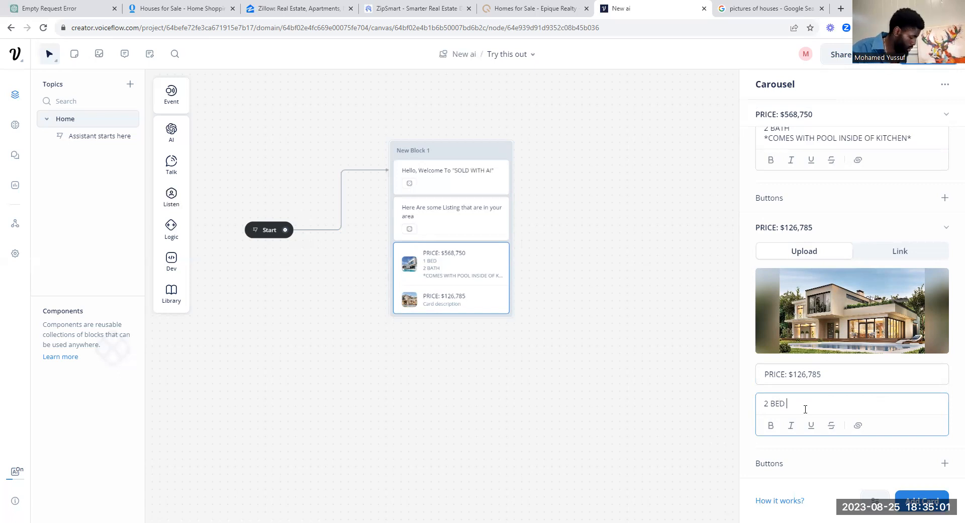
key("Return")
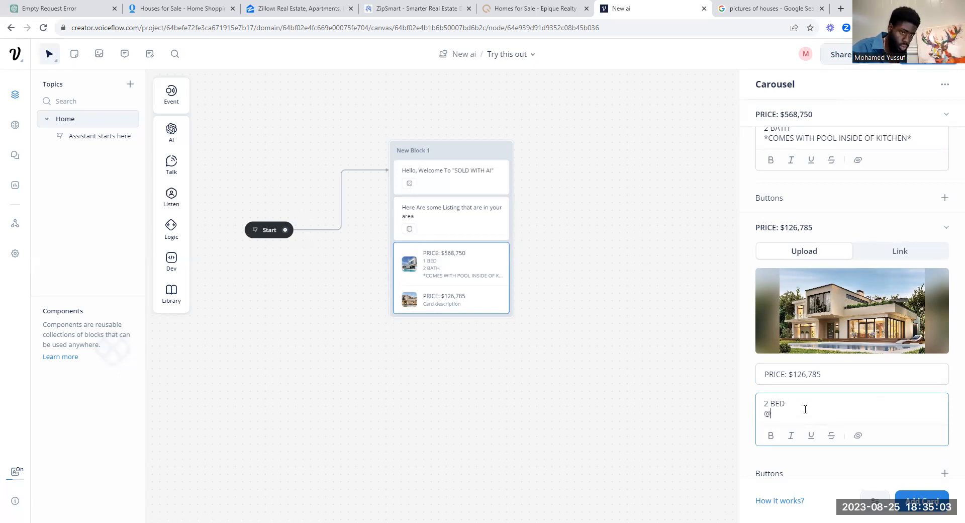
type("2")
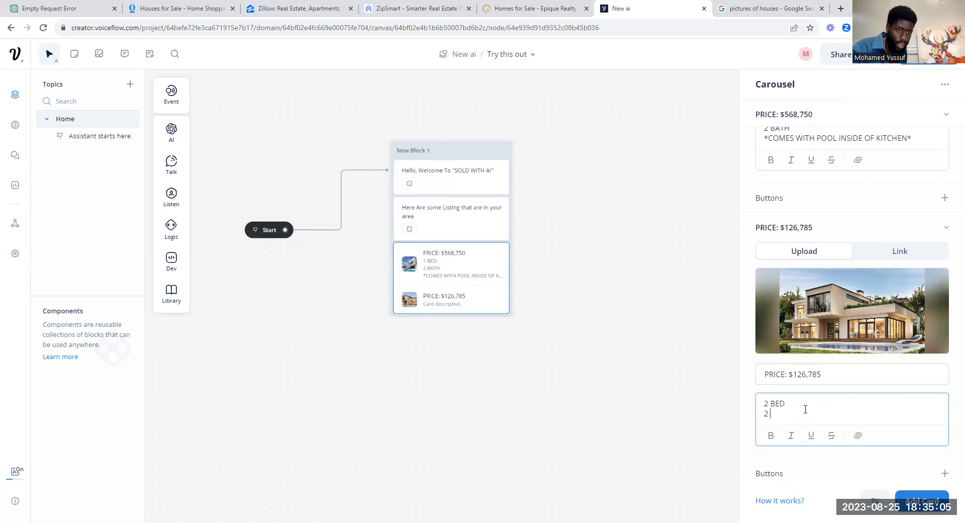
type(" BATH")
key("Return")
type("*")
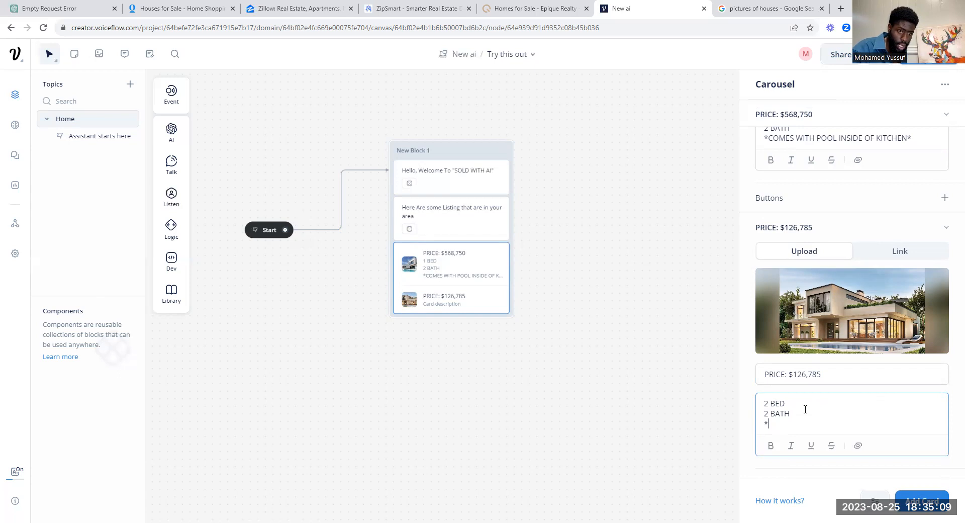
type("HAs")
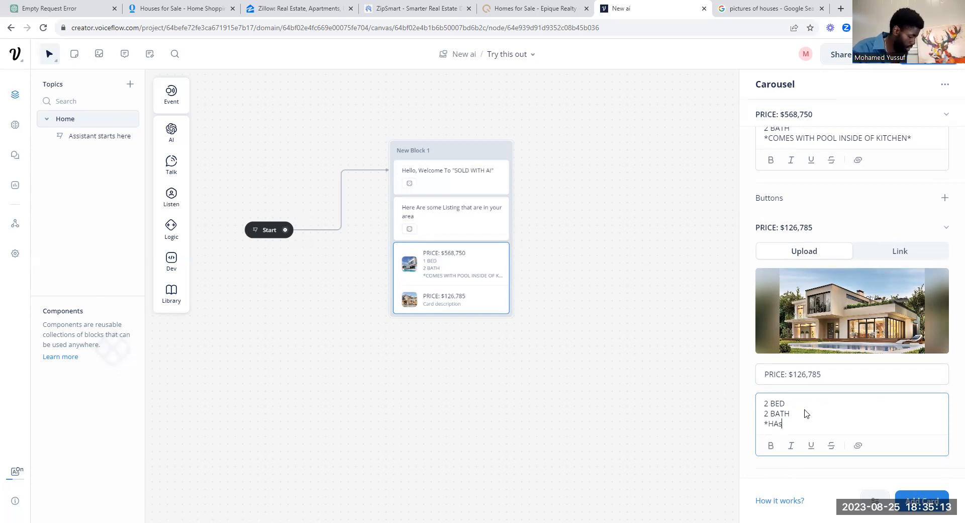
key("BackSpace")
key("BackSpace")
key("BackSpace")
type("COMES WITH ELEVA")
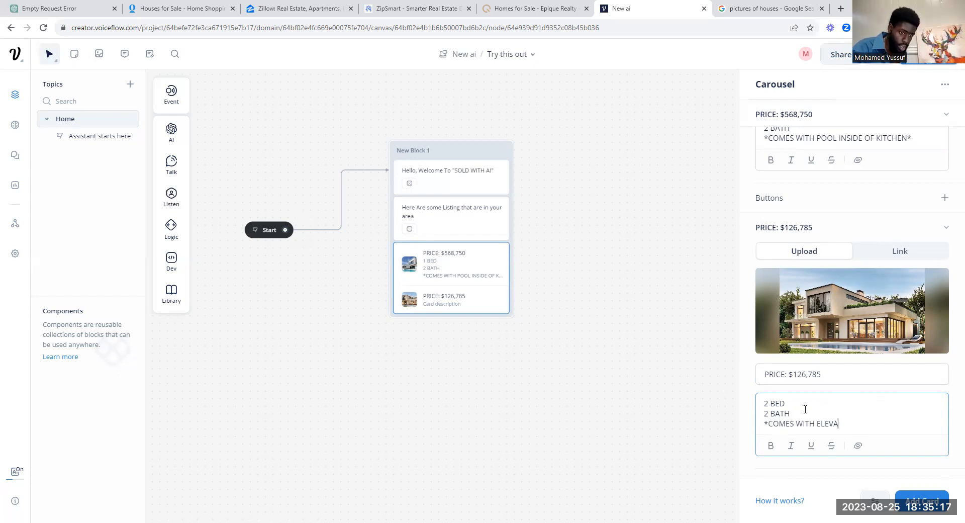
type("TOR NEX")
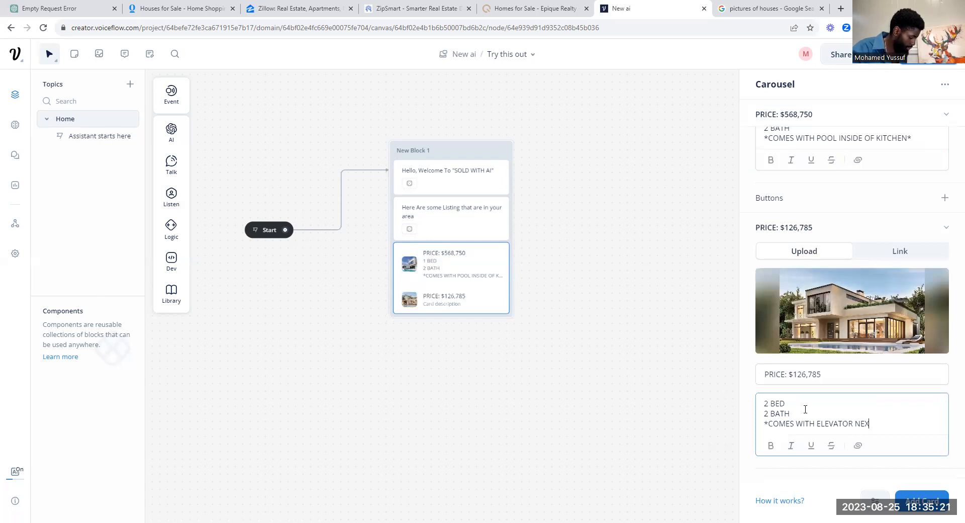
type("T TO TOILET*")
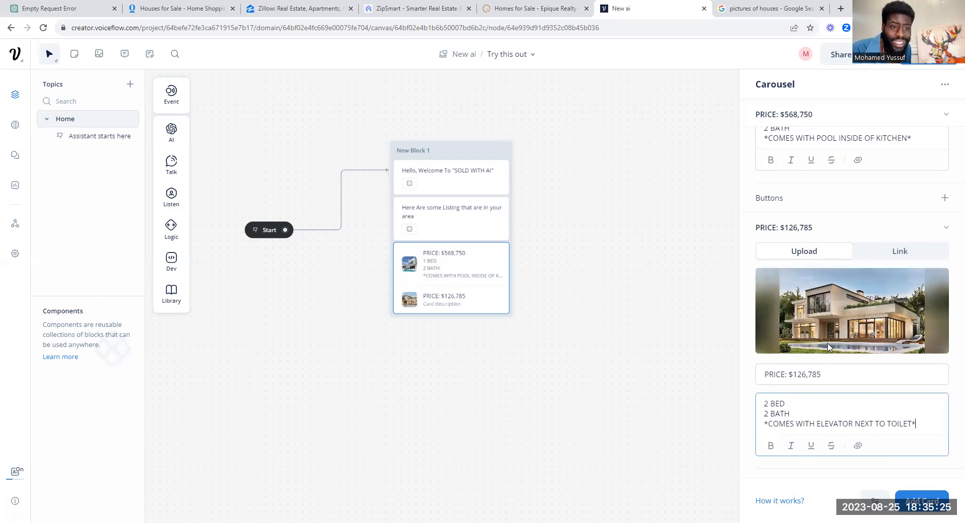
scroll(872, 352, "down", 1)
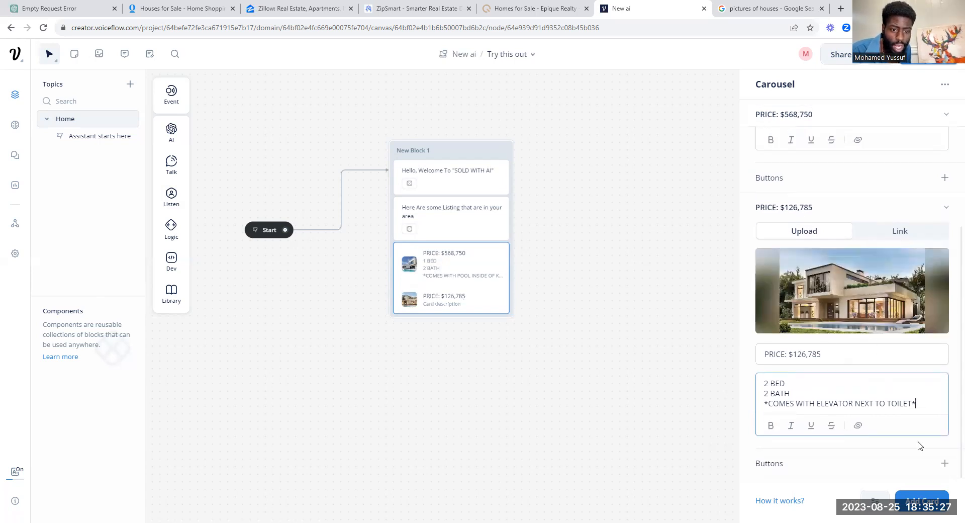
Step: Add a button to the second house card, then reopen the first card's settings
left_click(944, 463)
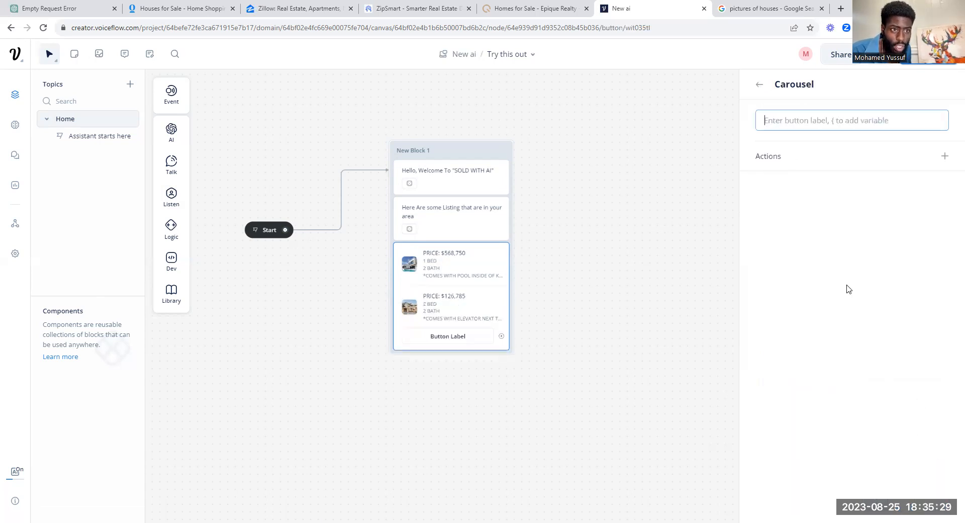
left_click(760, 86)
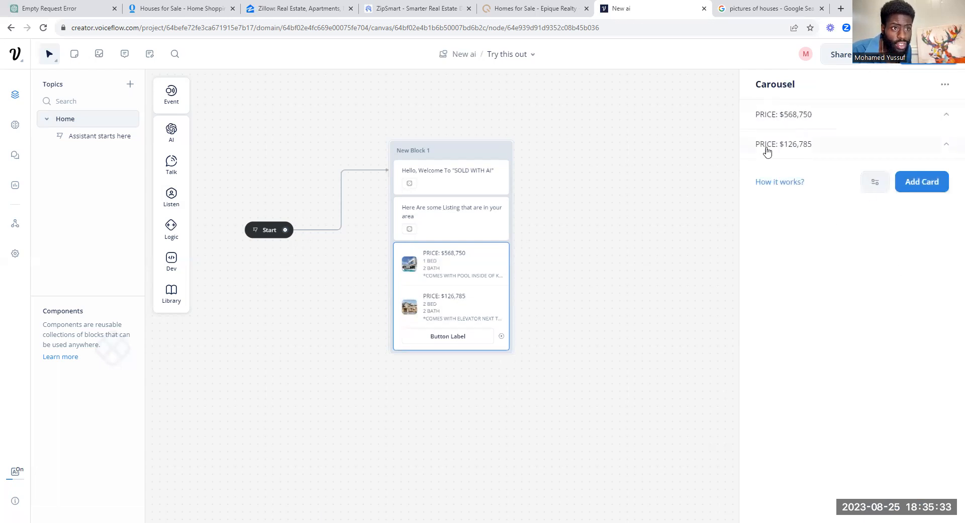
left_click(948, 116)
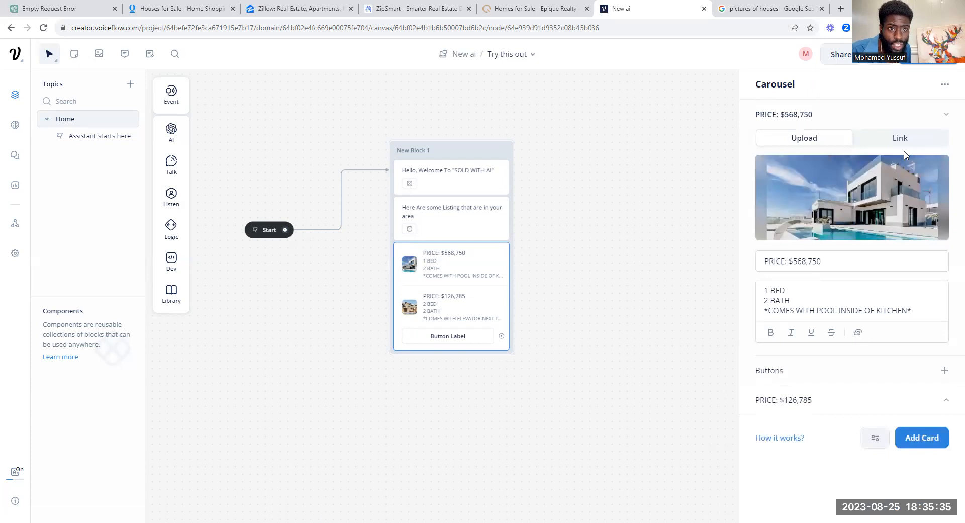
left_click(900, 135)
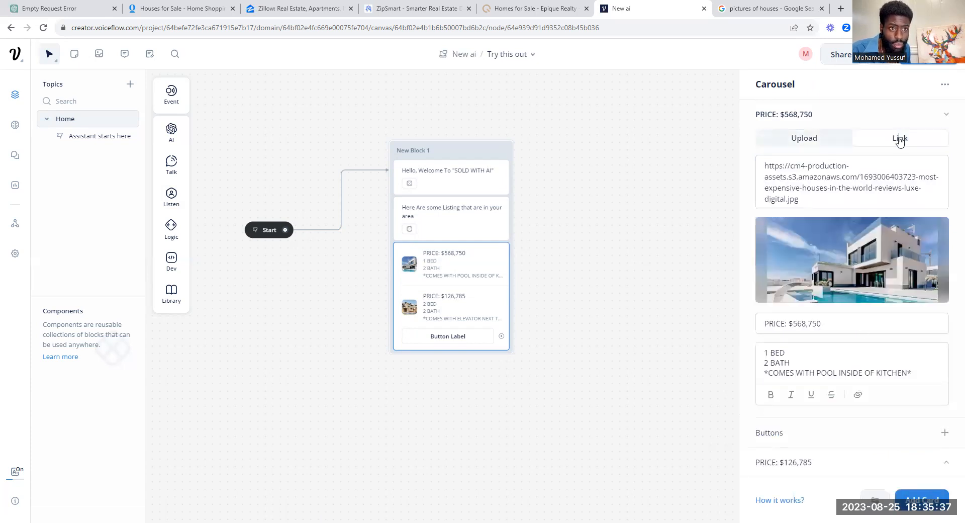
left_click(810, 142)
left_click(943, 116)
left_click(942, 117)
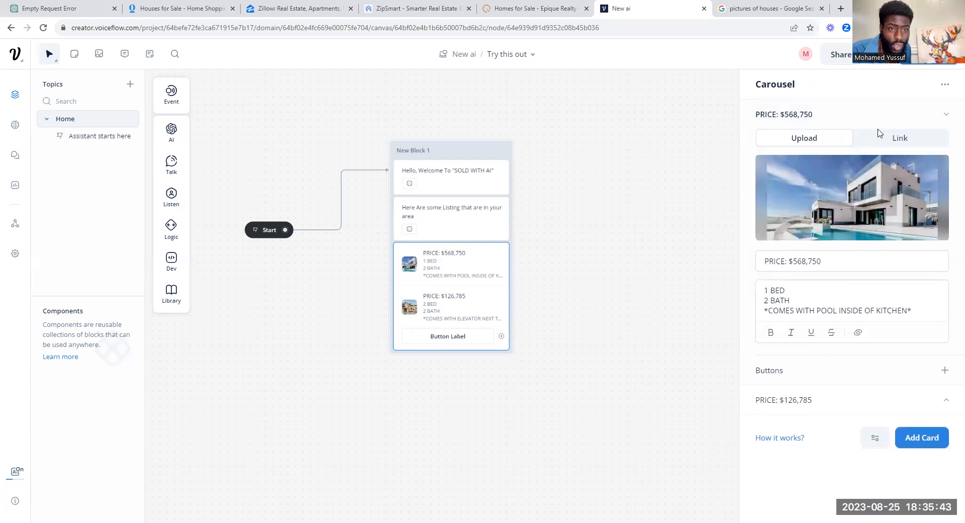
mouse_move(837, 218)
left_click(945, 370)
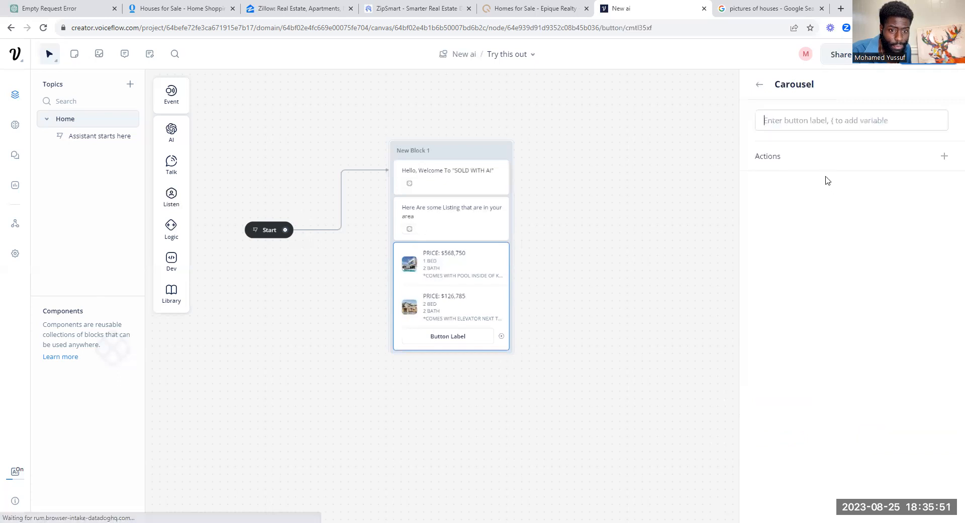
left_click(945, 156)
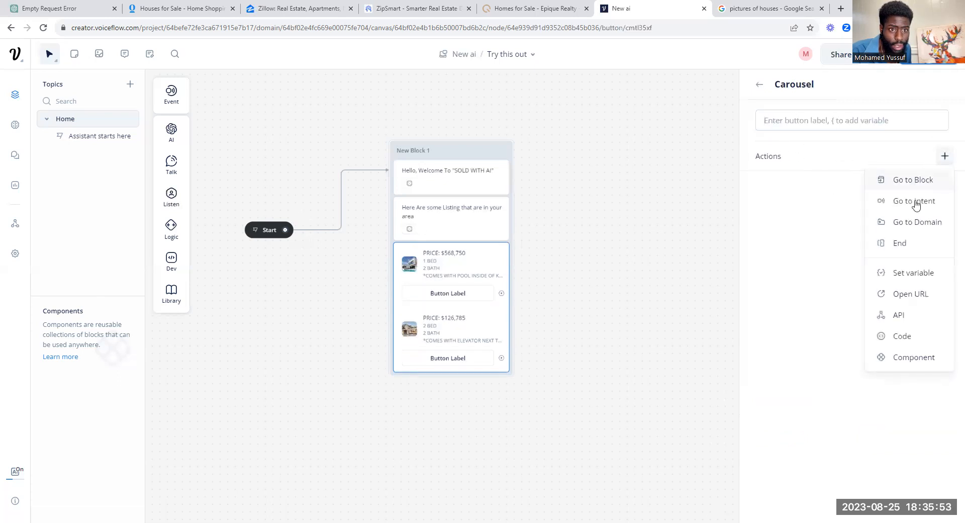
left_click(912, 295)
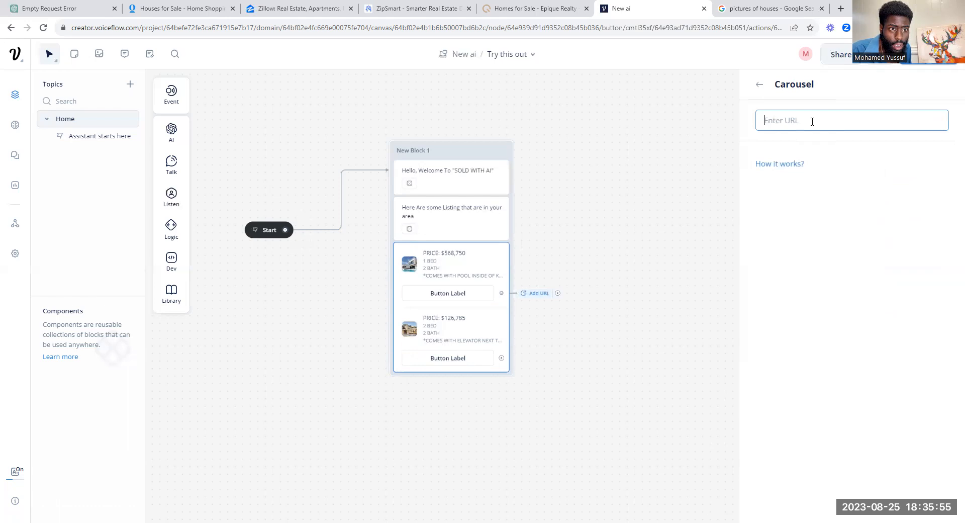
type("www.n")
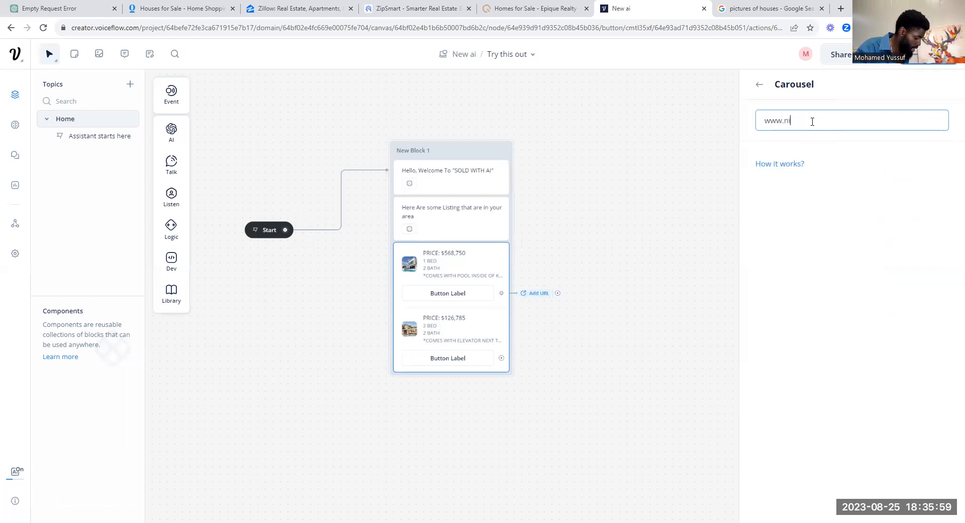
type("ike.com")
left_click(758, 91)
left_click(758, 89)
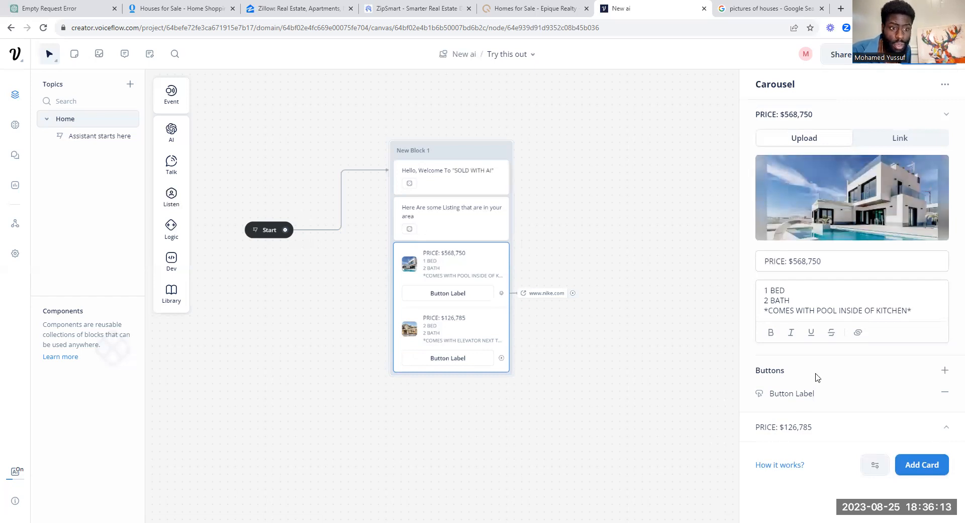
left_click(944, 370)
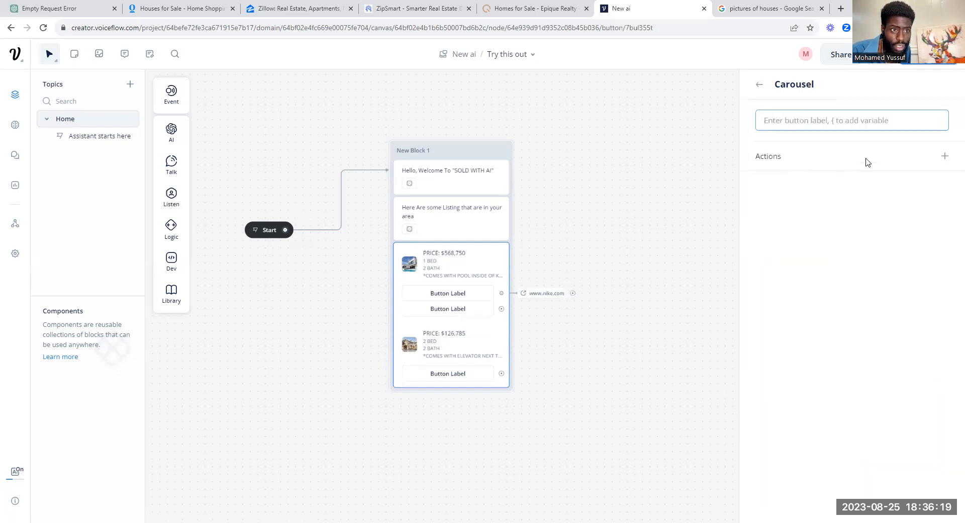
Step: Delete the extra button and label the first card's remaining button 'BUY THIS HOUSE NOW!'
left_click(945, 158)
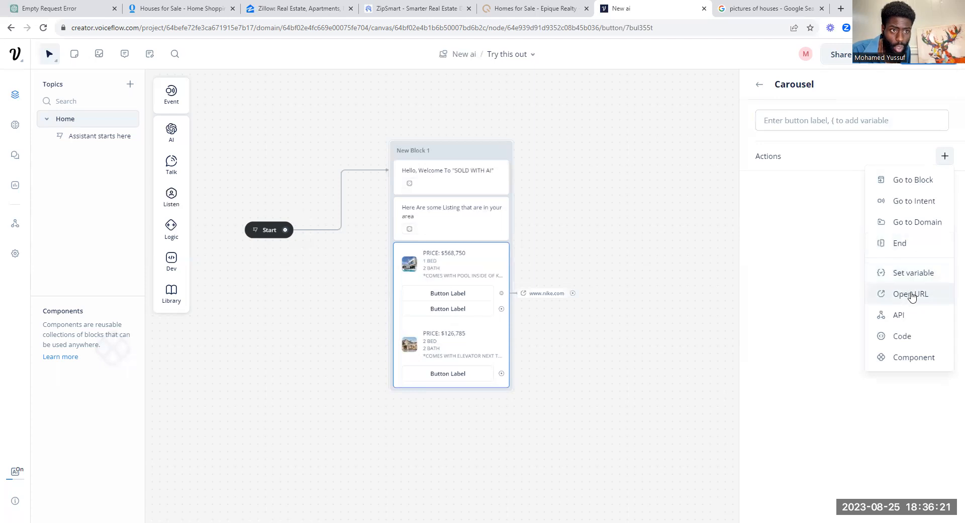
left_click(759, 85)
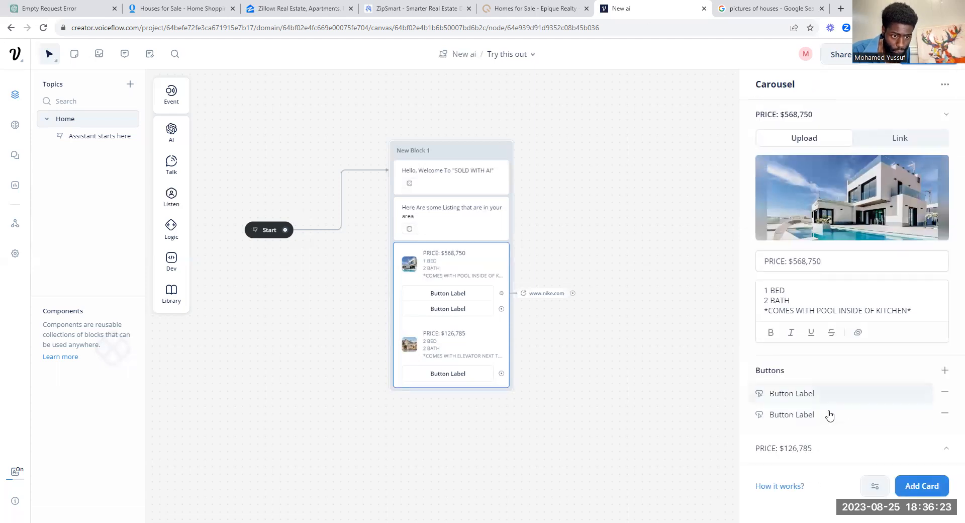
left_click(944, 413)
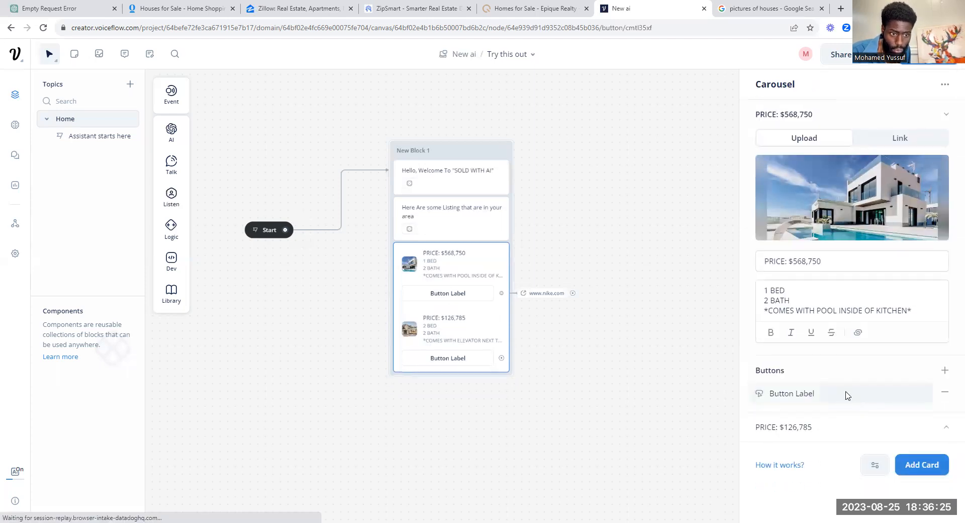
left_click(847, 394)
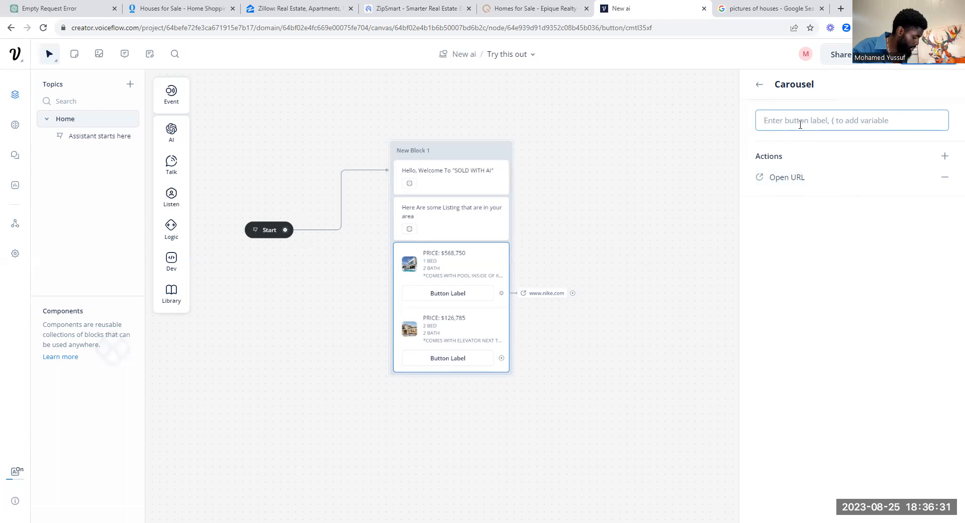
type("BU")
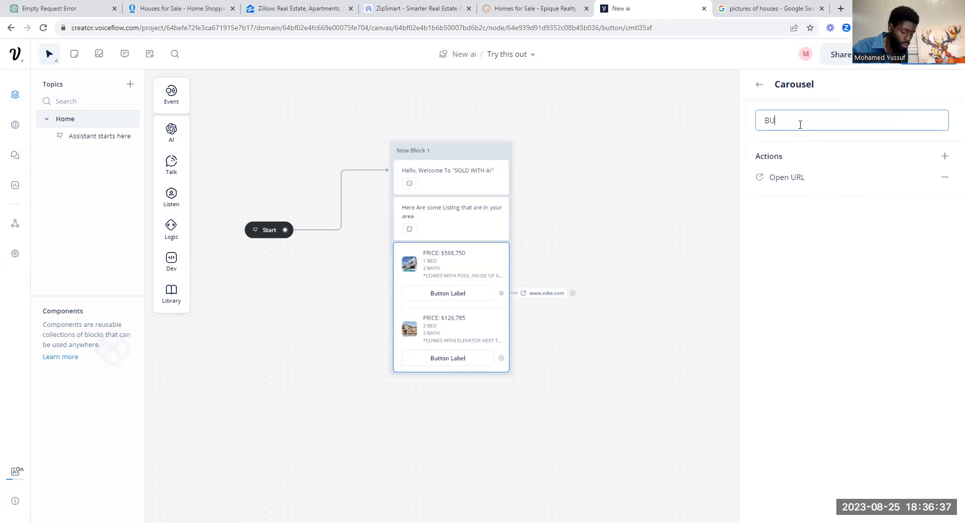
type("Y THIS HOUSE NOW!")
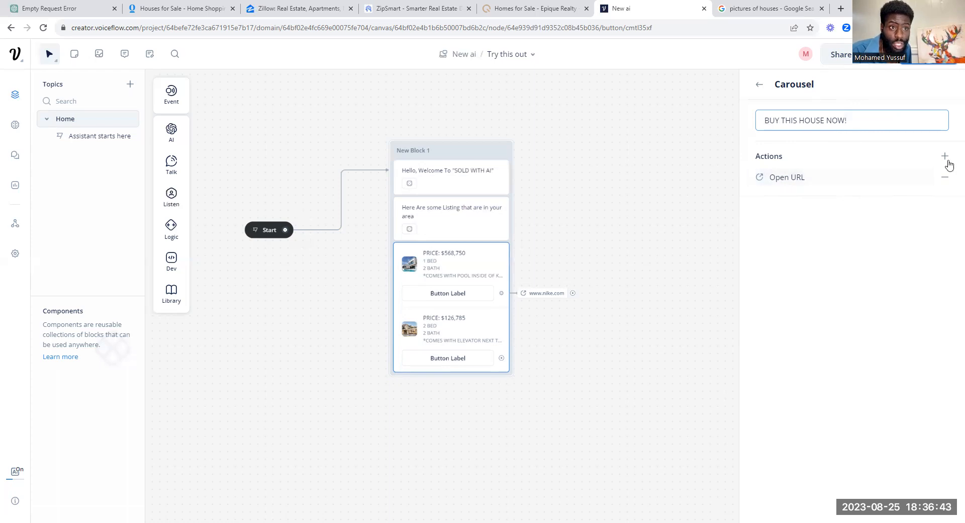
left_click(759, 85)
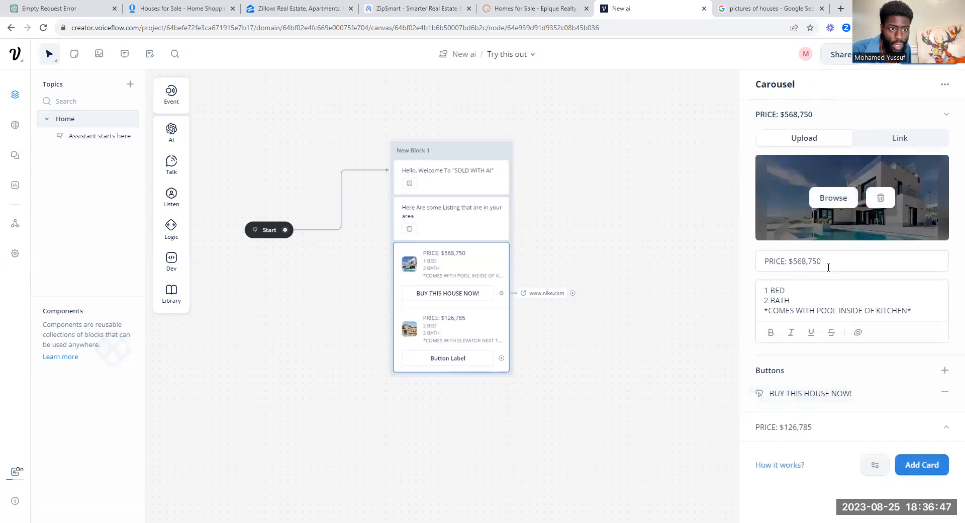
left_click(946, 115)
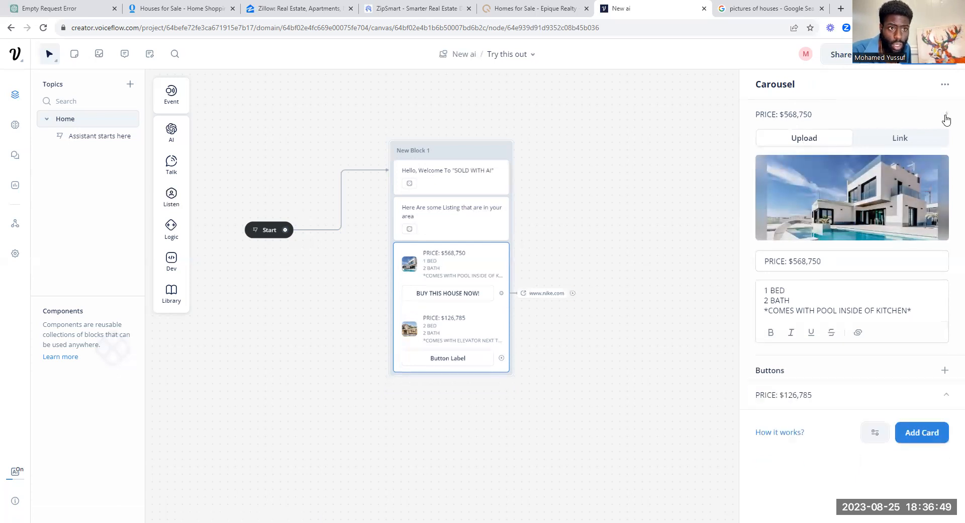
left_click(930, 151)
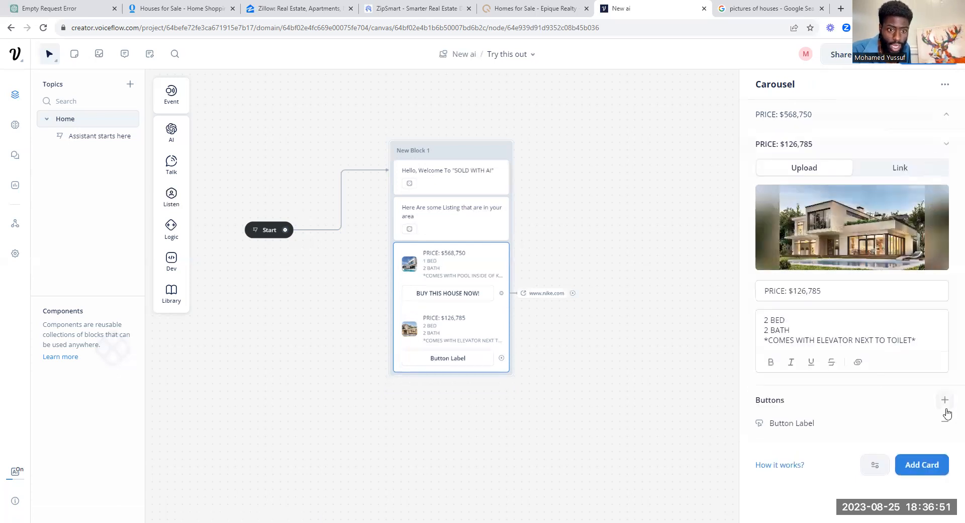
left_click(825, 424)
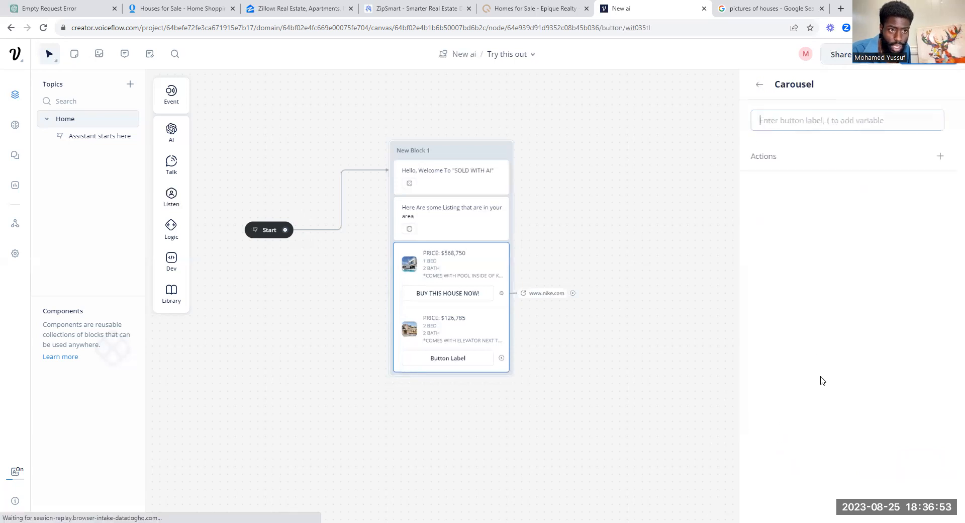
left_click(945, 156)
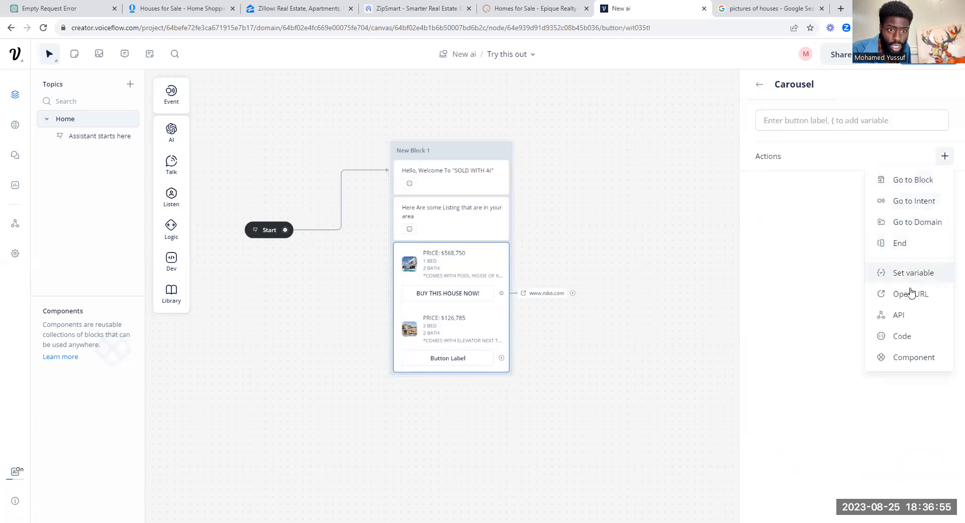
left_click(905, 291)
type("www.e")
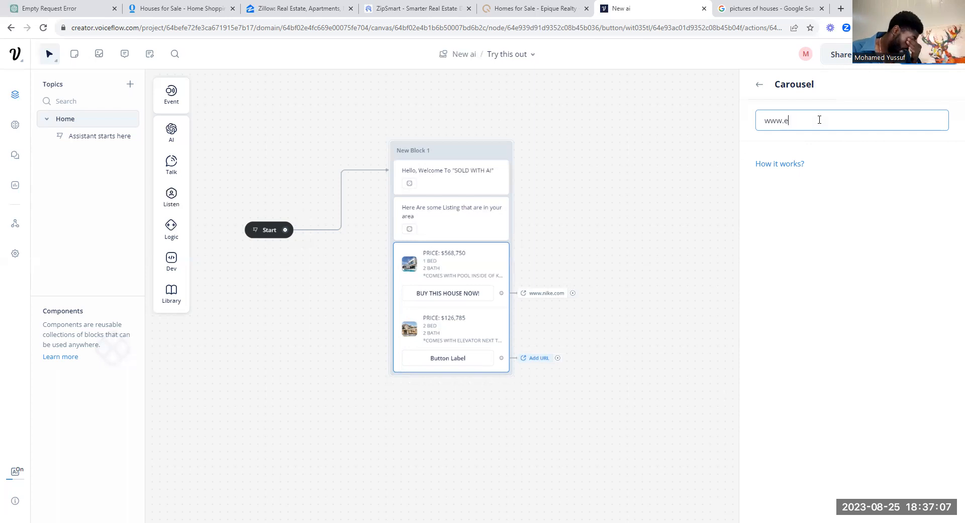
type("spn.com")
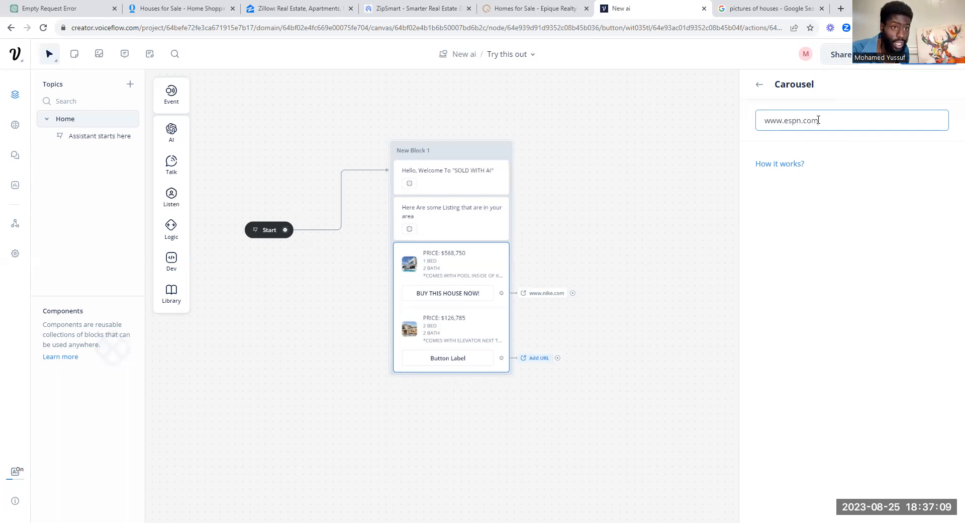
left_click(758, 85)
left_click(758, 85)
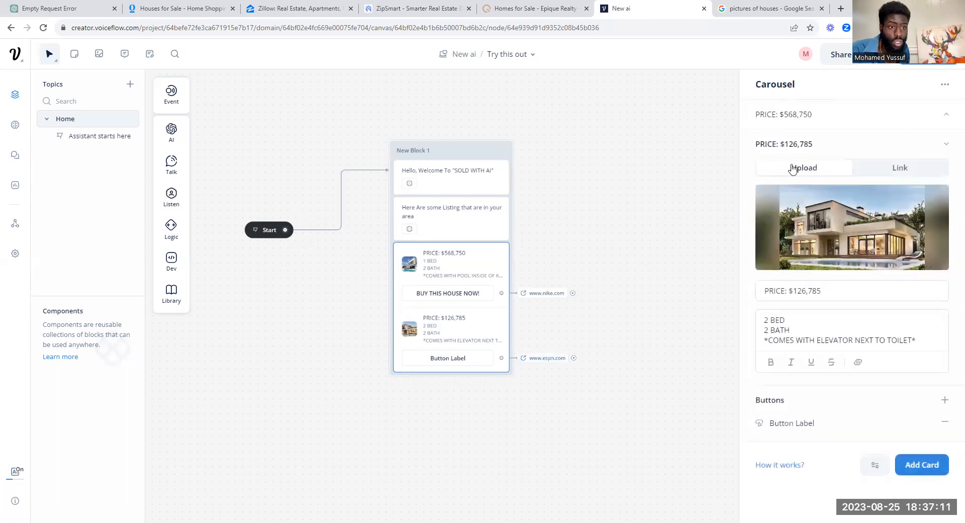
Step: Label the $126,785 card's button 'BUY NOW!'
left_click(838, 423)
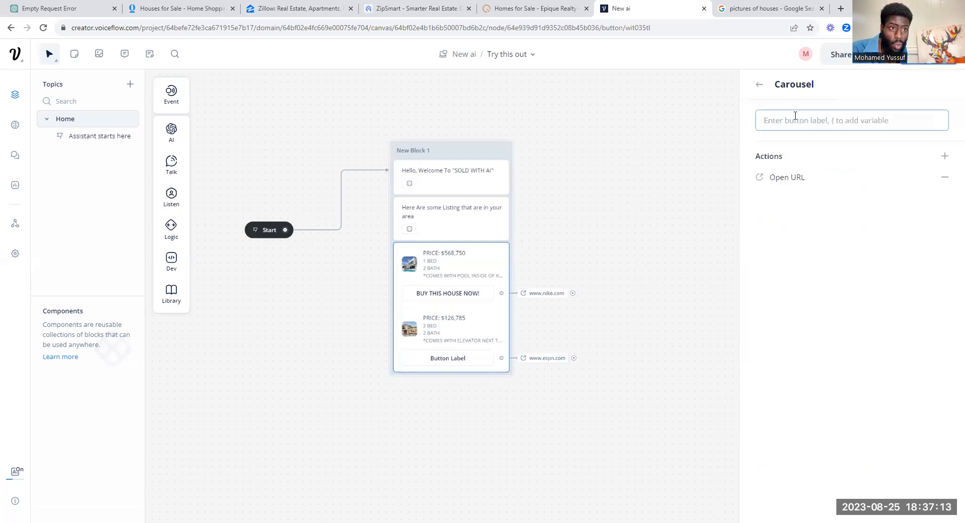
type("BU")
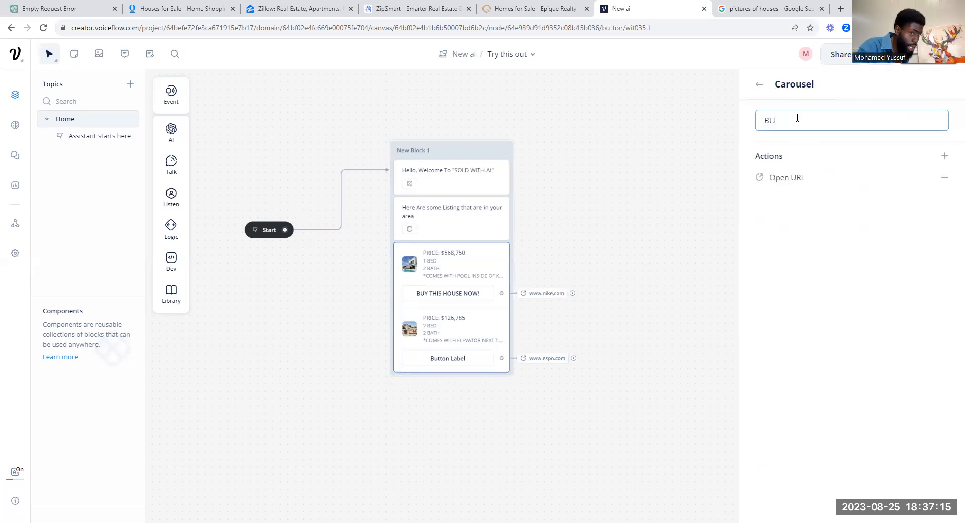
type("Y")
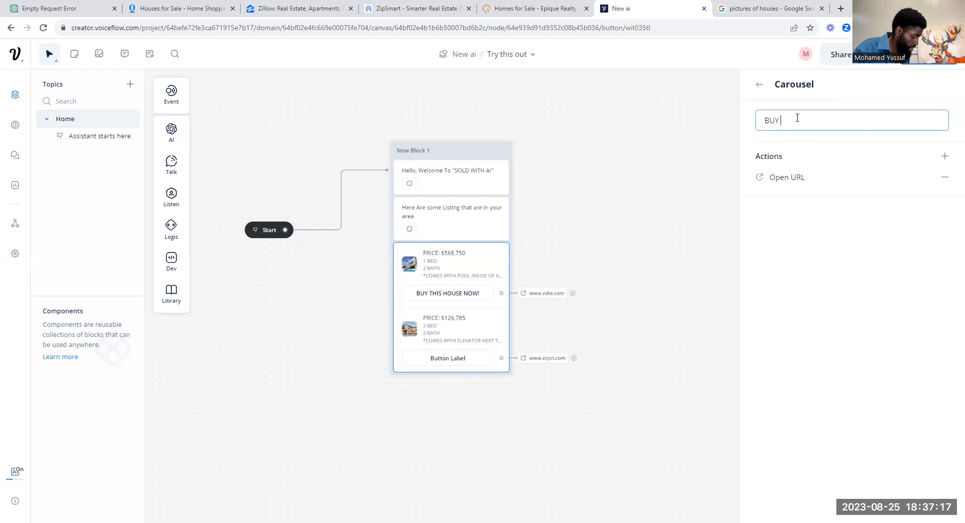
type(" NOW")
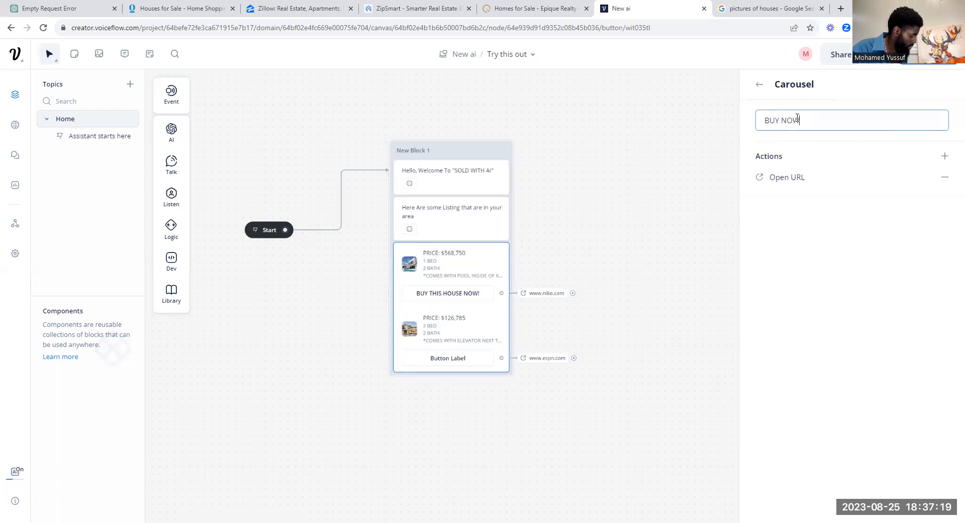
type("!")
left_click(759, 84)
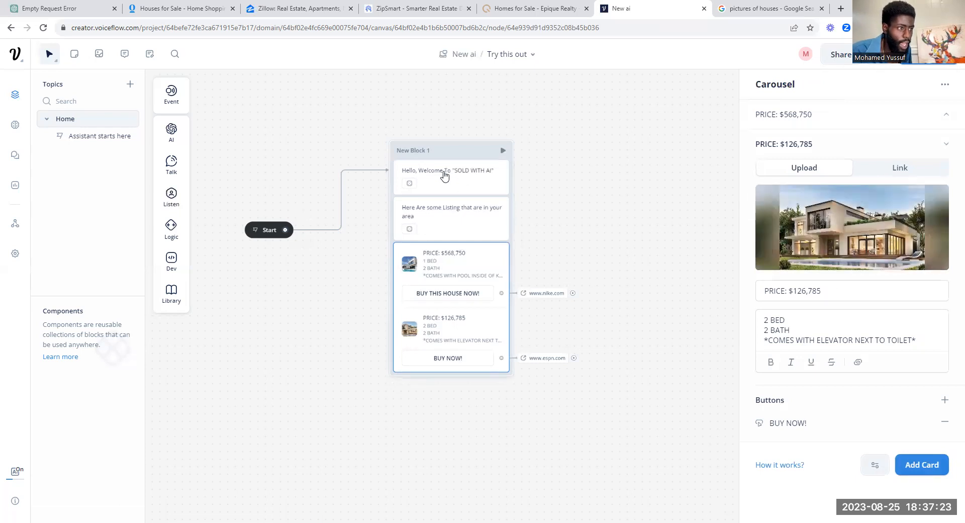
left_click(880, 54)
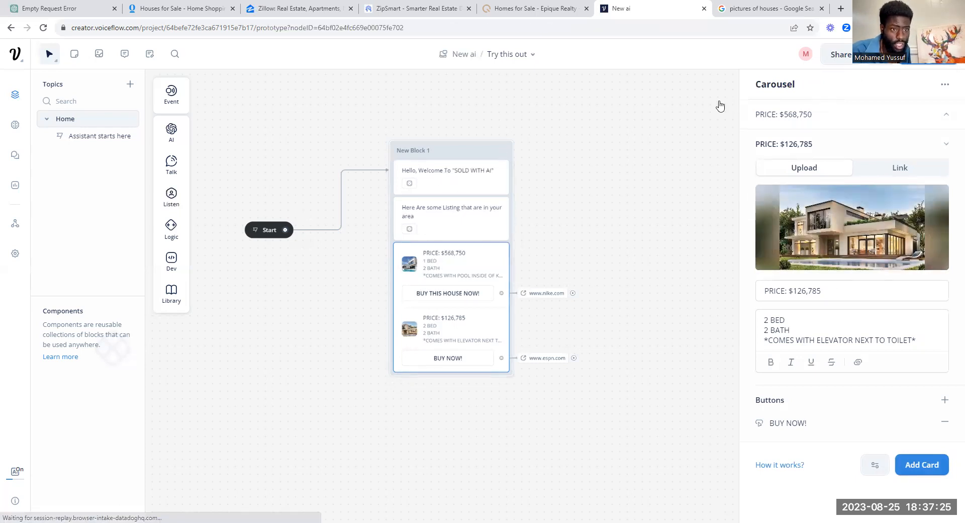
Step: Start a test conversation and page between the $568,750 and $126,785 listings
left_click(853, 284)
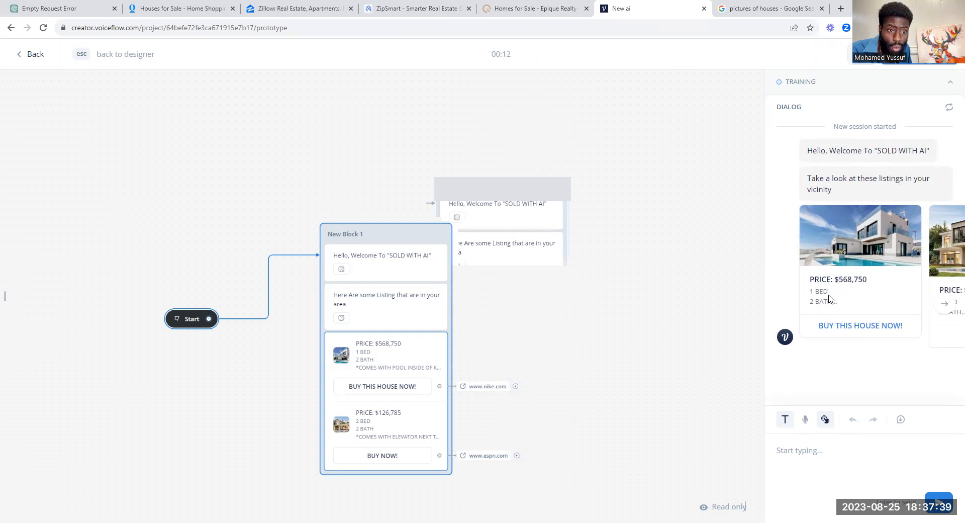
left_click(951, 304)
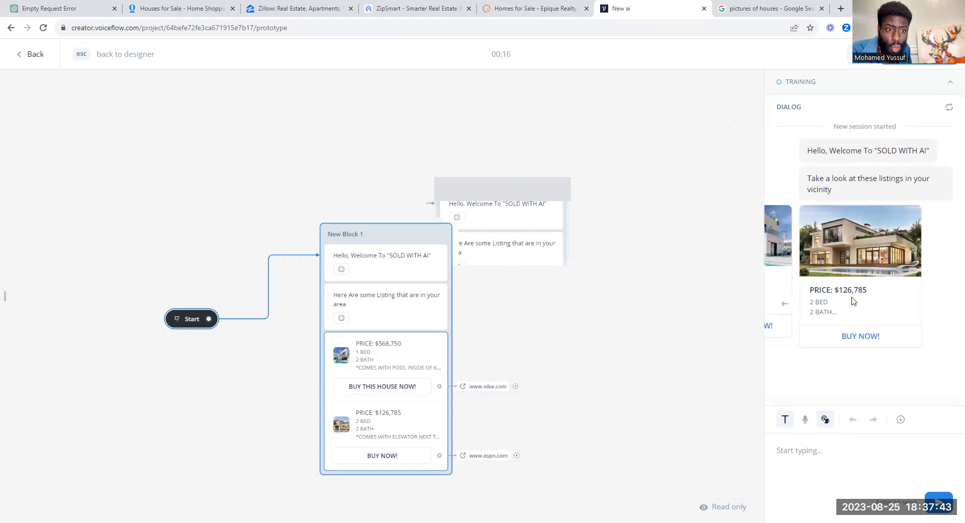
left_click(785, 304)
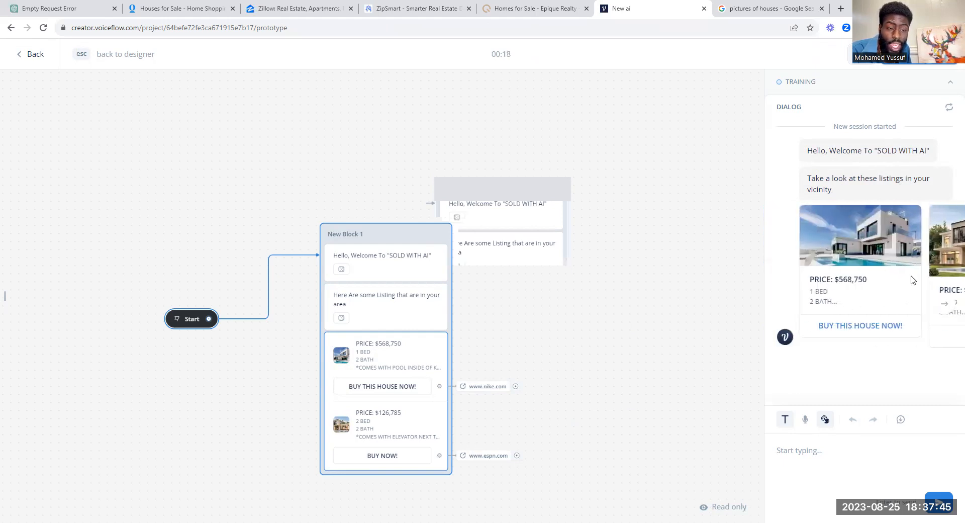
left_click(947, 303)
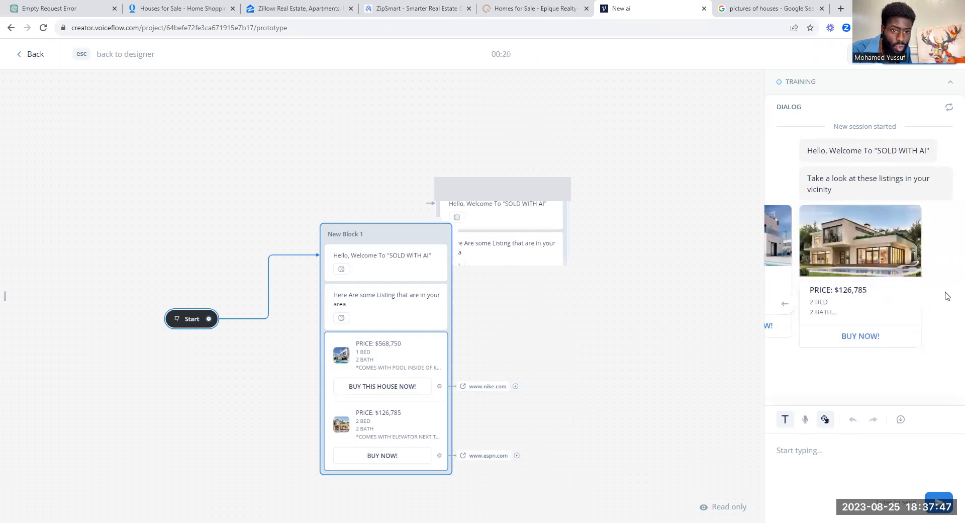
scroll(422, 402, "down", 2)
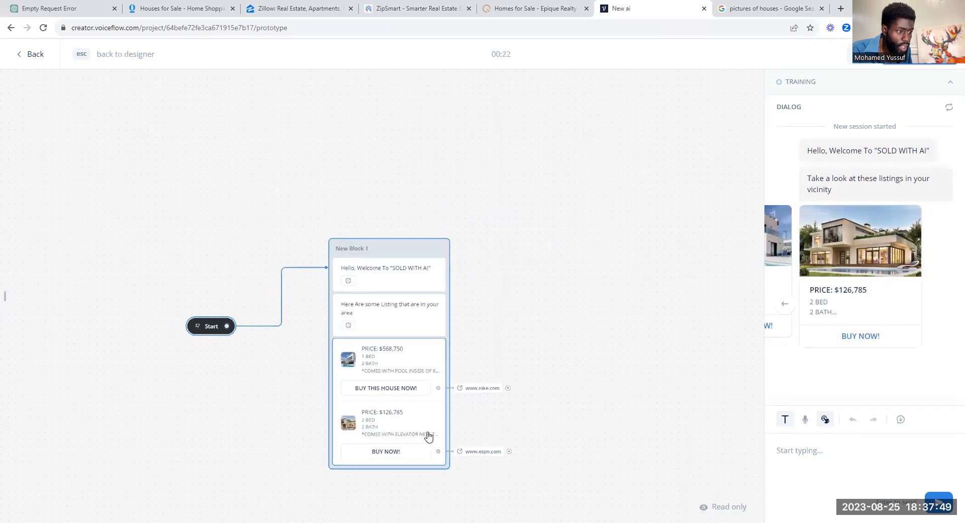
left_click(785, 305)
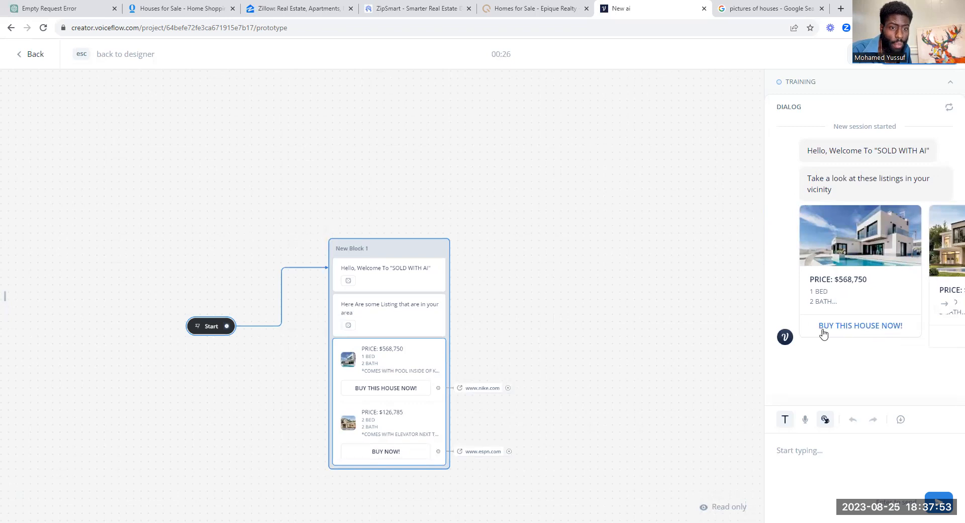
left_click(944, 304)
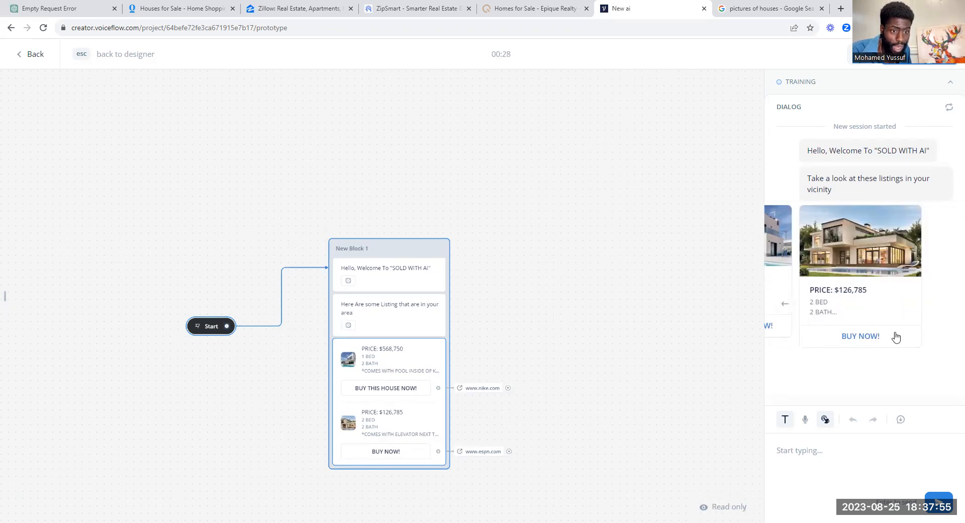
left_click(786, 307)
Step: Confirm BUY THIS HOUSE NOW! opens nike.com and BUY NOW! opens ESPN, then go to ZipSmart
left_click(850, 329)
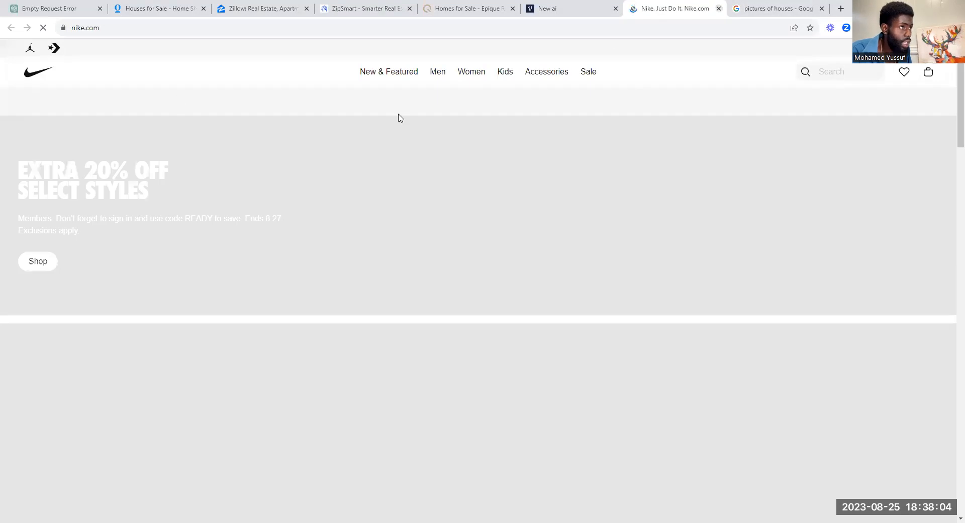
left_click(719, 9)
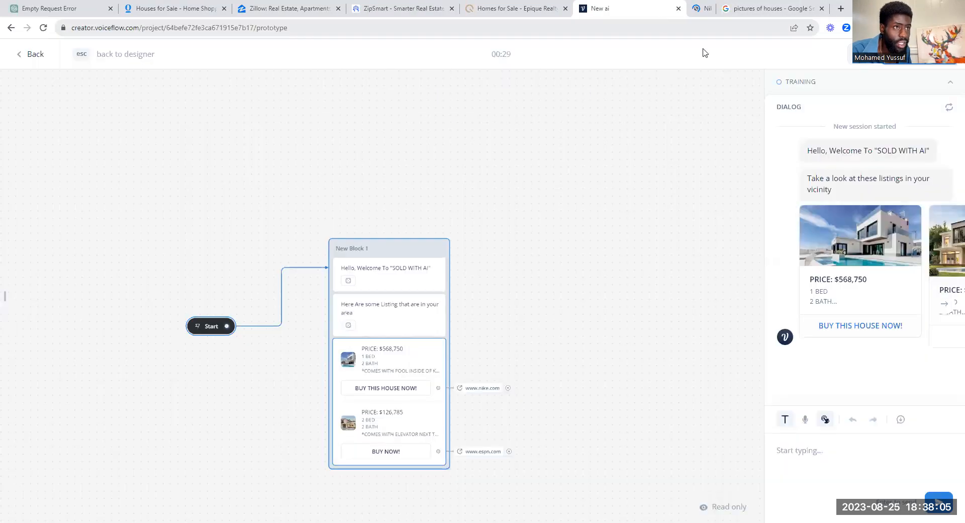
left_click(934, 276)
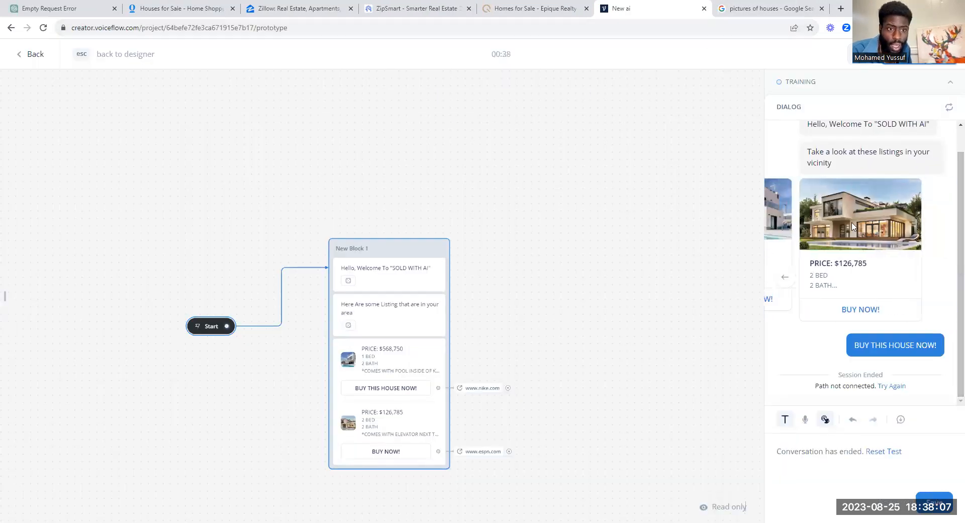
left_click(873, 310)
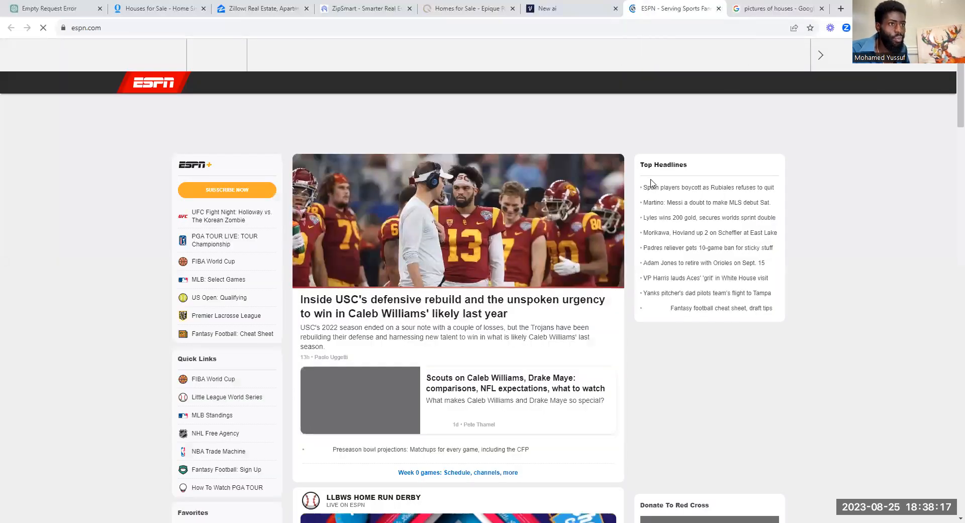
left_click(718, 9)
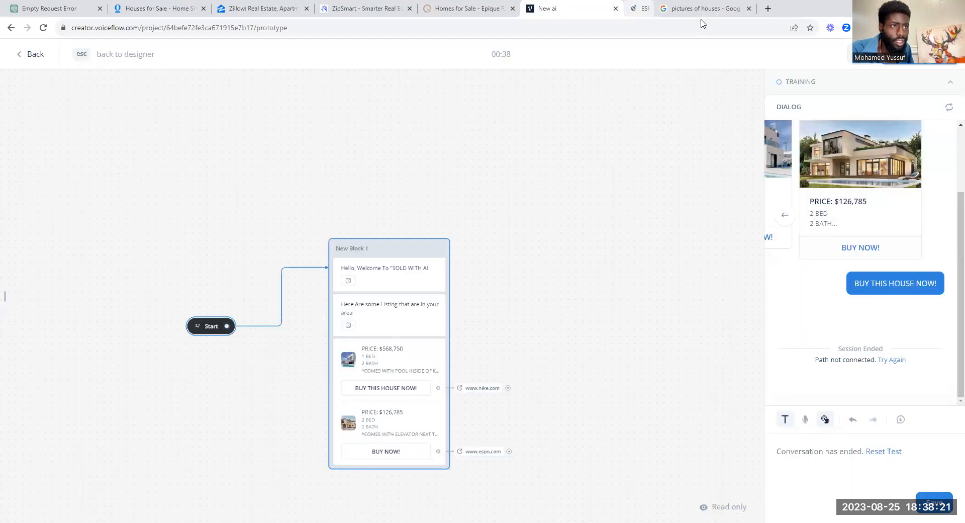
left_click(862, 247)
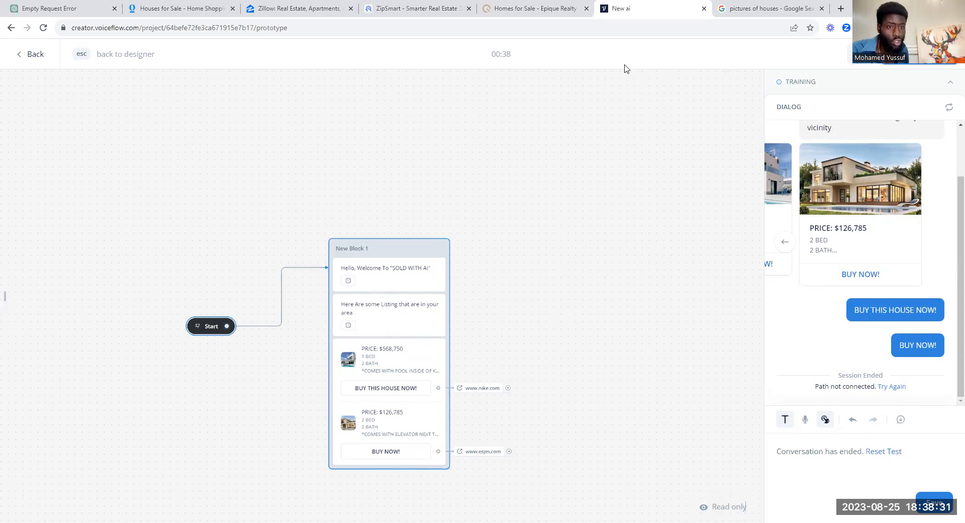
left_click(393, 8)
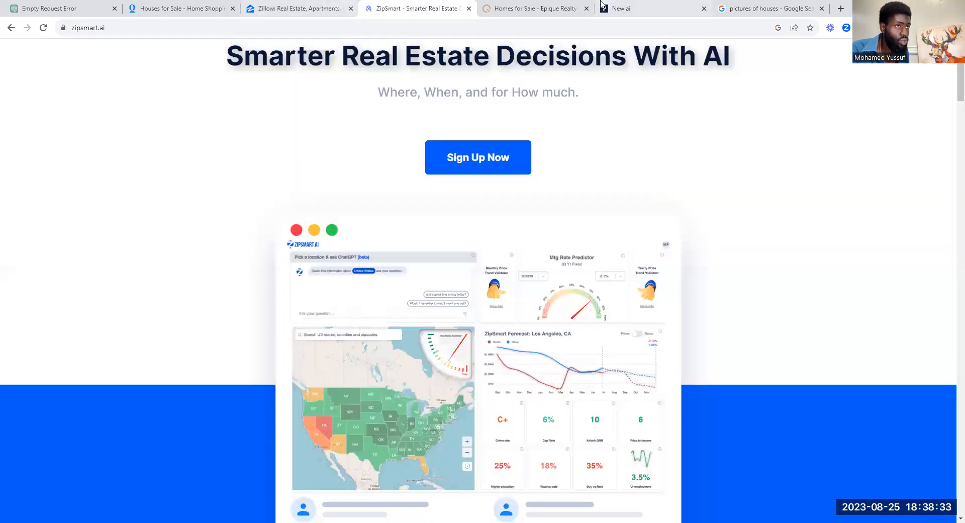
left_click(536, 8)
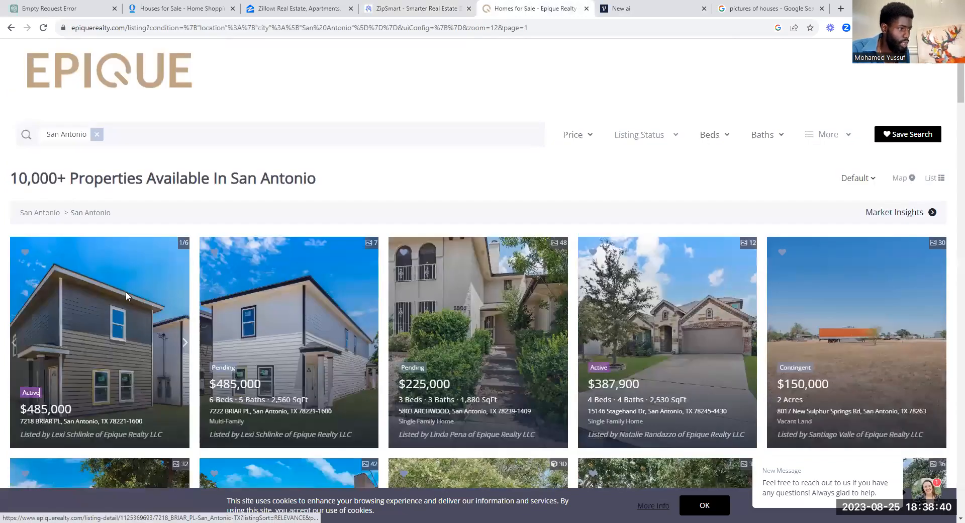
left_click(126, 291)
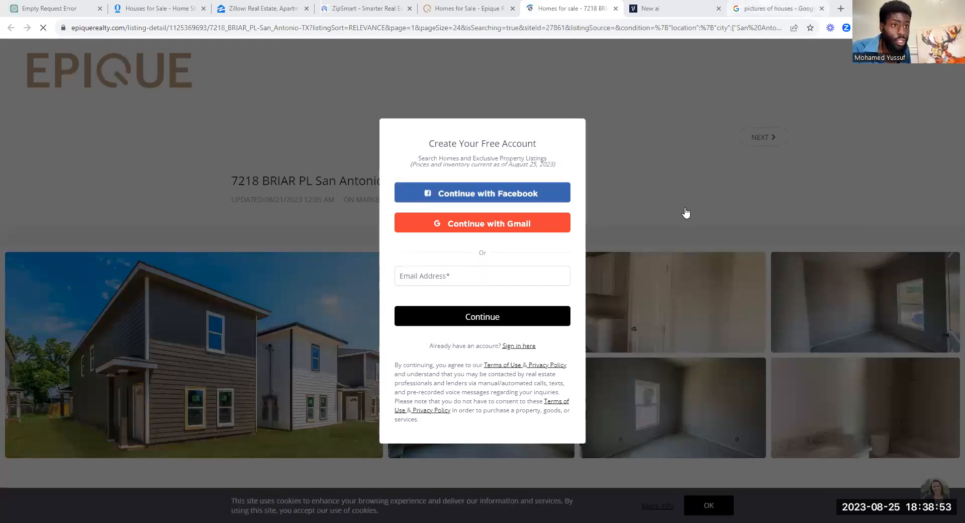
left_click(767, 5)
key("ctrl+shift+Tab")
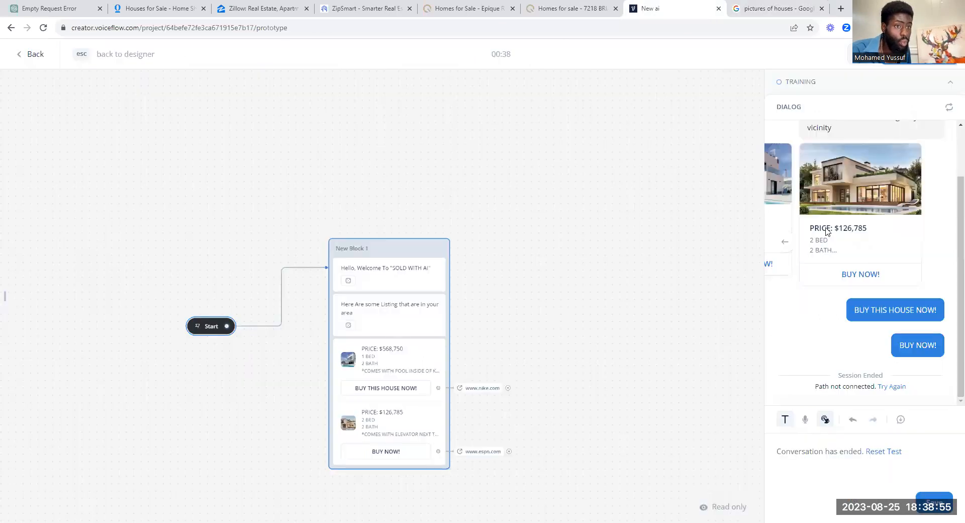
Step: Flip through the test carousel, then return to the designer and open the listing carousel
scroll(841, 220, "down", 1)
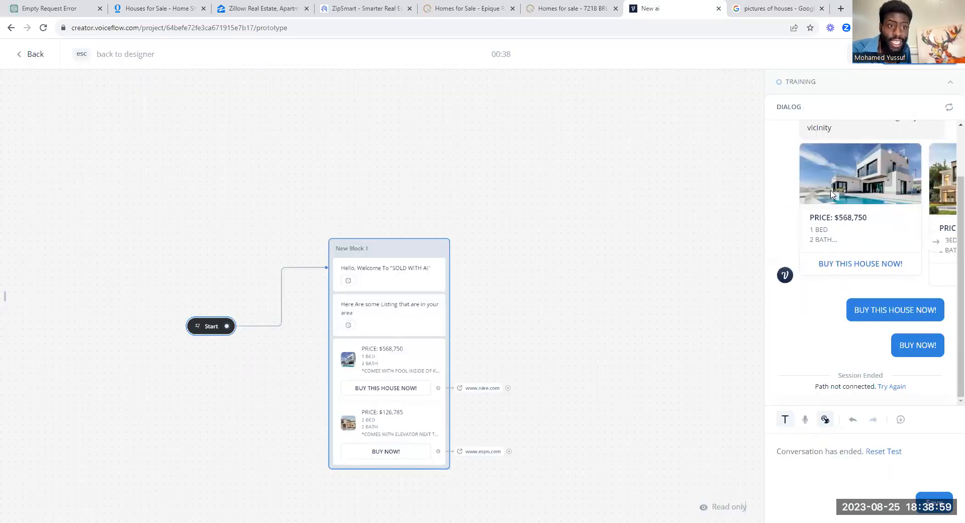
left_click(936, 241)
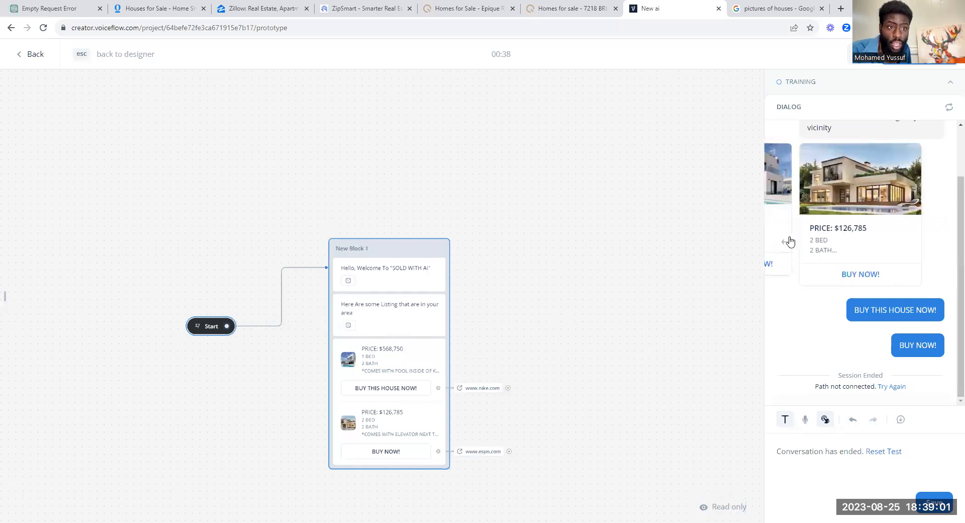
left_click_drag(805, 180, 860, 186)
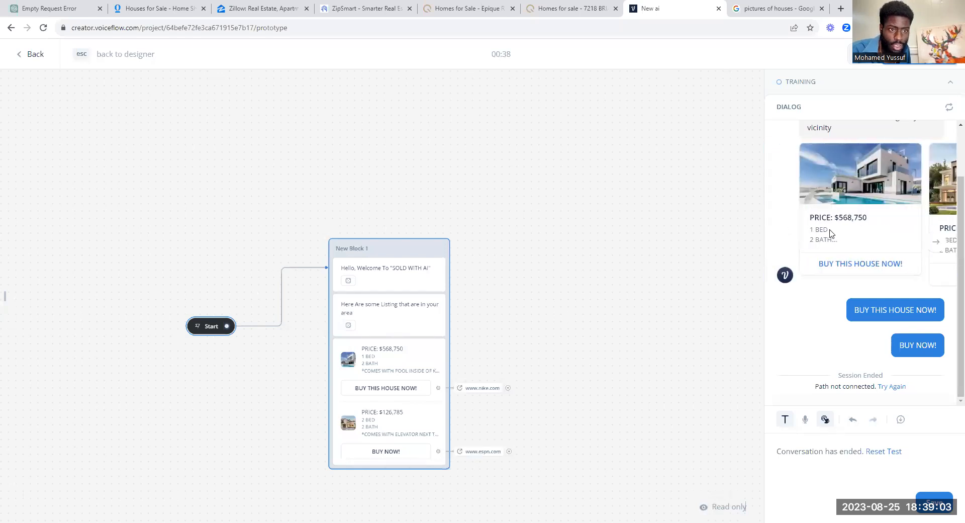
left_click(369, 370)
key("Escape")
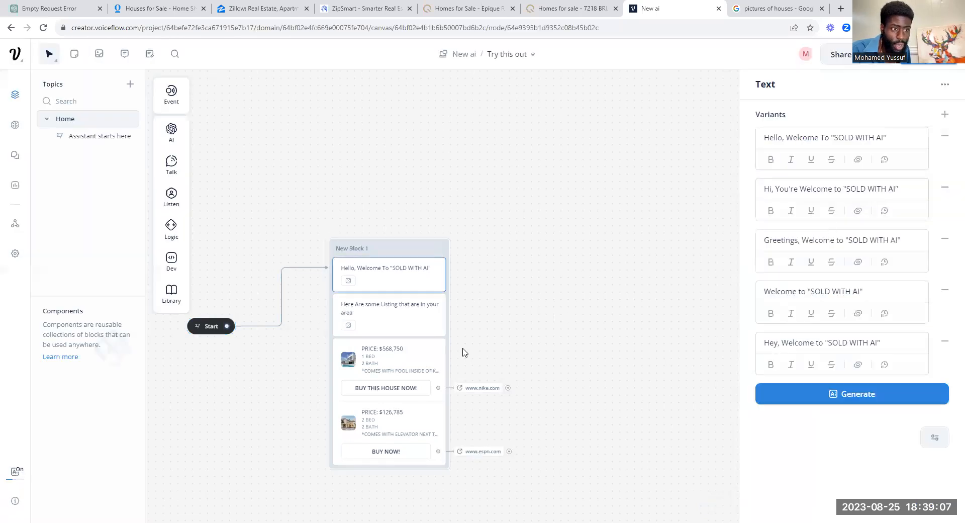
left_click(412, 358)
Step: Edit the $126,785 card's description to '2 BED - 2 BATH *COMES WITH ELEVATOR *' and rerun the test
left_click(765, 331)
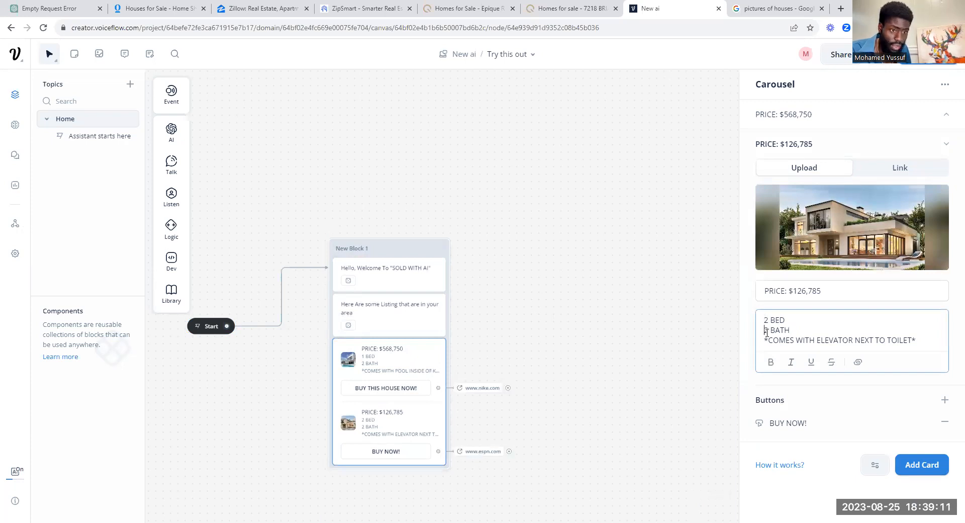
key("BackSpace")
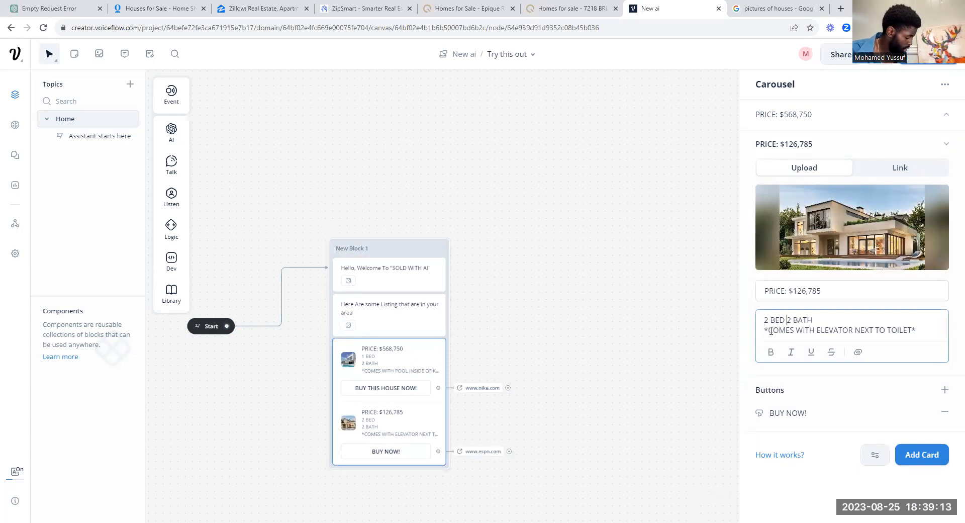
type("1")
key("BackSpace")
type("-")
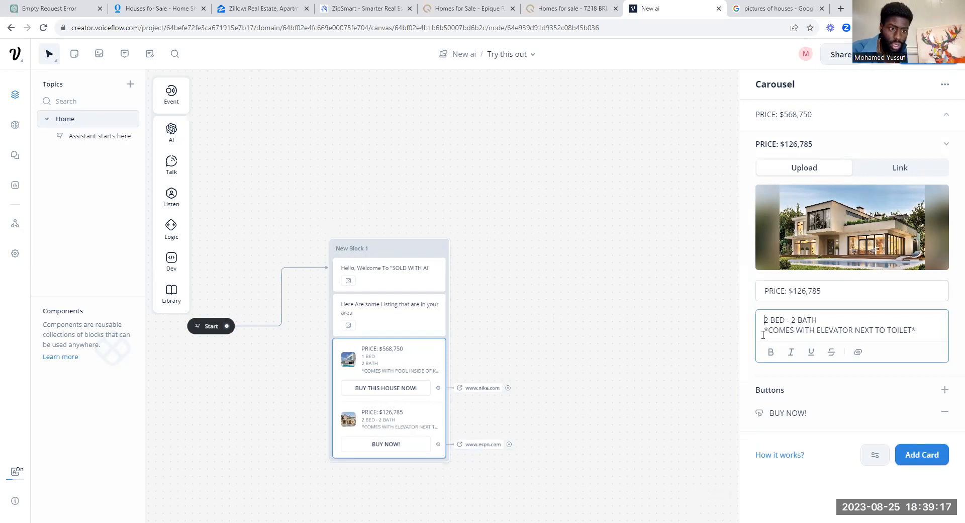
left_click(765, 324)
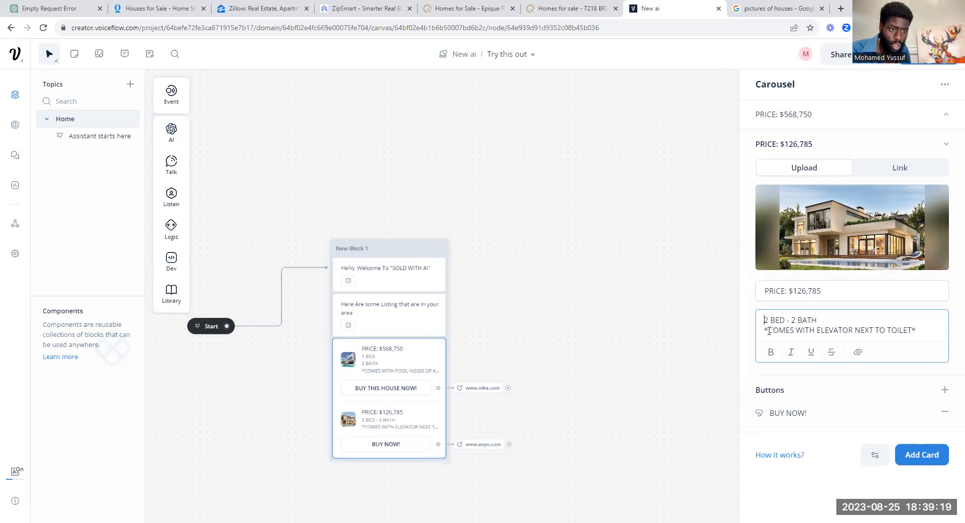
key("BackSpace")
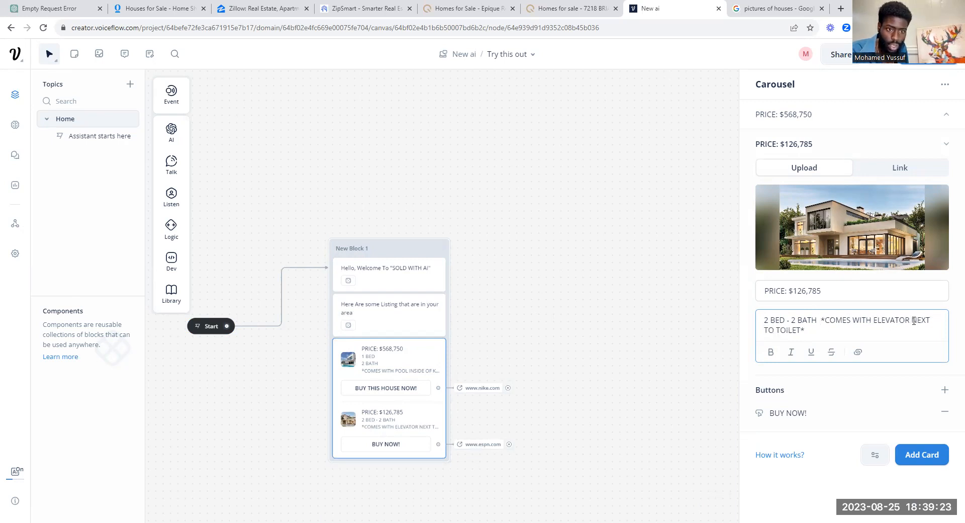
left_click_drag(914, 321, 951, 336)
key("BackSpace")
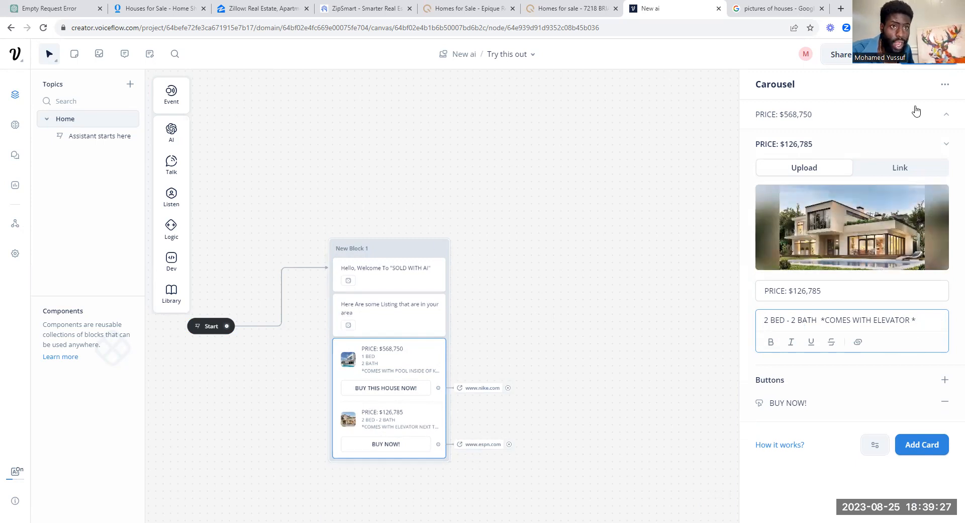
left_click(880, 54)
left_click(847, 287)
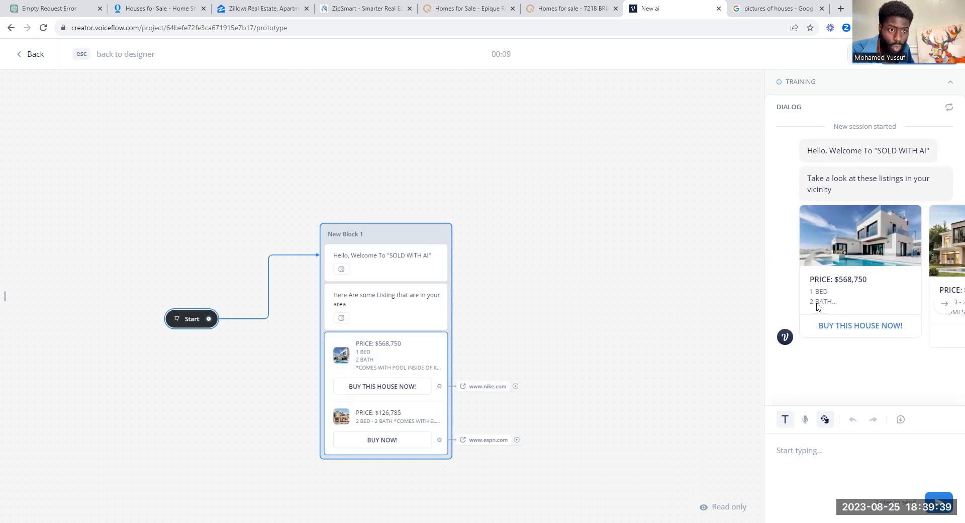
left_click(944, 305)
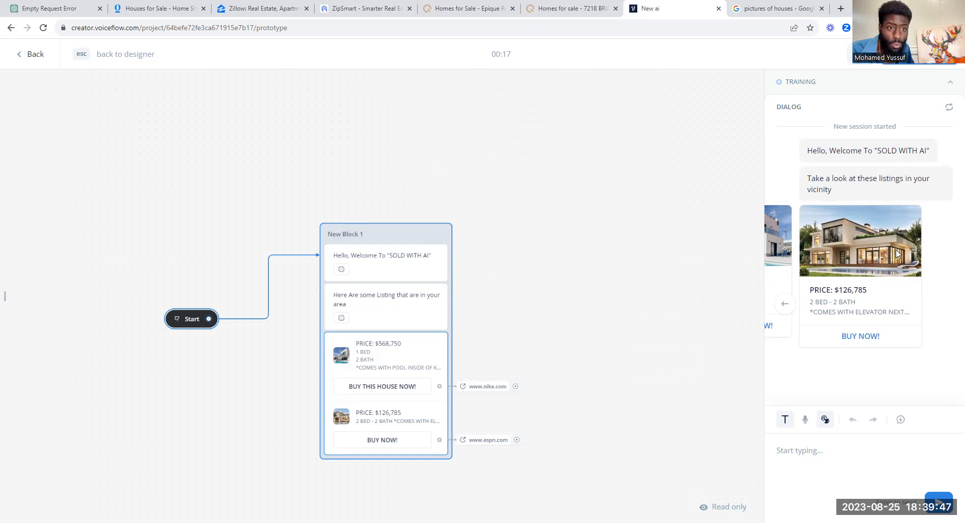
left_click(786, 301)
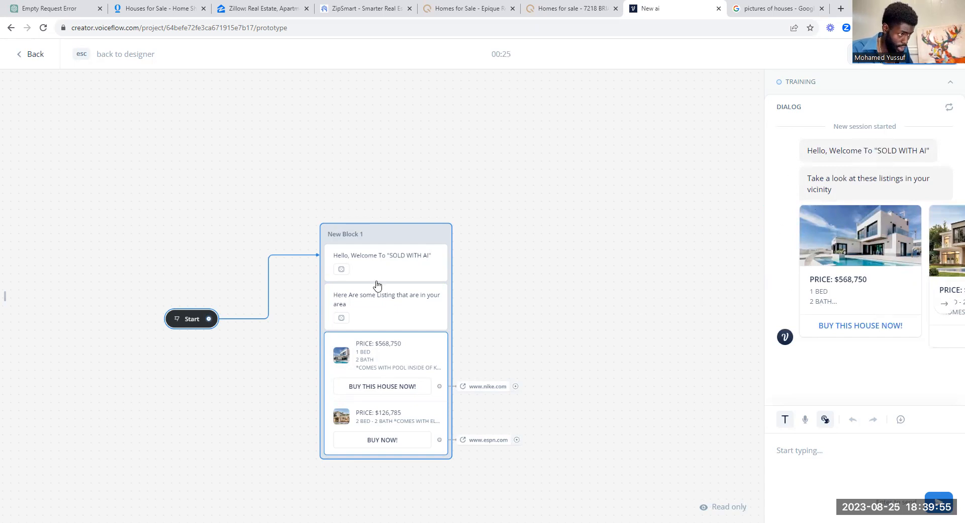
left_click(186, 320)
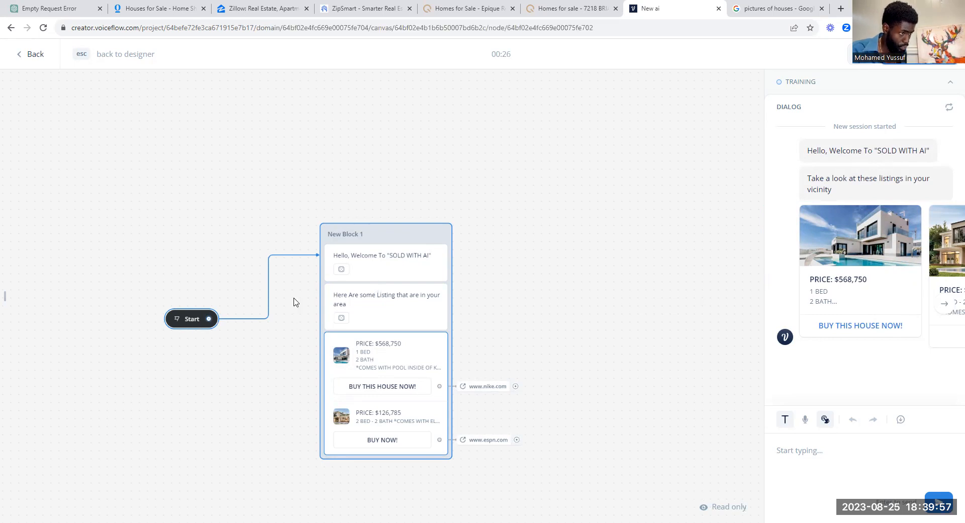
Step: Add a trial Buttons block as New Block 2, delete it, and open the welcome message's text variants
mouse_move(181, 200)
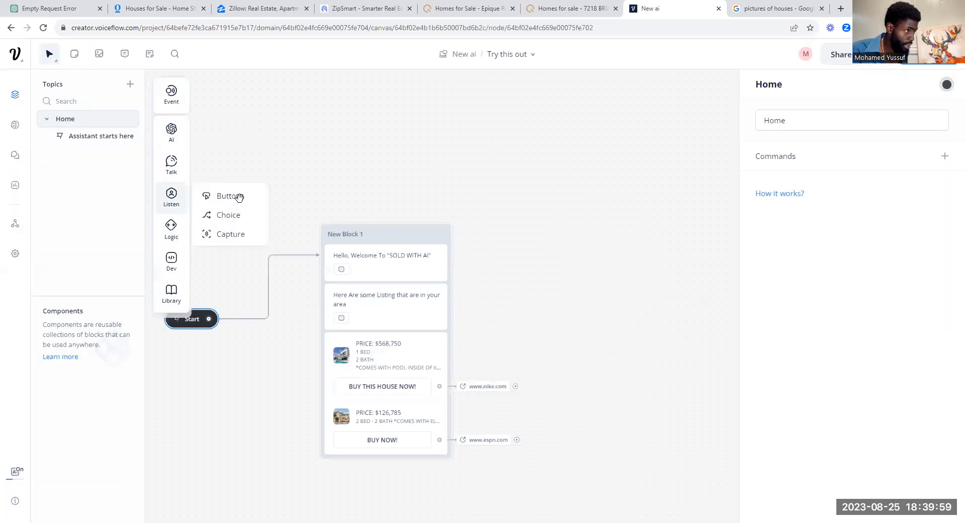
left_click_drag(407, 331, 597, 308)
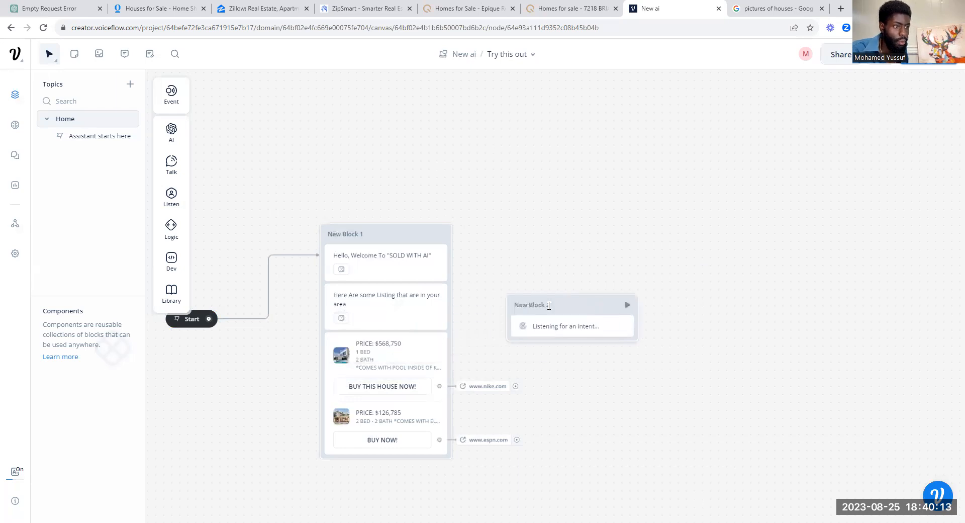
left_click(575, 324)
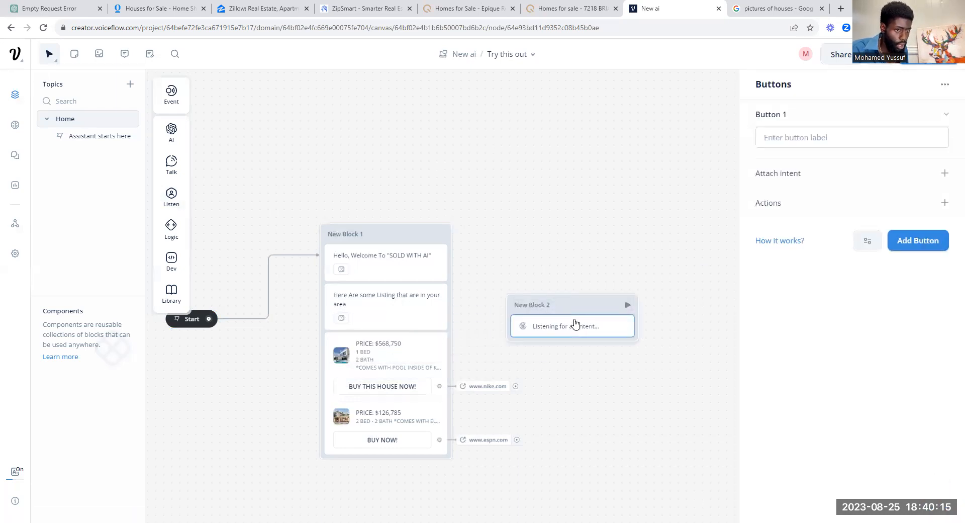
left_click(793, 136)
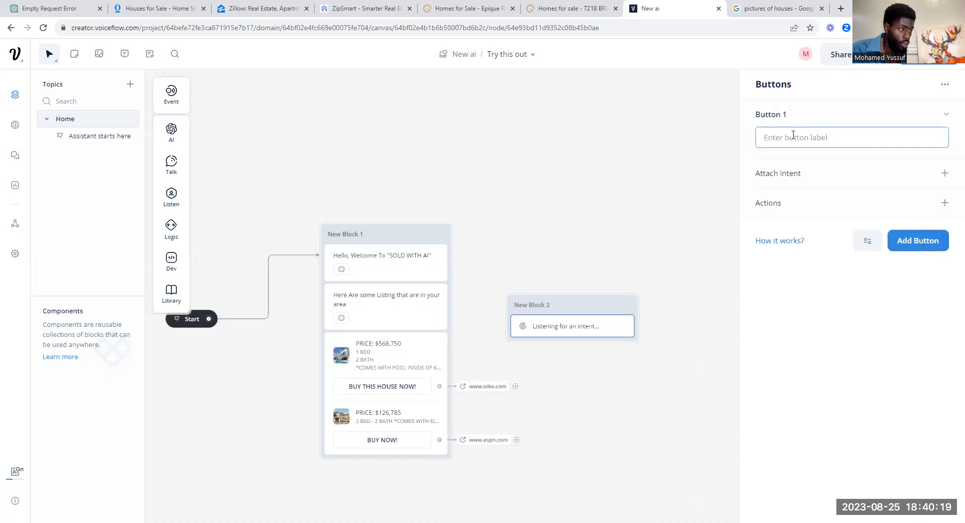
left_click(612, 301)
key("Delete")
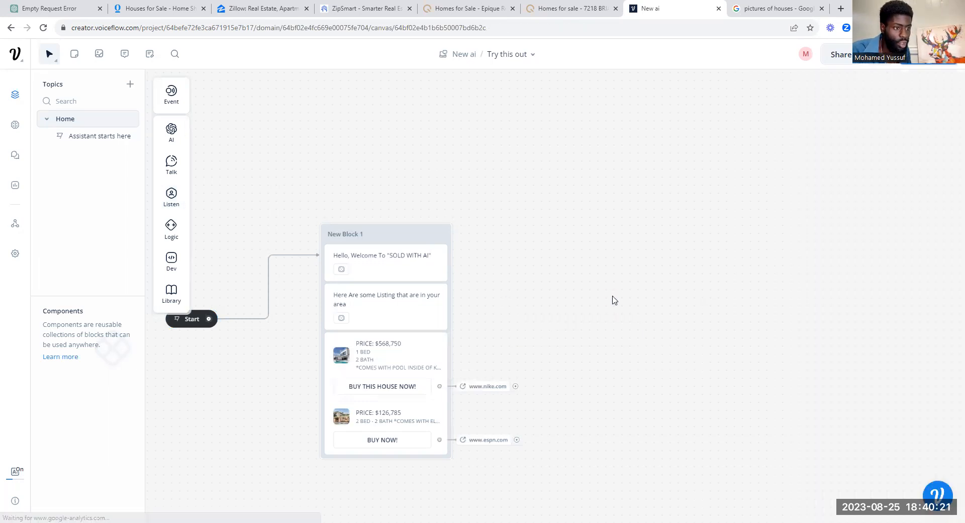
left_click(409, 247)
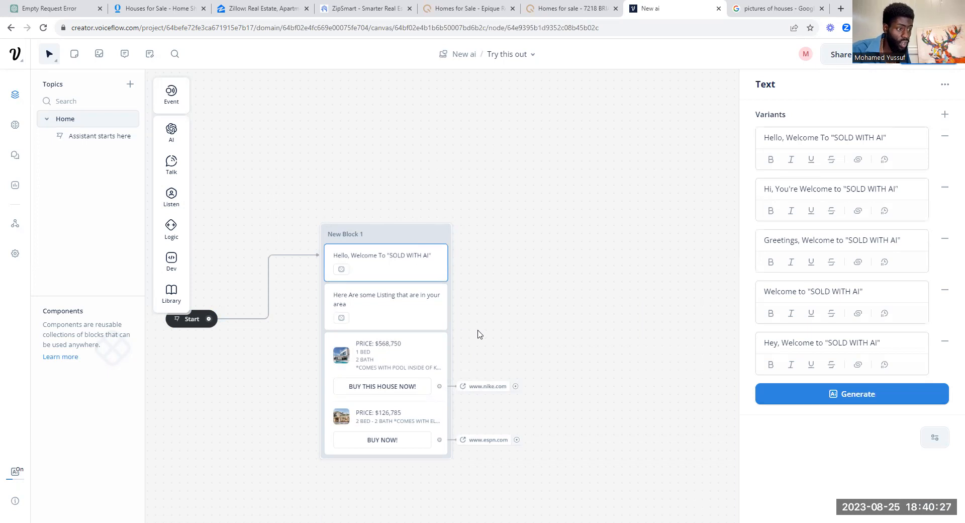
left_click(877, 55)
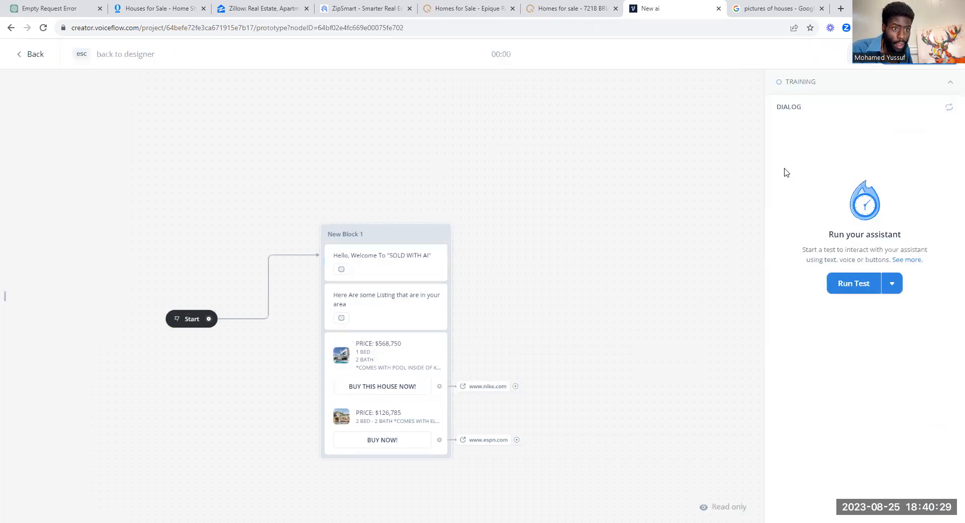
left_click(455, 8)
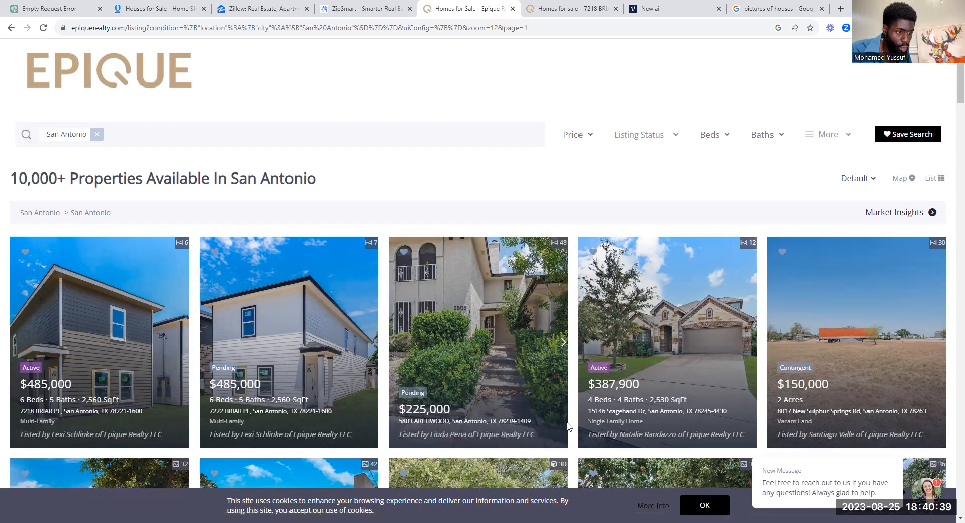
left_click(677, 7)
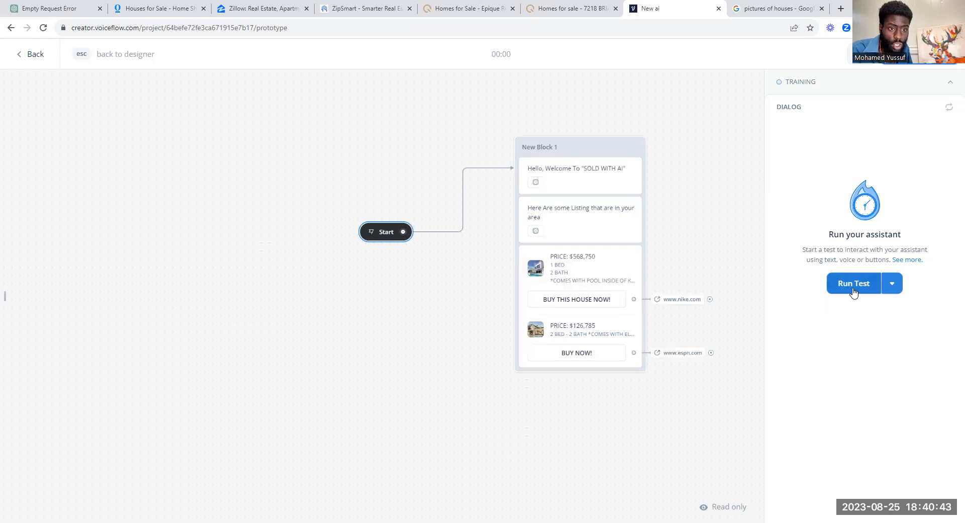
key("Escape")
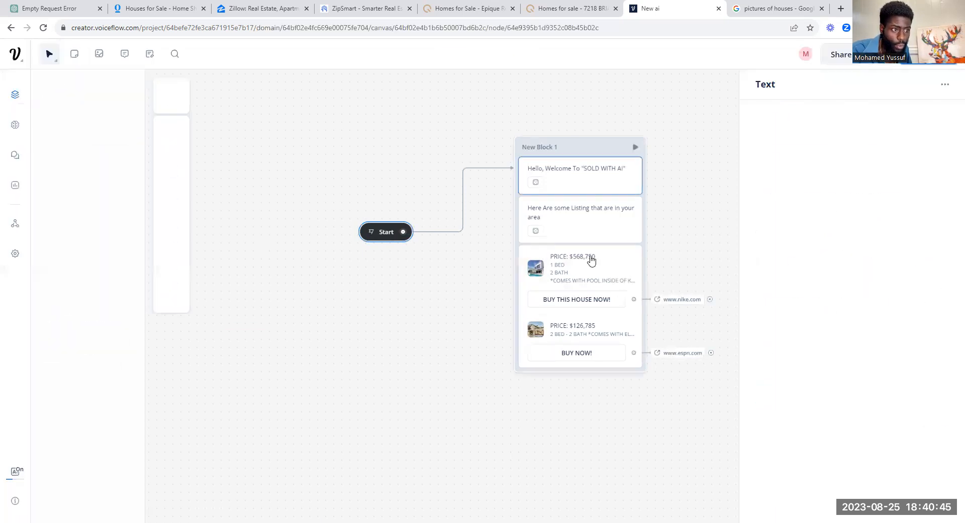
left_click(591, 281)
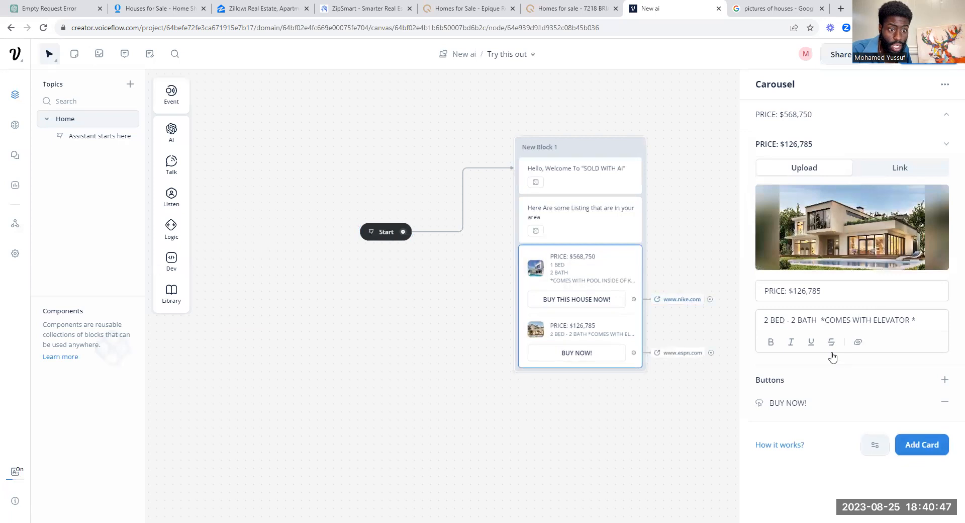
left_click(944, 380)
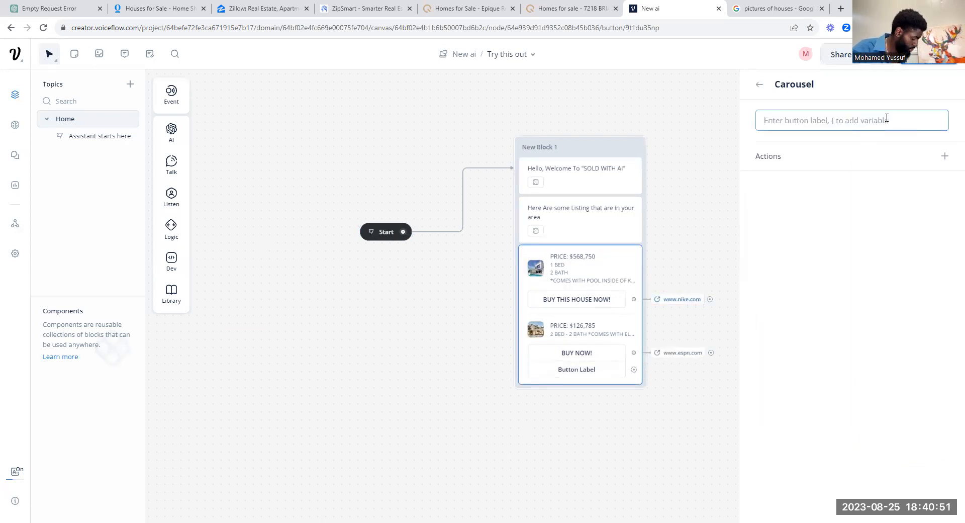
type("CA")
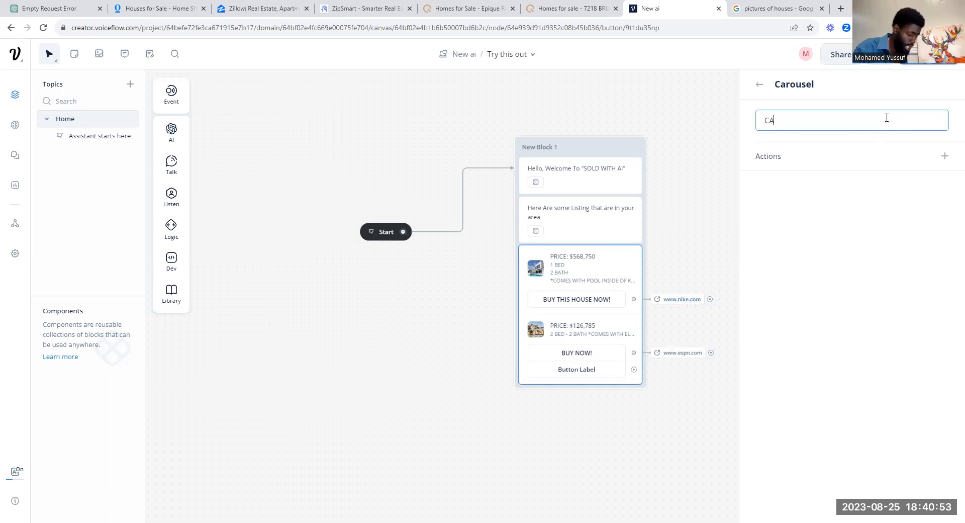
type("LK TO AN AGENT")
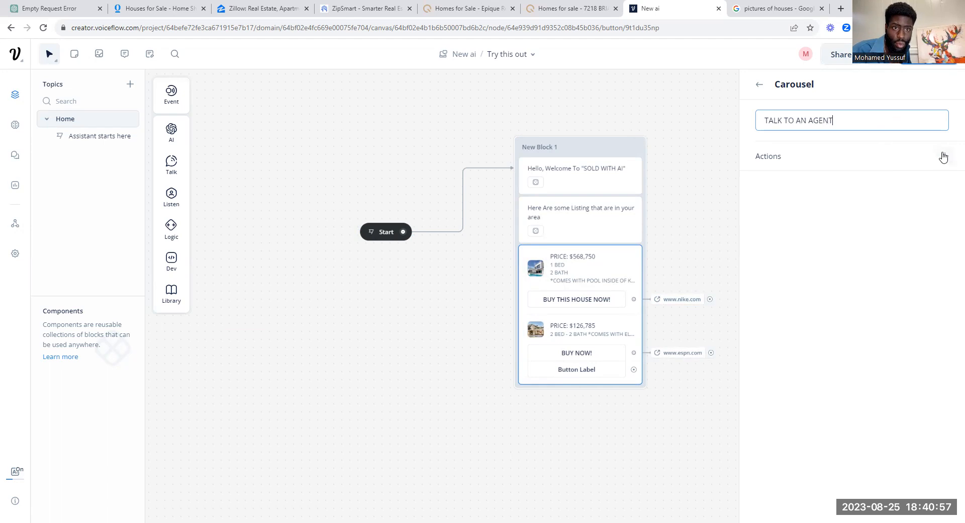
left_click(945, 156)
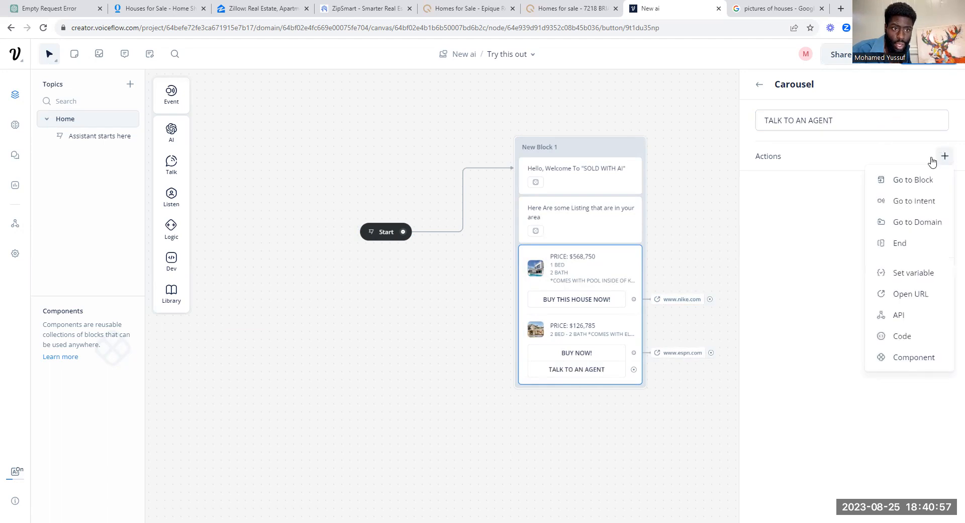
left_click(928, 298)
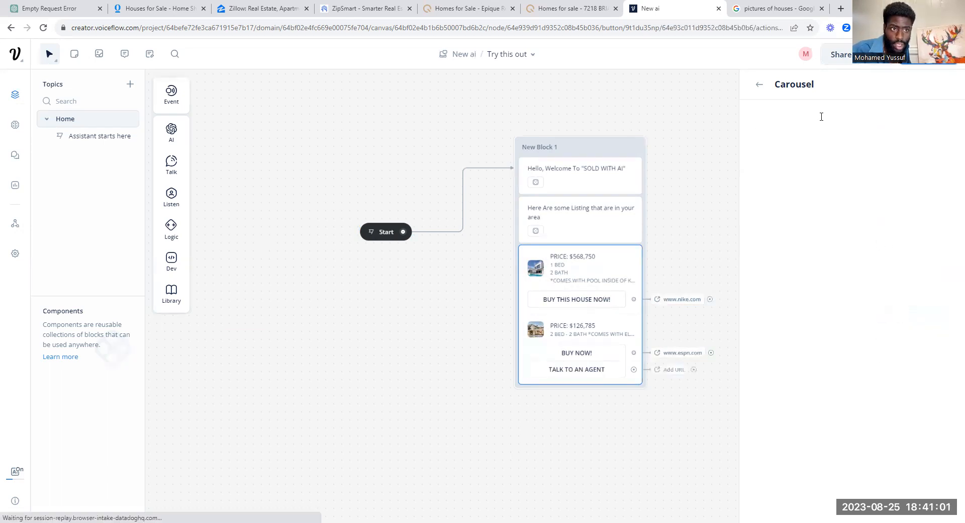
type("www.wa")
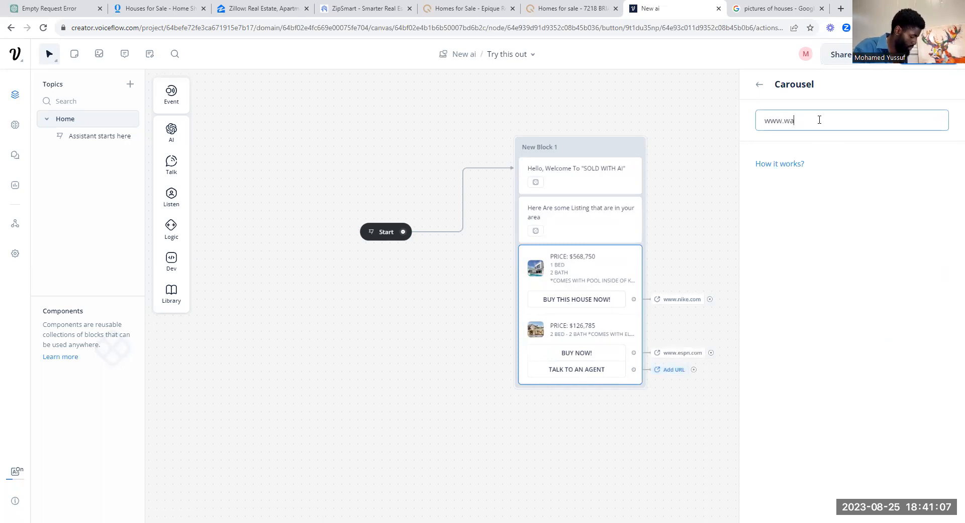
type("taburger")
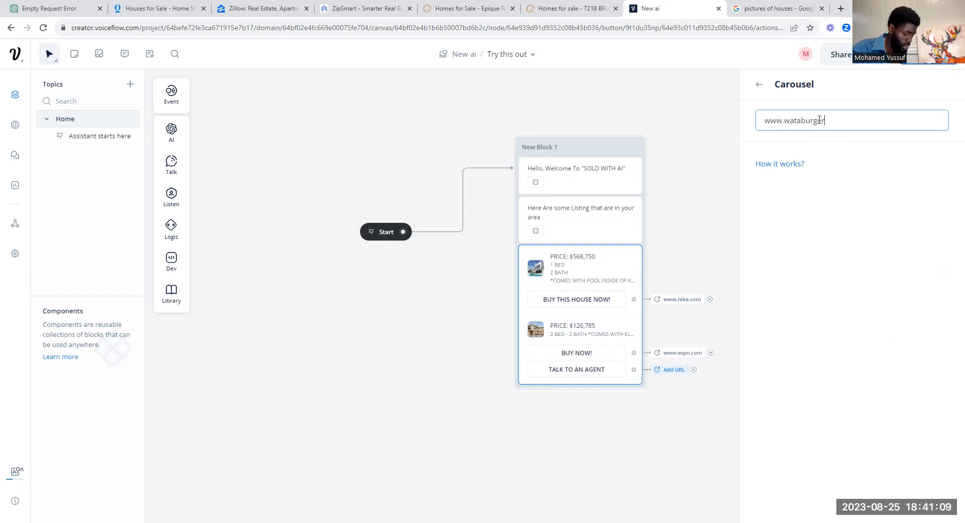
key("BackSpace")
key("BackSpace")
key("BackSpace")
key("BackSpace")
key("BackSpace")
key("BackSpace")
key("BackSpace")
key("BackSpace")
key("BackSpace")
key("BackSpace")
key("BackSpace")
key("BackSpace")
key("BackSpace")
key("BackSpace")
type("google.com")
left_click(759, 84)
Step: Restart the test chat, page to the $126,785 house and follow its TALK TO AN AGENT link
left_click(759, 85)
left_click(876, 56)
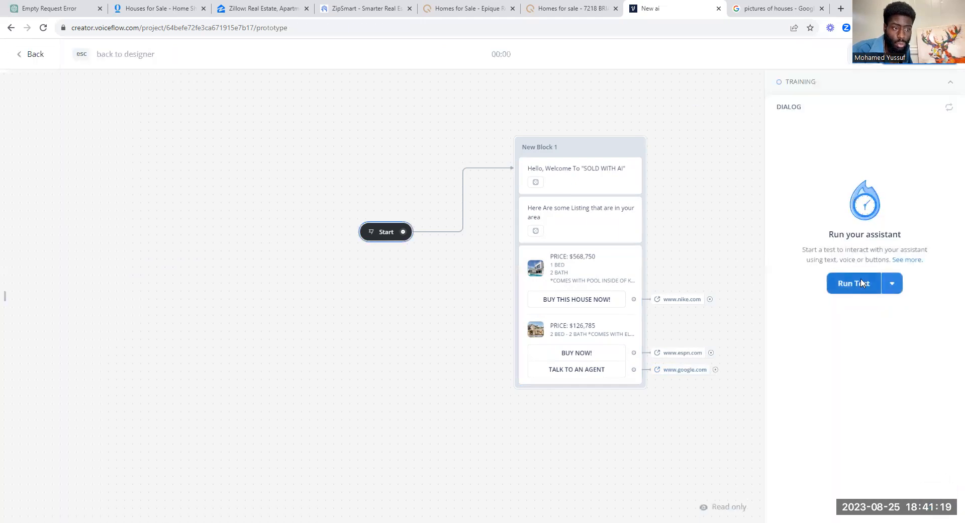
left_click(862, 283)
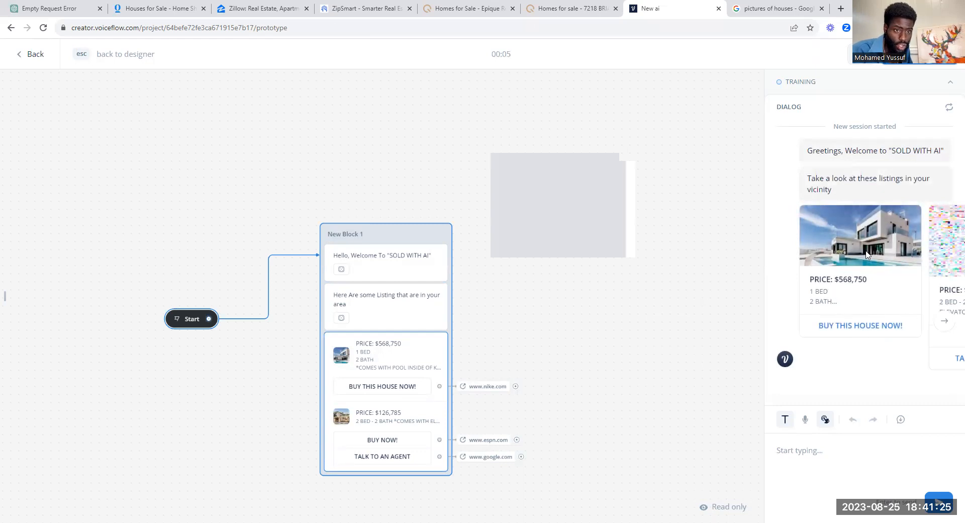
left_click(944, 321)
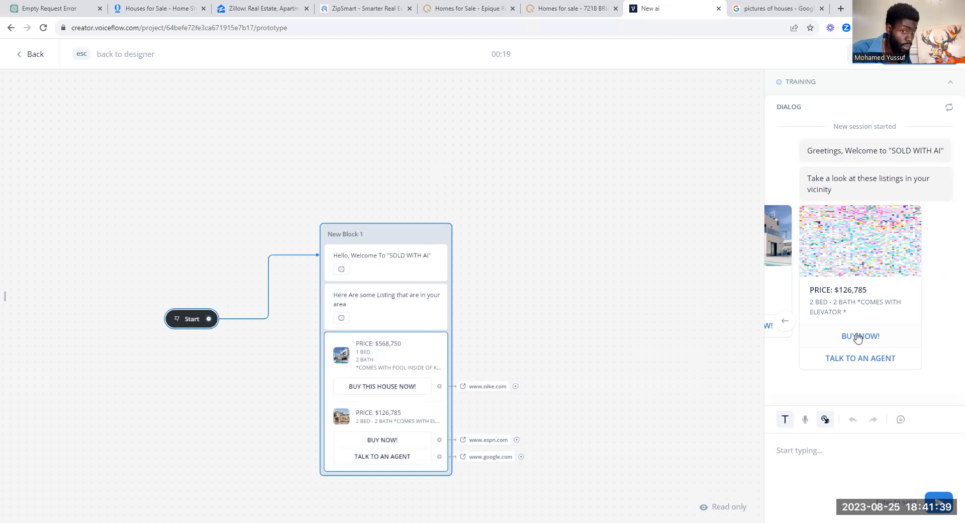
left_click(889, 360)
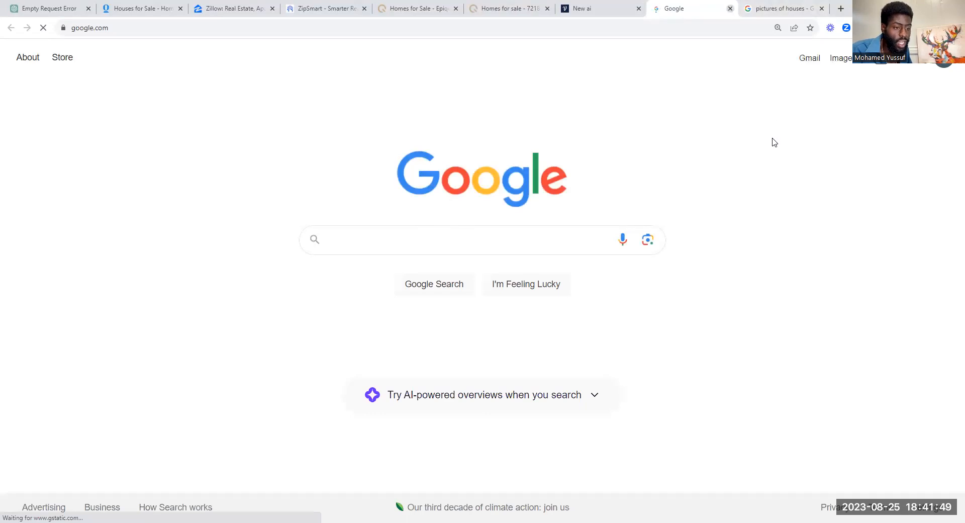
Step: Close the Google tab with Ctrl+W to return to the Voiceflow test
key("ctrl+w")
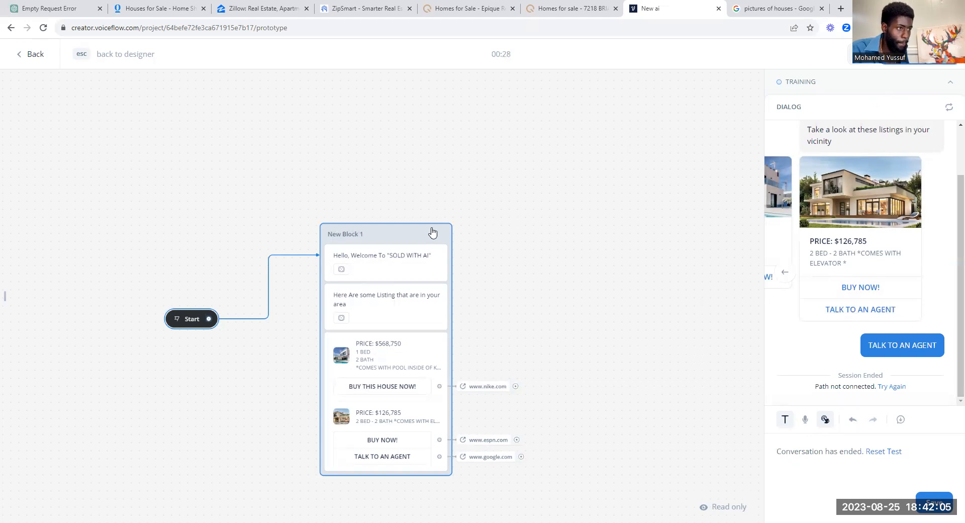
Step: Leave the prototype and place a new text block beside New Block 1
left_click_drag(560, 295, 519, 225)
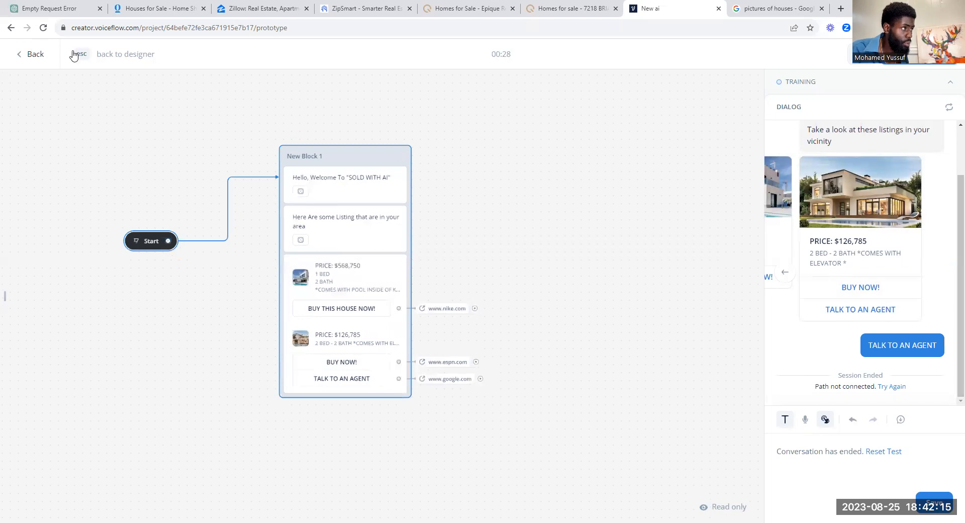
key("Escape")
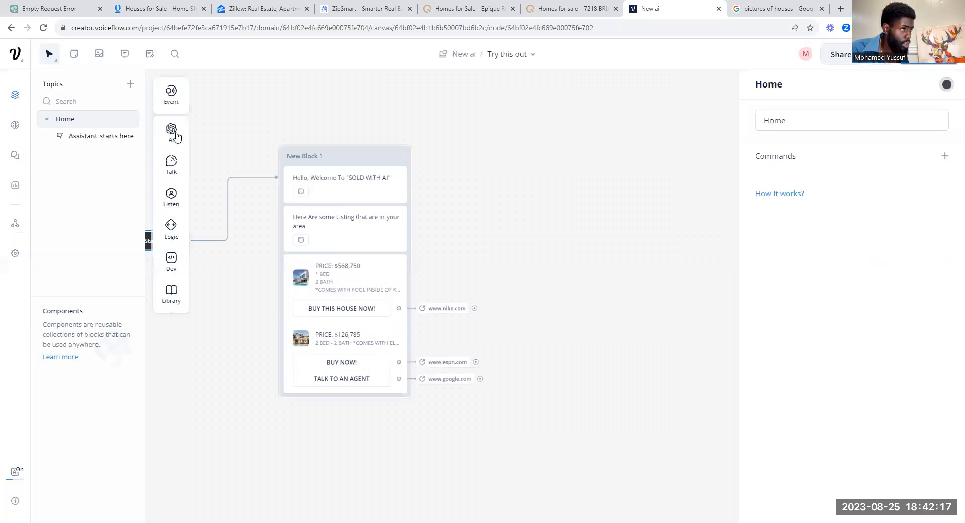
mouse_move(176, 197)
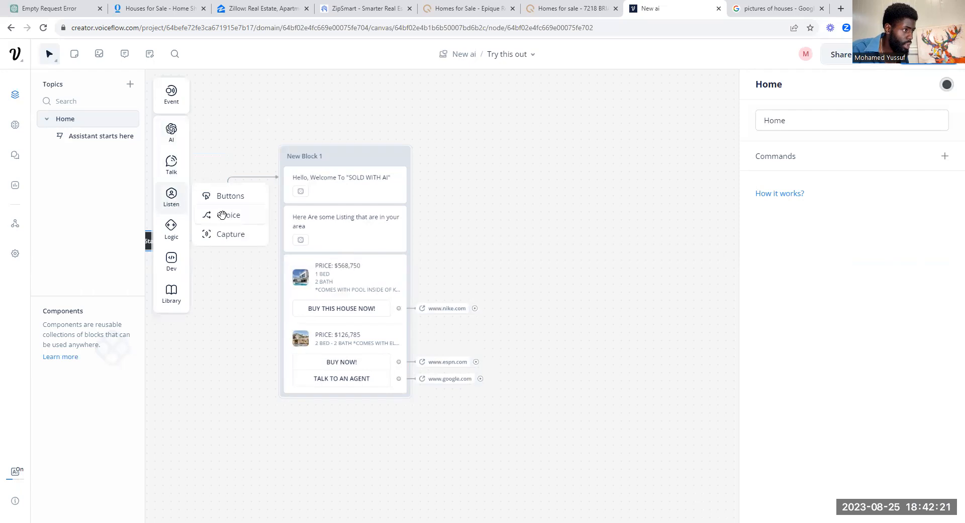
mouse_move(222, 215)
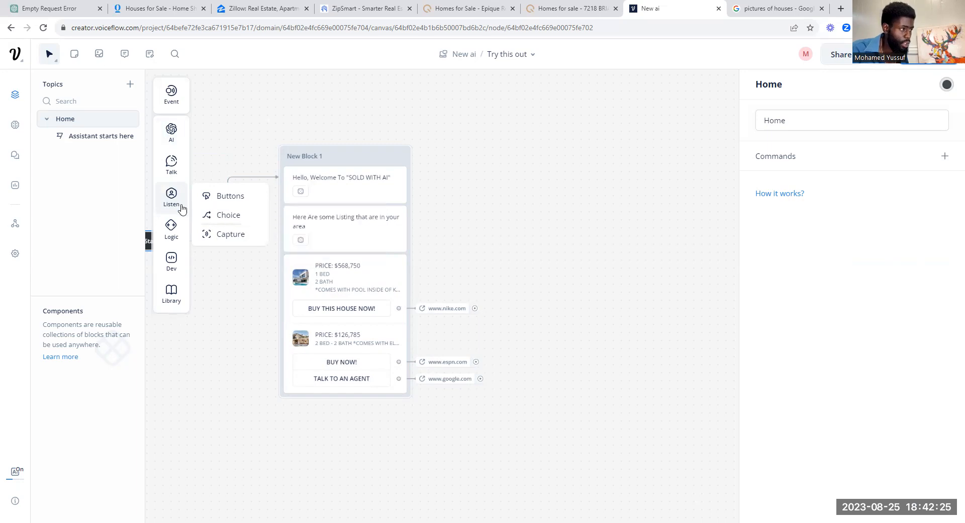
mouse_move(189, 162)
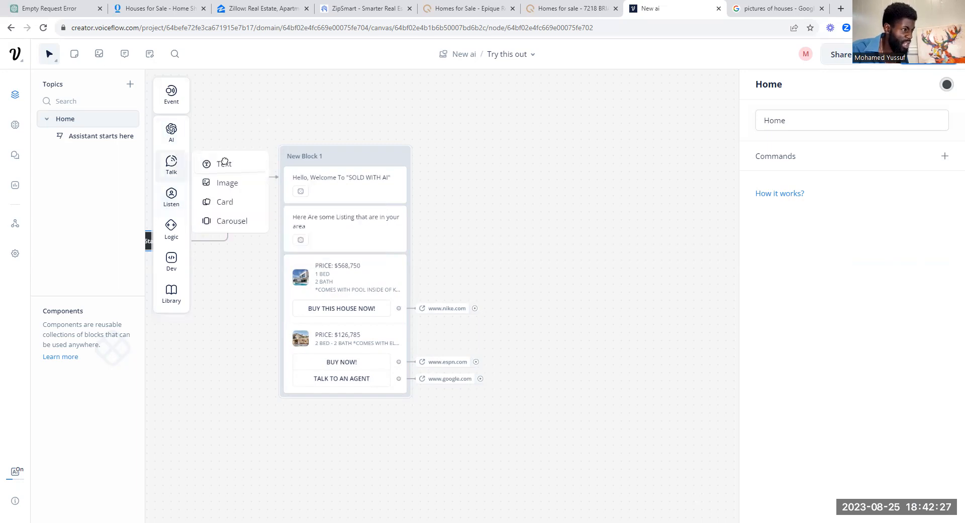
left_click_drag(571, 168, 571, 169)
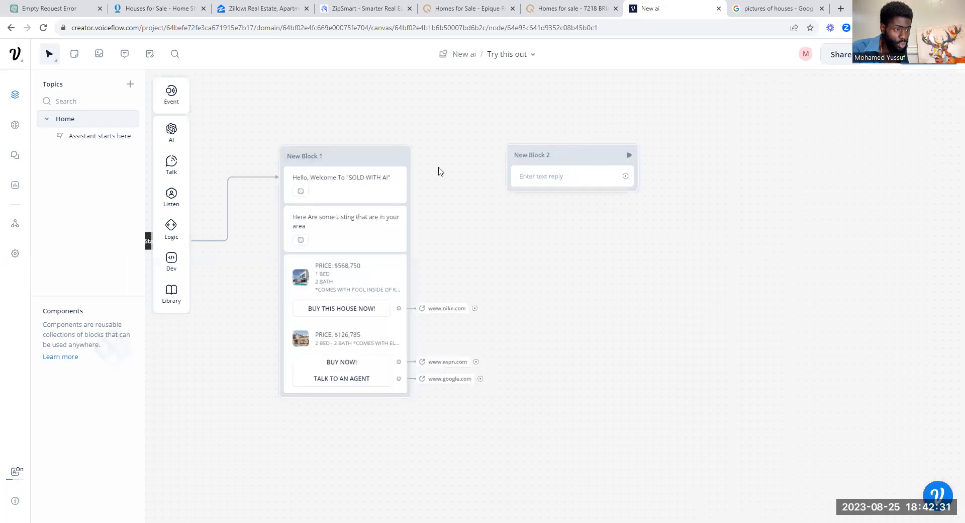
Step: Write New Block 2's reply 'HI, Welcome To "SOLD BY AI"' and generate five AI variants
left_click(543, 179)
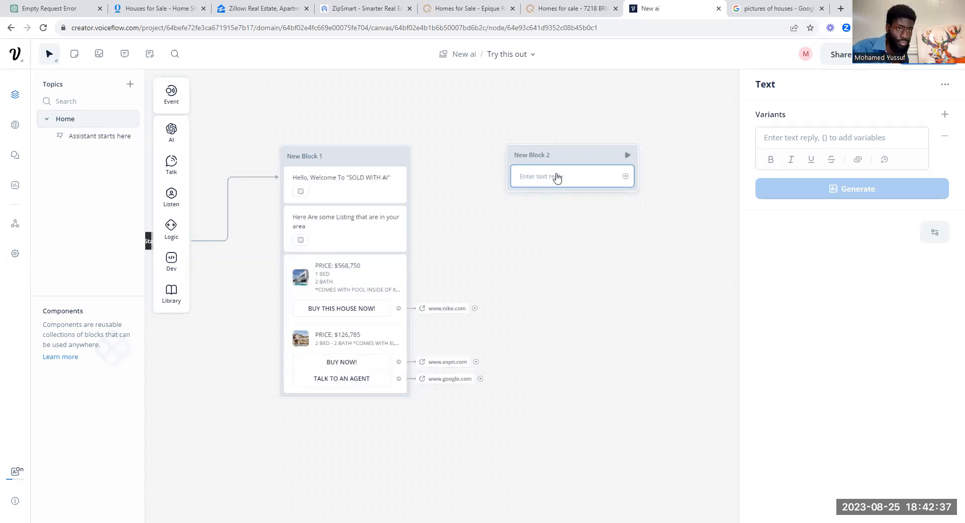
left_click(776, 139)
type("H")
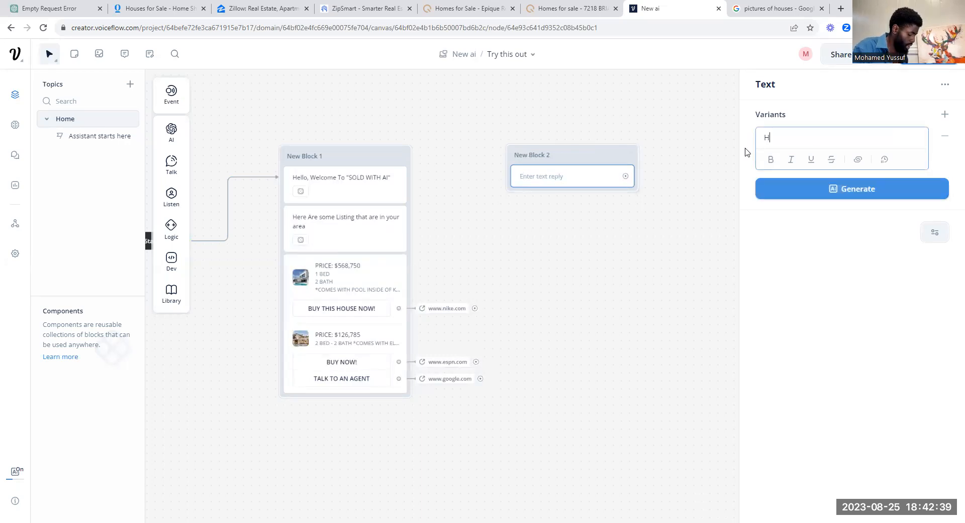
type("i, WE")
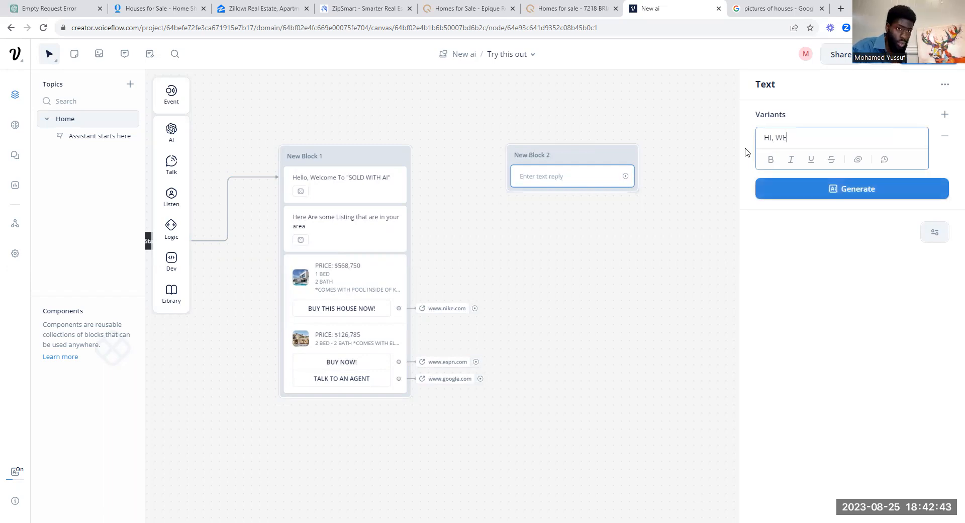
key("BackSpace")
key("BackSpace")
type("Wec")
key("BackSpace")
type("lcoem")
key("BackSpace")
key("BackSpace")
type("me ")
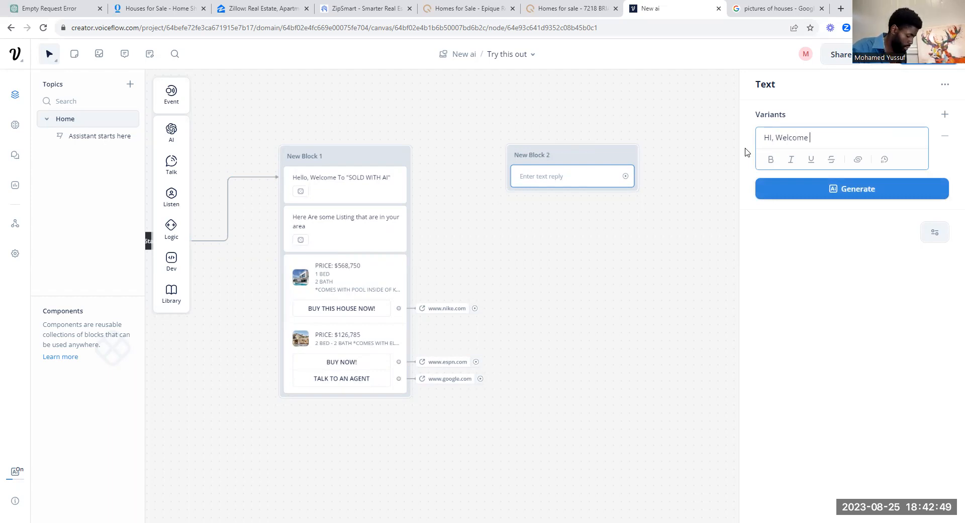
type("To \"SO")
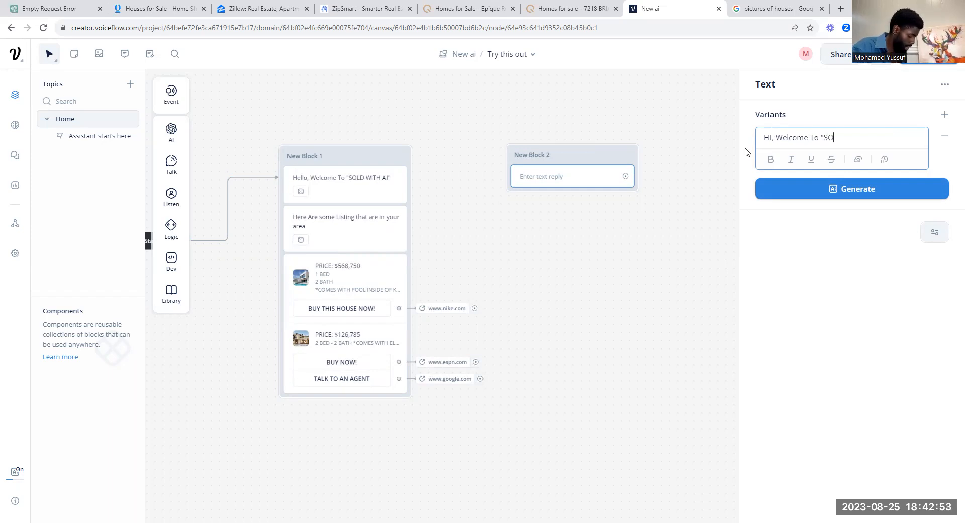
type("LD BY AI\"")
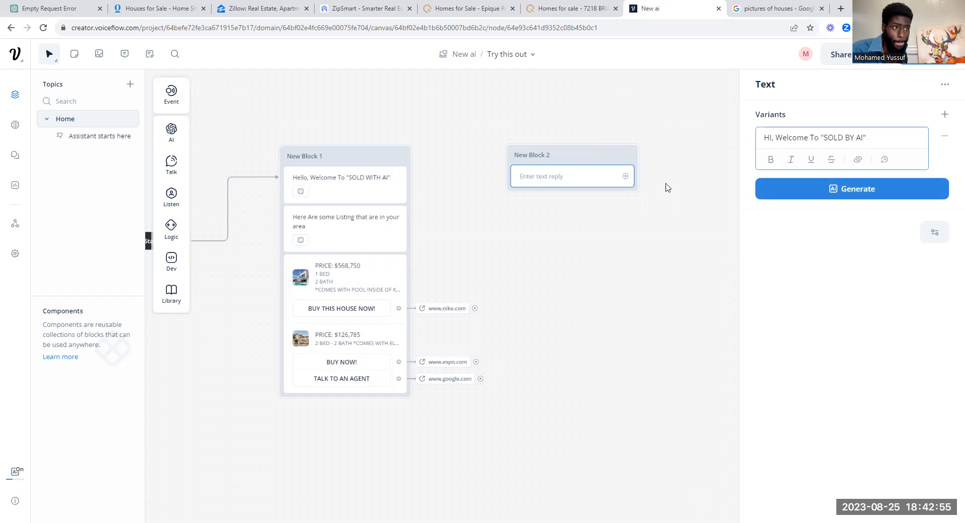
left_click(816, 190)
left_click(821, 251)
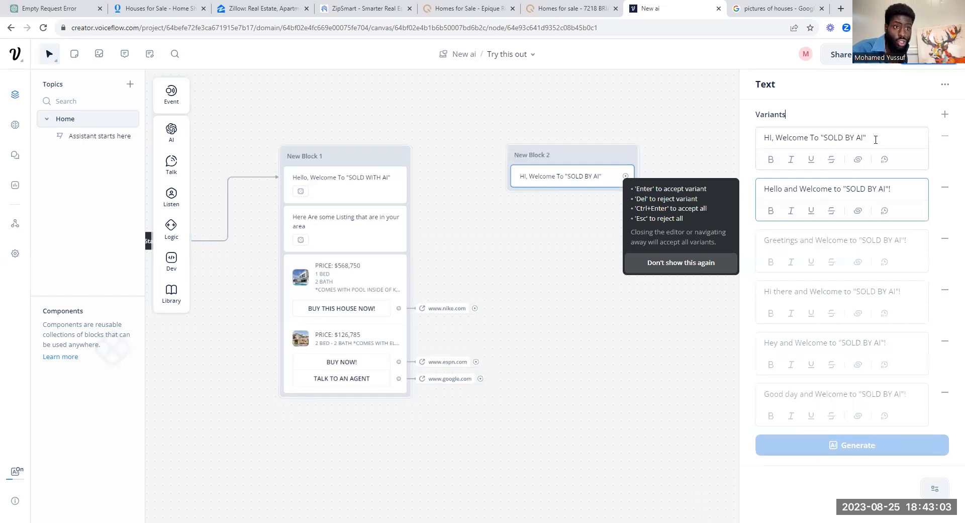
Step: Accept all generated greeting variants and reselect New Block 2's text step
left_click(945, 85)
left_click(920, 99)
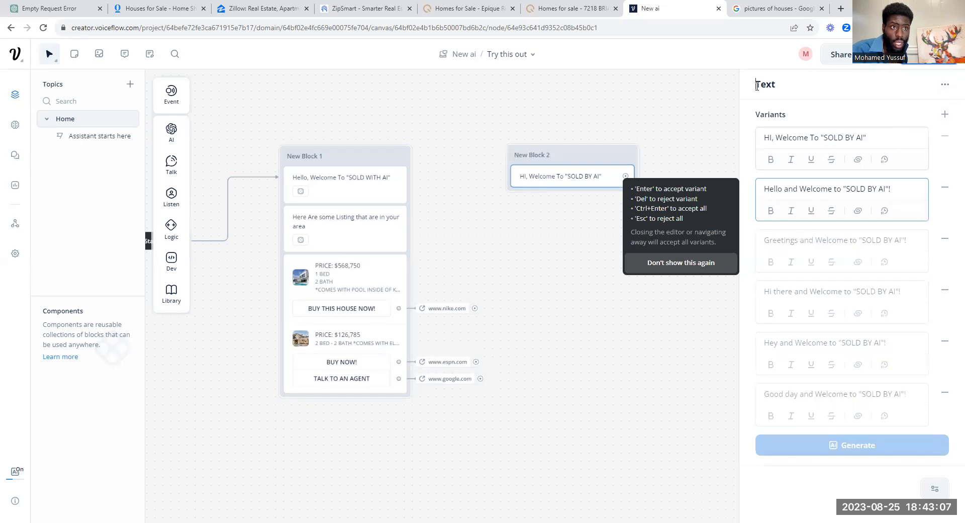
left_click(693, 155)
left_click(574, 182)
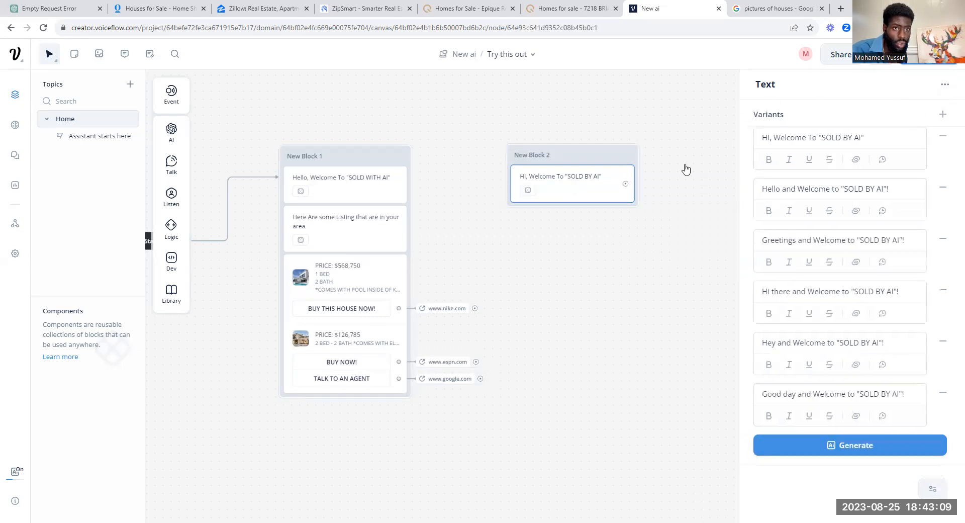
Step: Add a second greeting line 'BEFORE WE GET STARTED WHAT IS YOUR ZIPCODE?'
triple_click(867, 135)
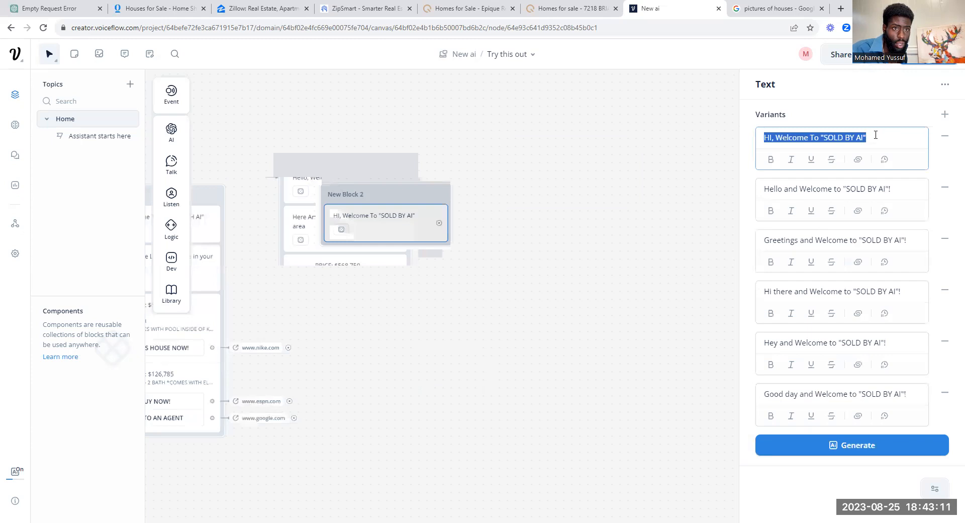
left_click(875, 134)
key("Return")
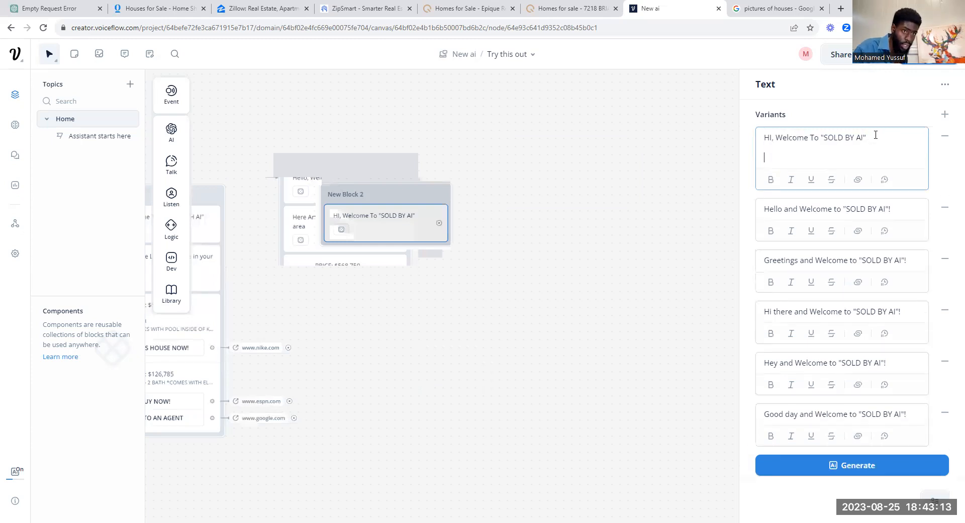
type("P")
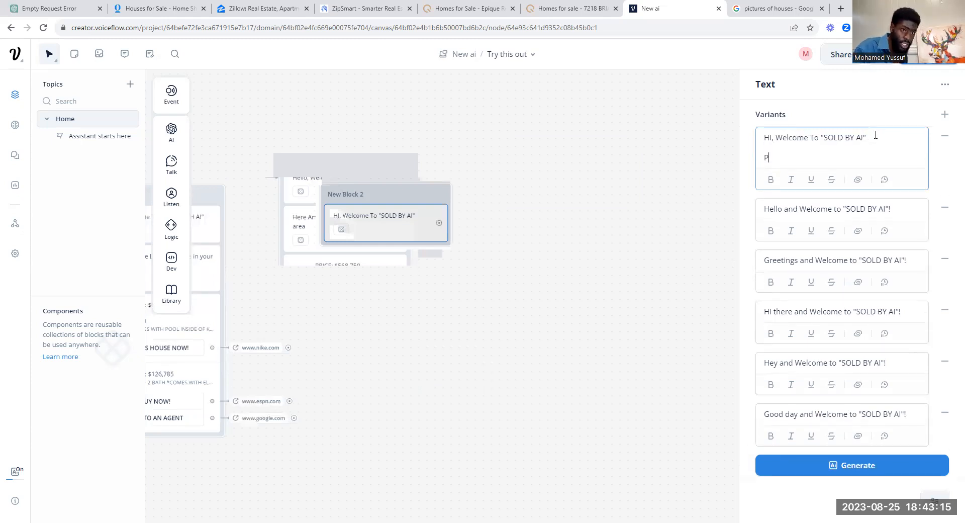
type("lea")
key("BackSpace")
key("BackSpace")
key("BackSpace")
key("BackSpace")
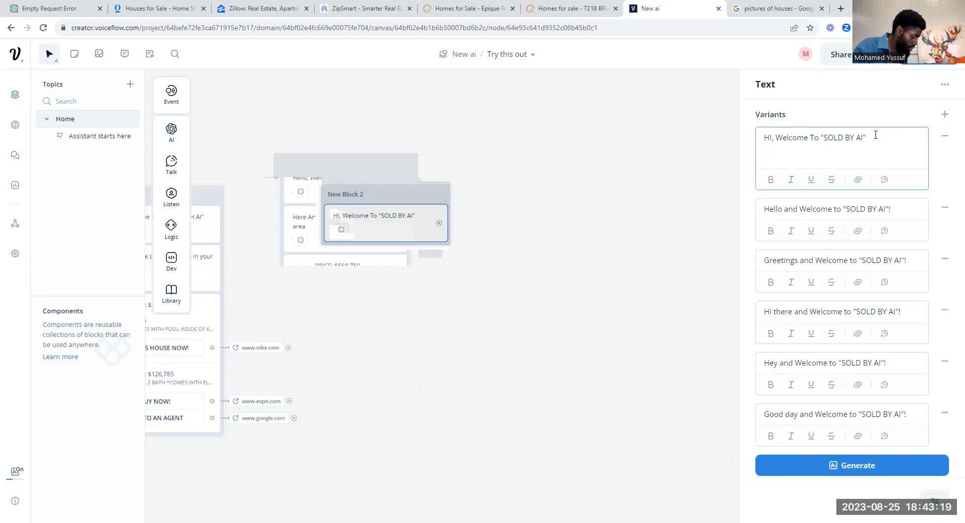
type("BE")
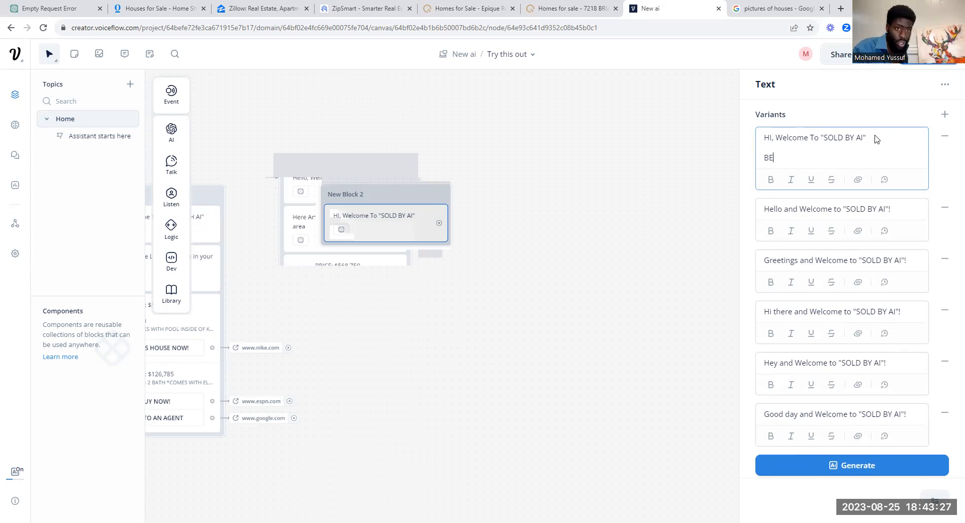
type("FORE WE GET STARTED WHAT IS YOUR ZI")
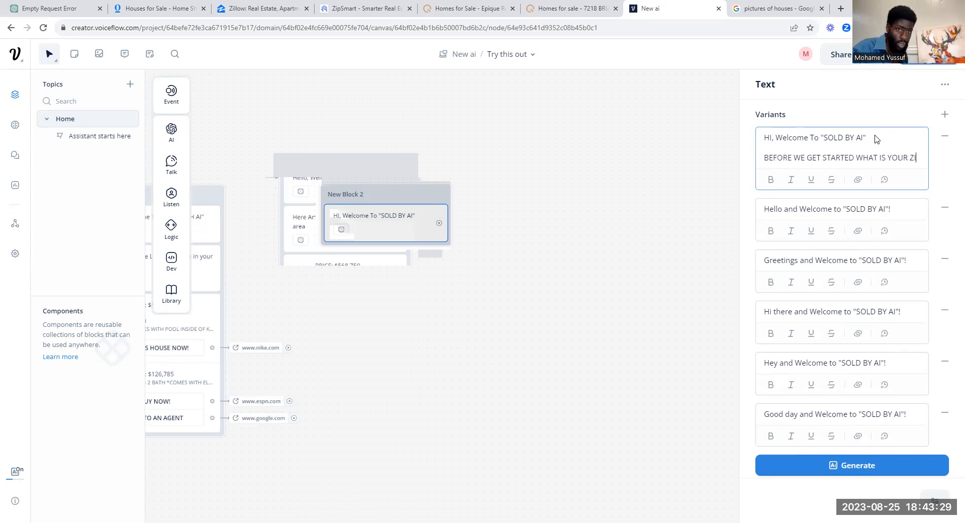
type("PCODE")
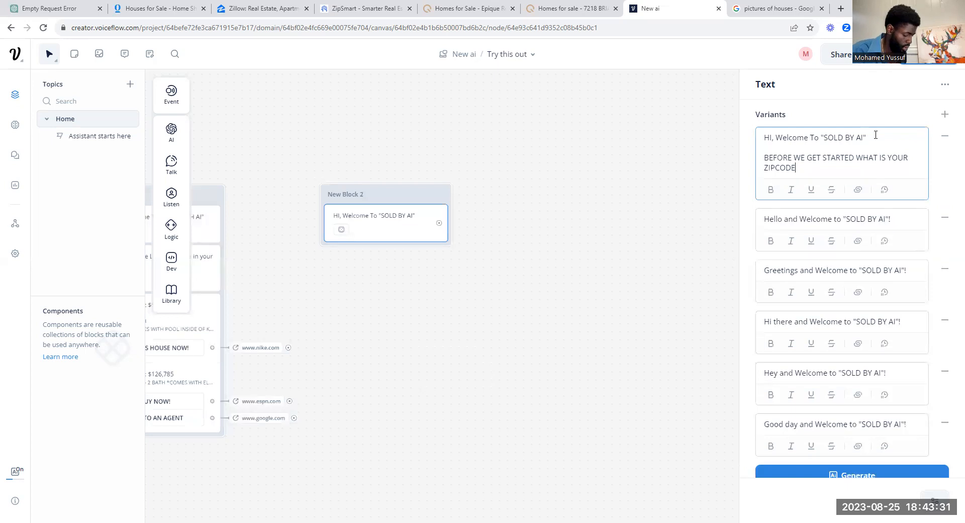
type("?")
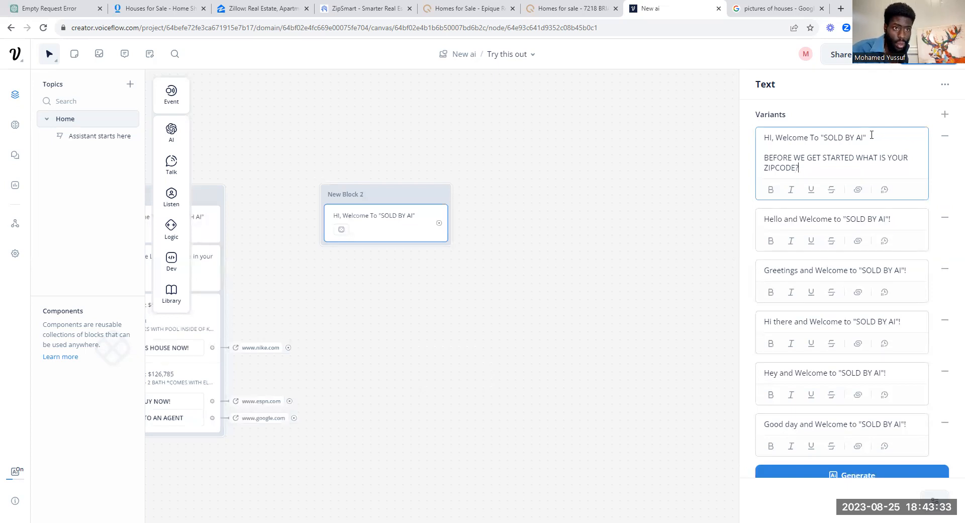
left_click_drag(765, 158, 814, 166)
Step: Change the second line to 'DO YOU WANT TO SELL A HOUSE?' and delete the five old greeting variants
key("BackSpace")
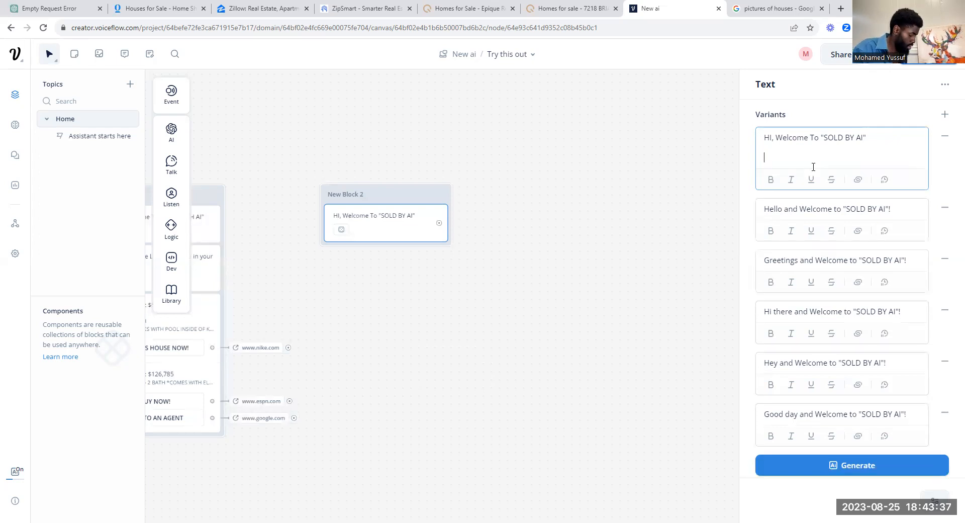
type("DO")
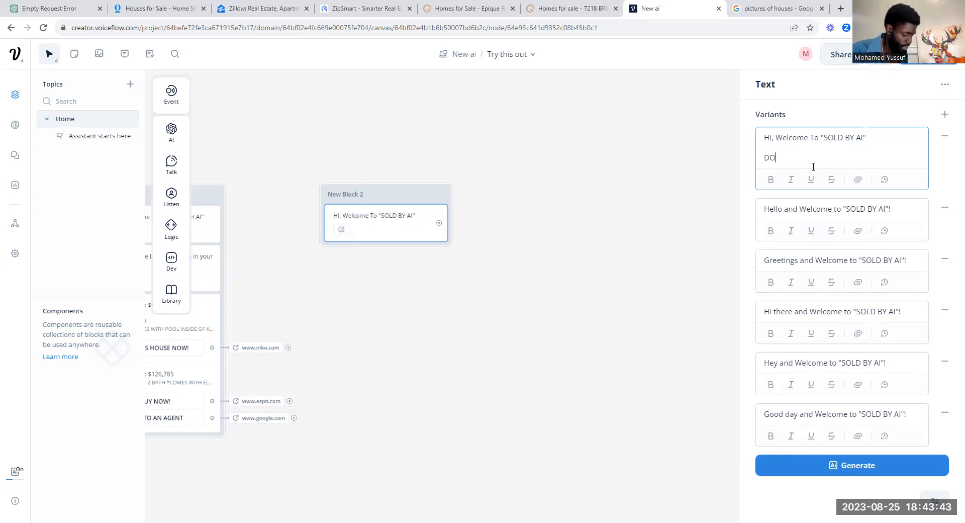
type(" YOU WANT TO SELL A HOUSE?")
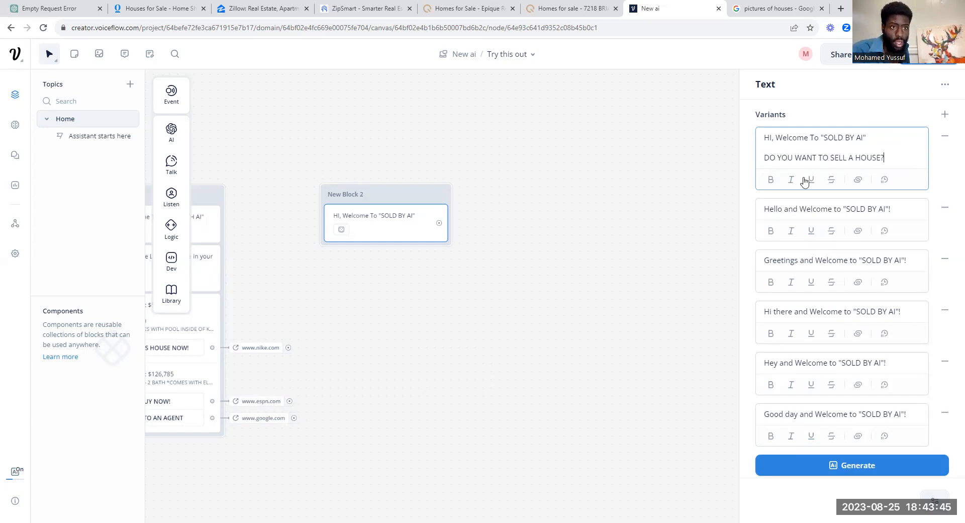
left_click(945, 208)
left_click(945, 207)
left_click(945, 208)
left_click(945, 209)
left_click(945, 208)
left_click(945, 209)
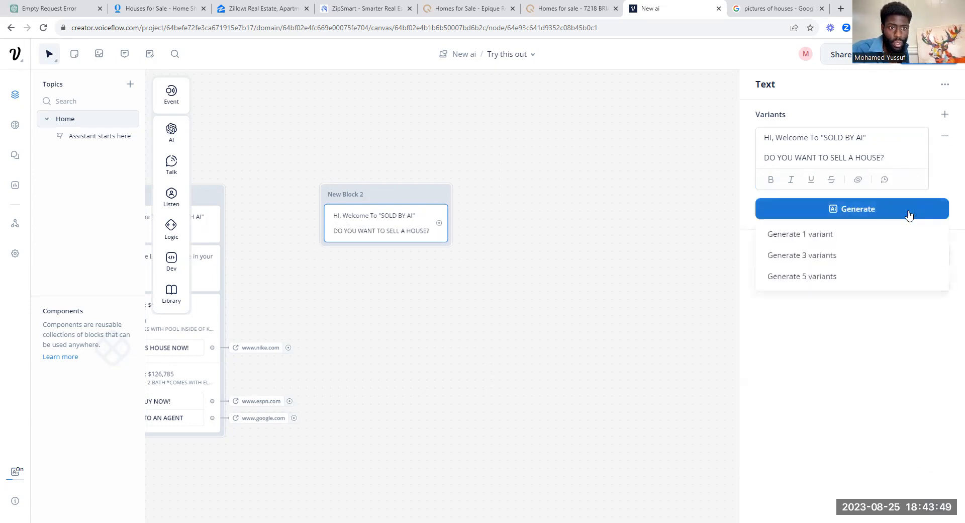
Step: Generate five variants of the selling question, accept them, and test from New Block 2
left_click(876, 278)
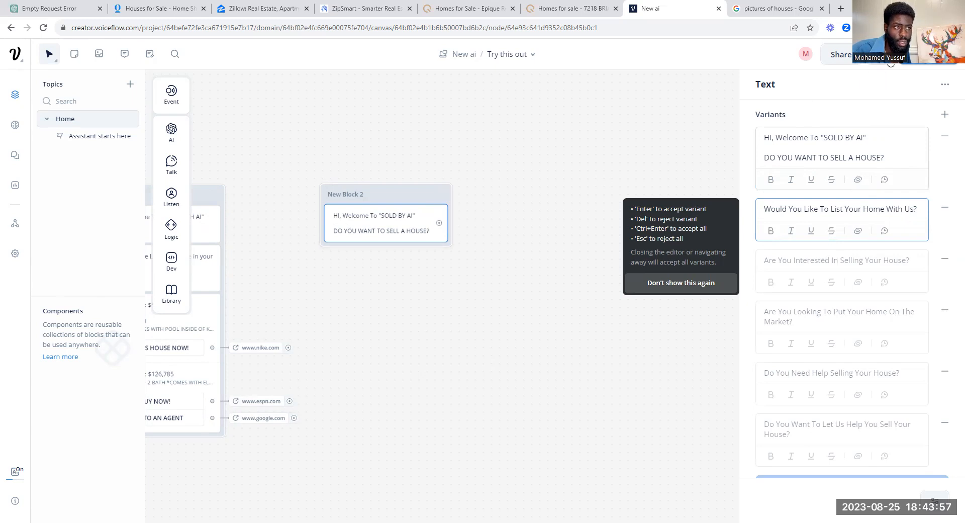
left_click(545, 221)
left_click(443, 198)
left_click(443, 198)
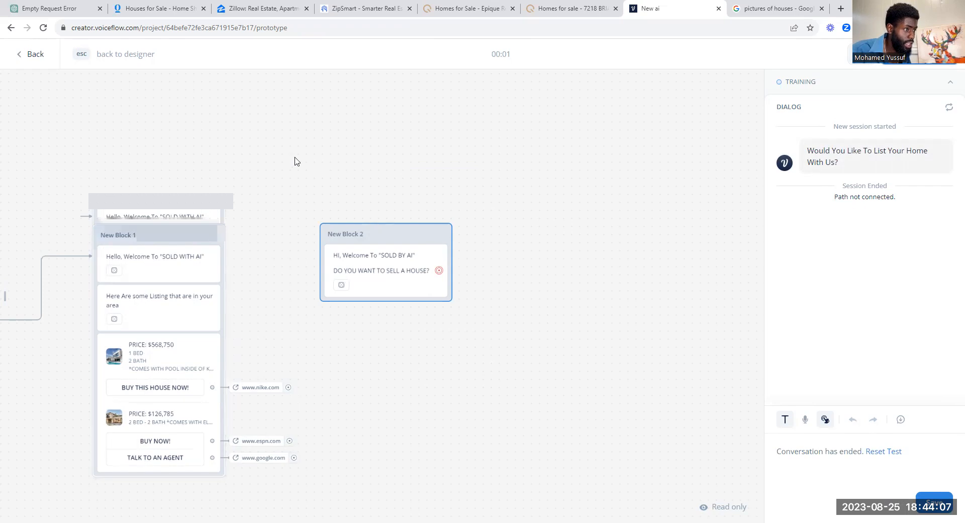
Step: Exit the prototype test and return to New Block 2 on the designer canvas
scroll(296, 161, "down", 1)
key("Escape")
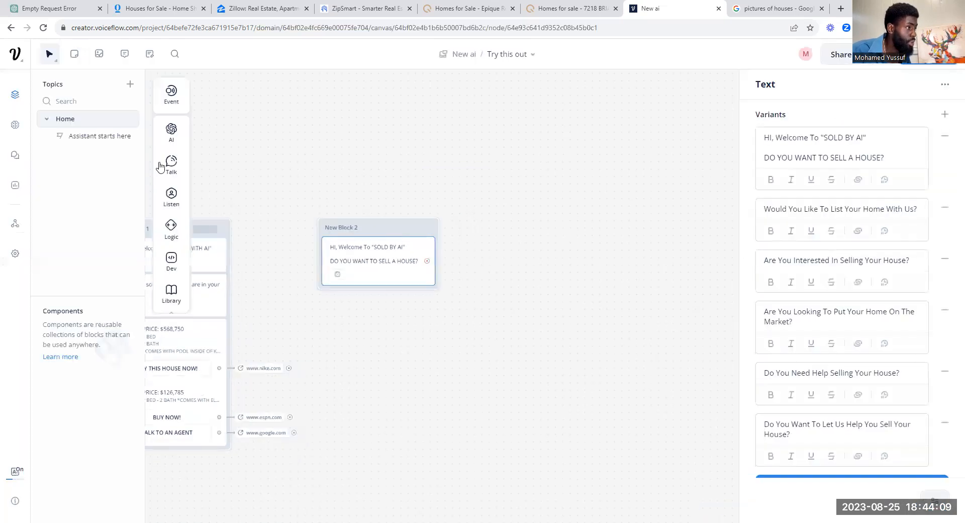
mouse_move(176, 206)
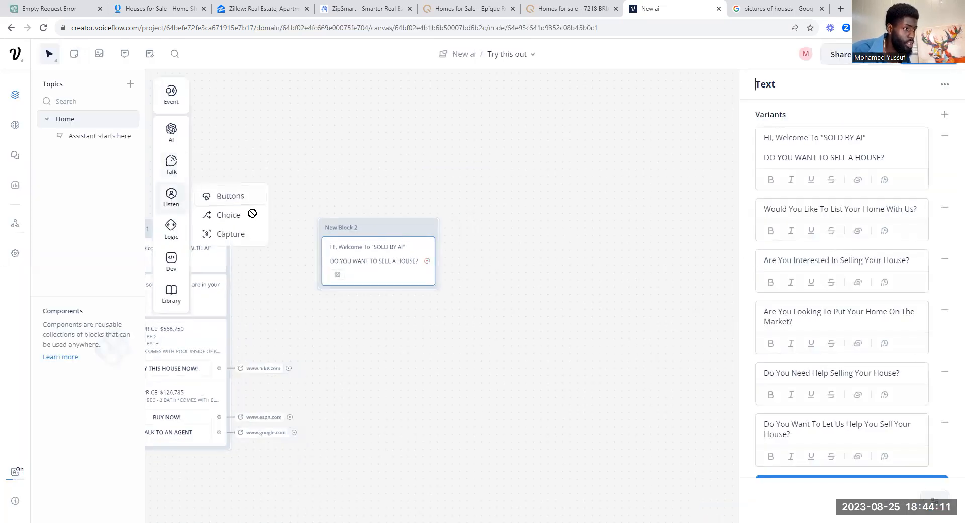
Step: Add a buttons step under New Block 2 with Button 1 labelled 'YES, I WANT TO SELL MY HOUSE'
left_click_drag(374, 297, 375, 297)
left_click(878, 138)
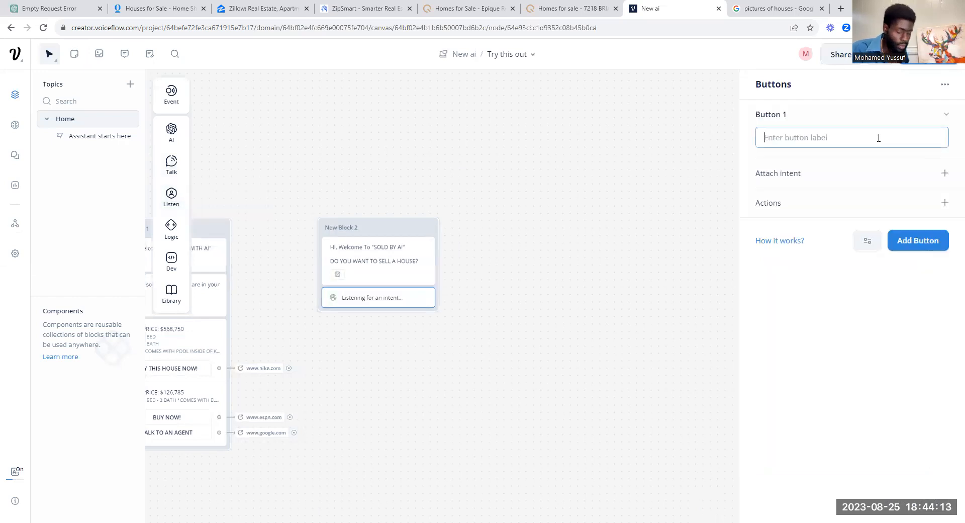
type("YE")
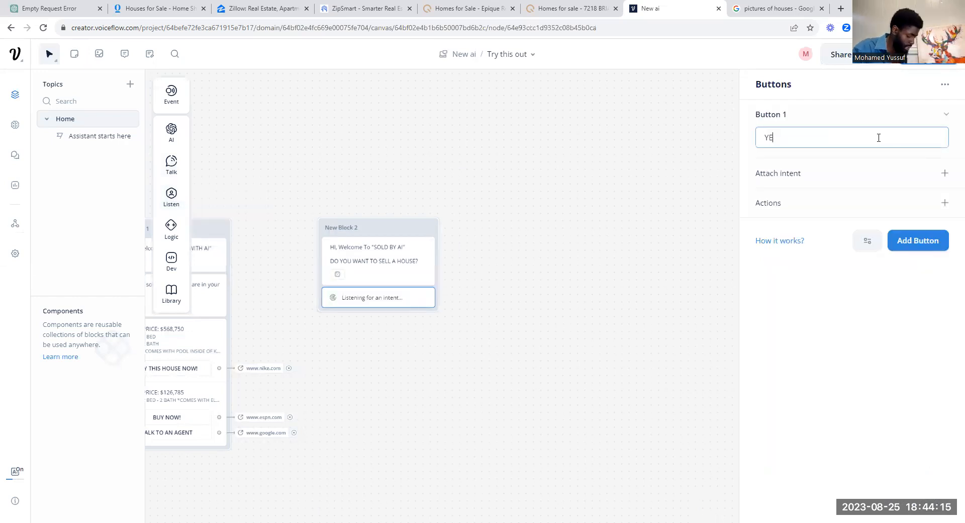
type("S< IWANT T")
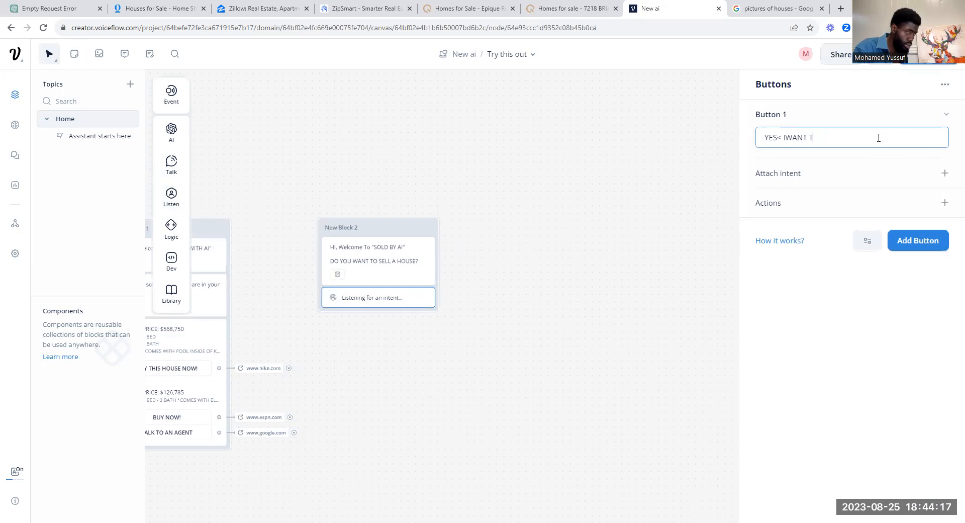
type("O")
key("BackSpace")
key("BackSpace")
key("BackSpace")
key("BackSpace")
key("BackSpace")
key("BackSpace")
key("BackSpace")
key("BackSpace")
key("BackSpace")
key("BackSpace")
key("BackSpace")
key("BackSpace")
type("S ")
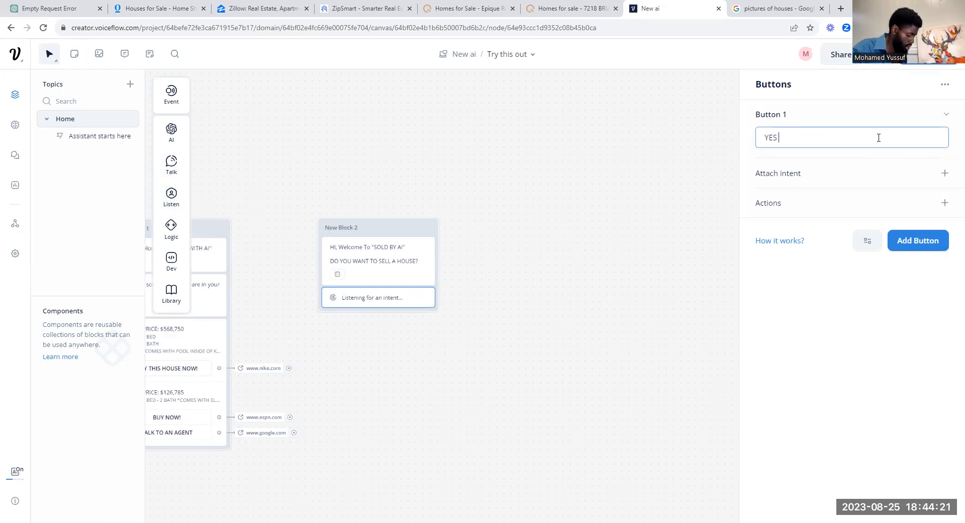
type(" I WANT TPO")
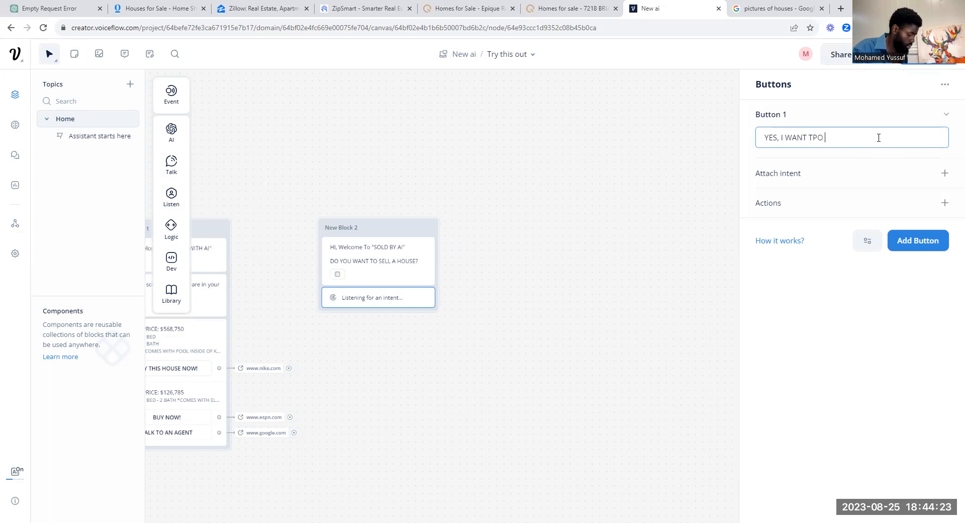
key("BackSpace")
key("BackSpace")
key("BackSpace")
type("O SELL MY HOUSE")
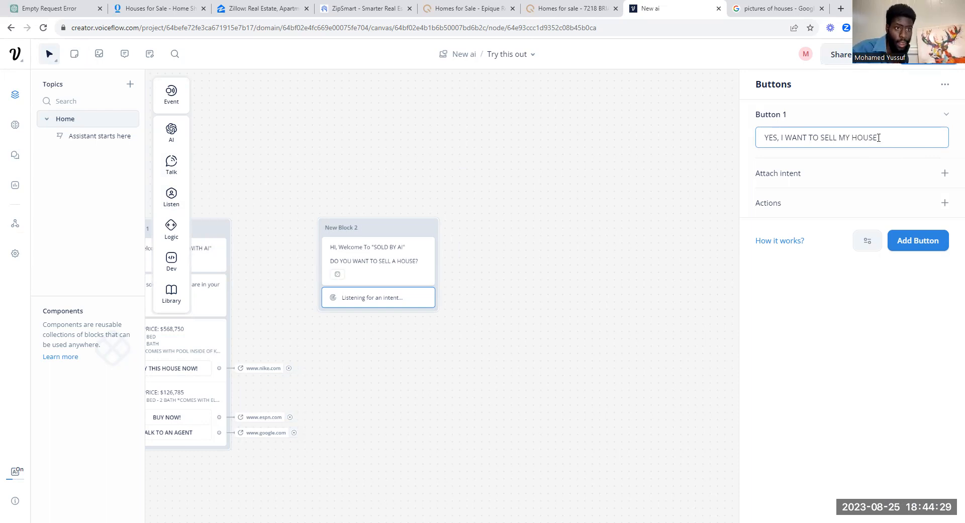
Step: Attach an intent to that button, choosing Create New Intent
left_click(945, 174)
left_click(856, 199)
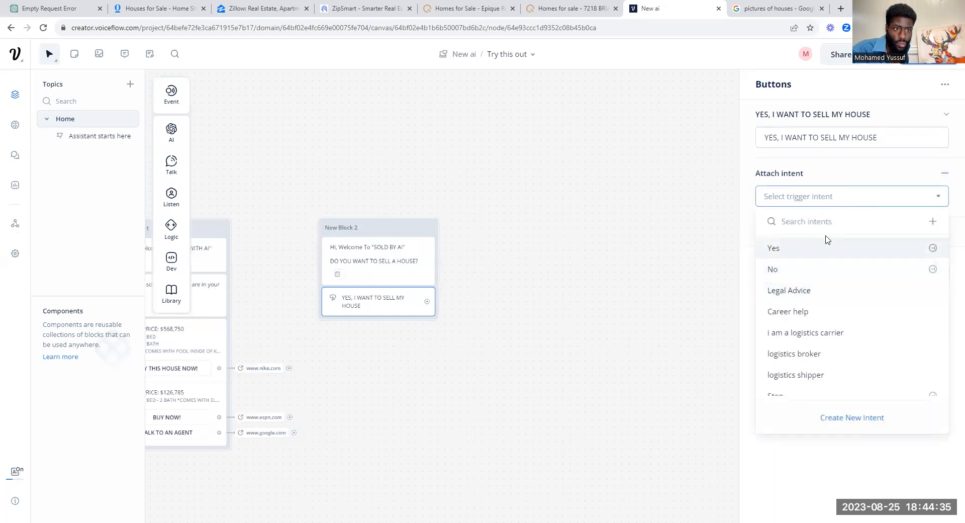
left_click(837, 418)
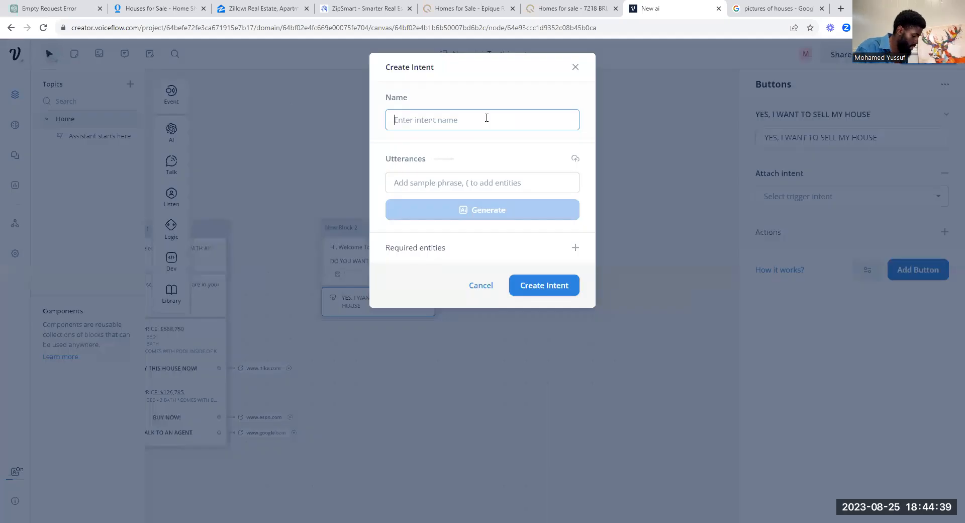
Step: Create the 'I want to sell my house' intent with 20 generated sample utterances
type("I wan")
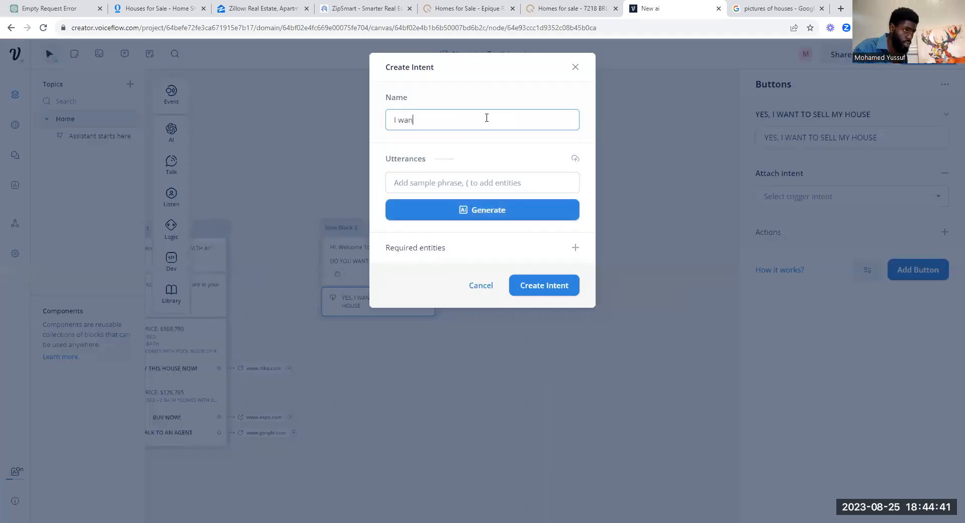
type("t to sell me ")
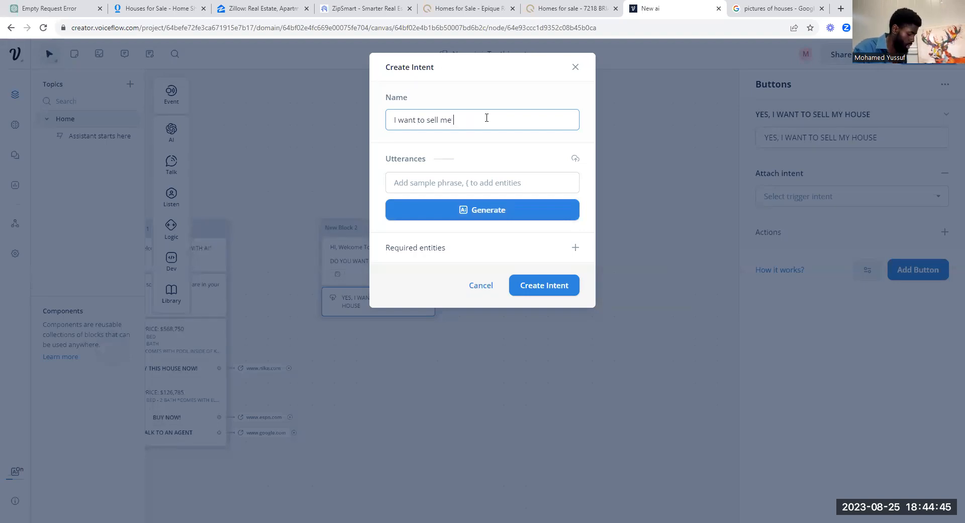
key("BackSpace")
key("BackSpace")
type("y house")
left_click(531, 182)
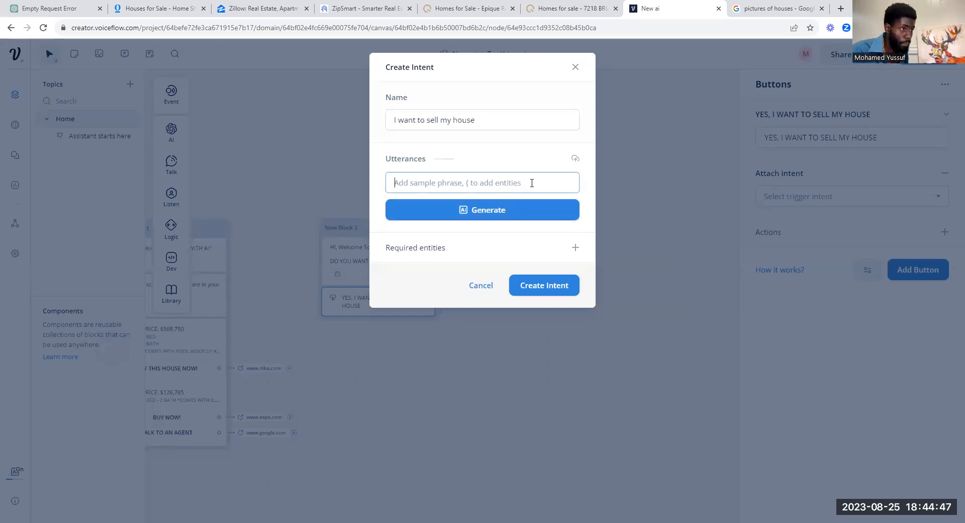
left_click(519, 215)
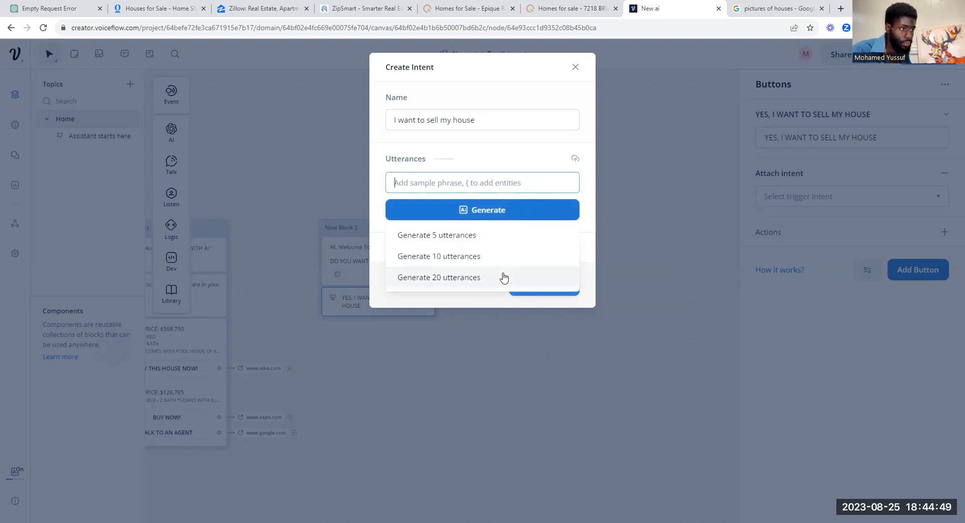
left_click(502, 276)
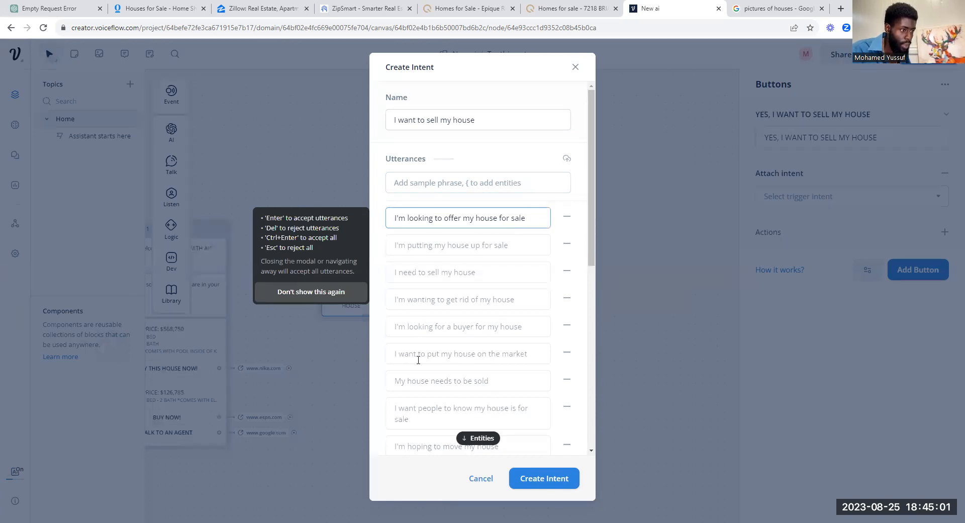
left_click(540, 485)
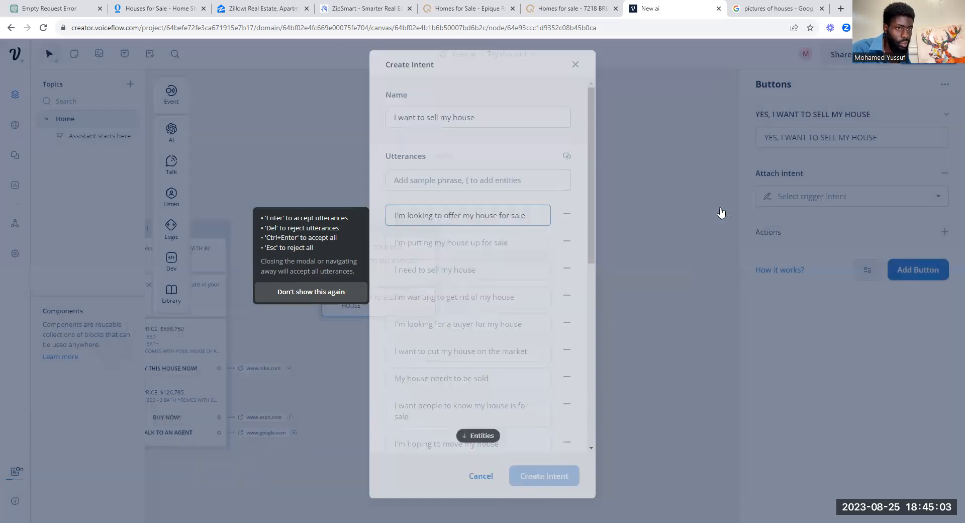
left_click(941, 234)
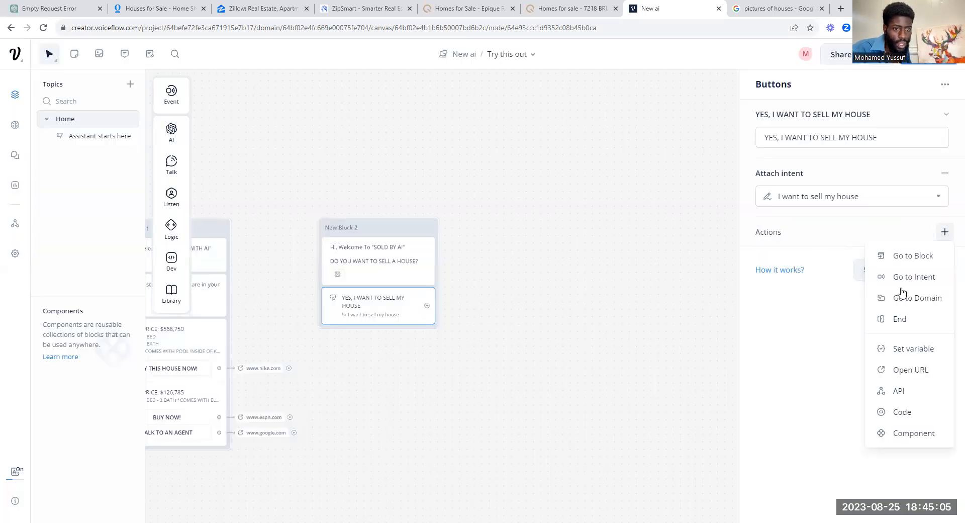
left_click(921, 371)
left_click(800, 123)
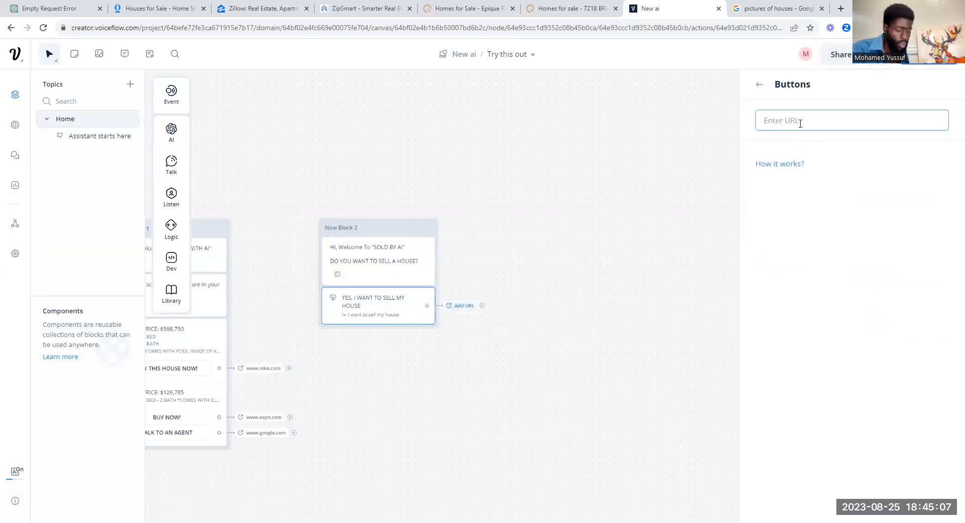
type("ww")
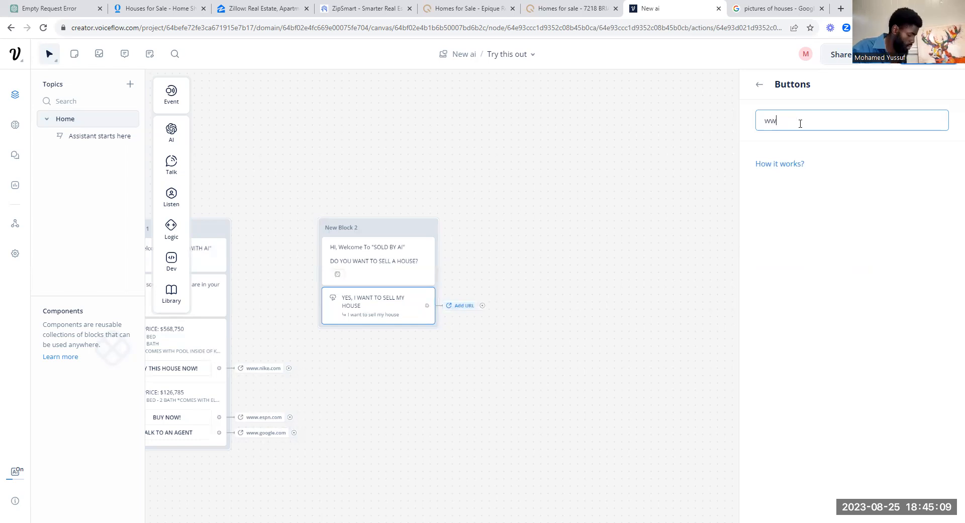
type("w.google")
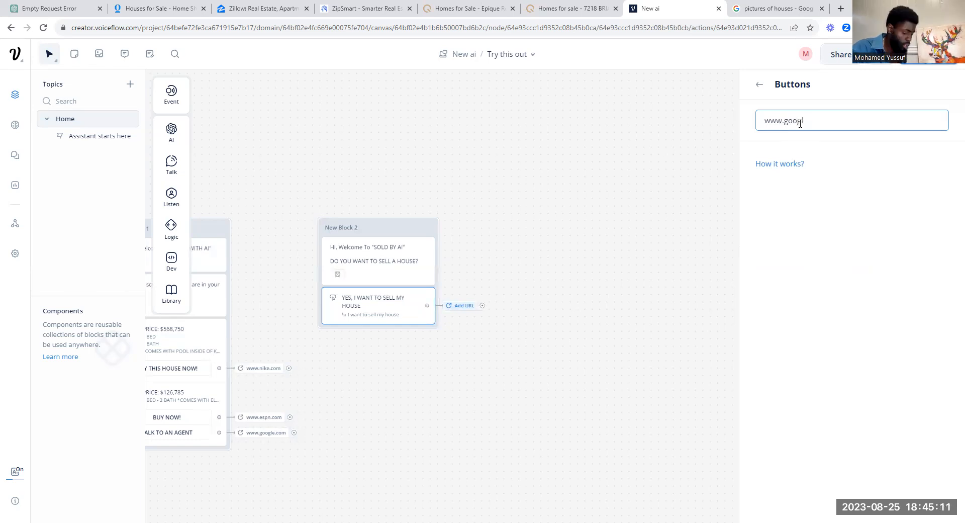
type(".com")
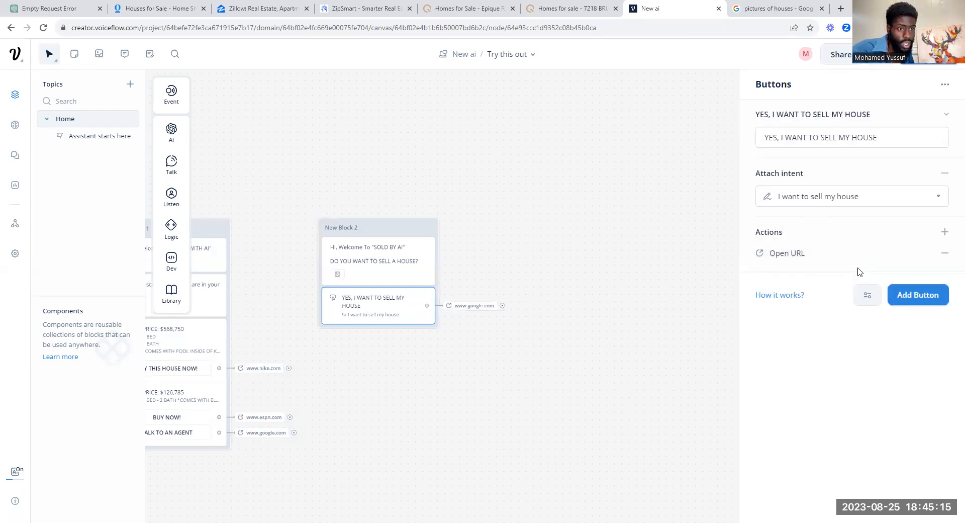
left_click(929, 301)
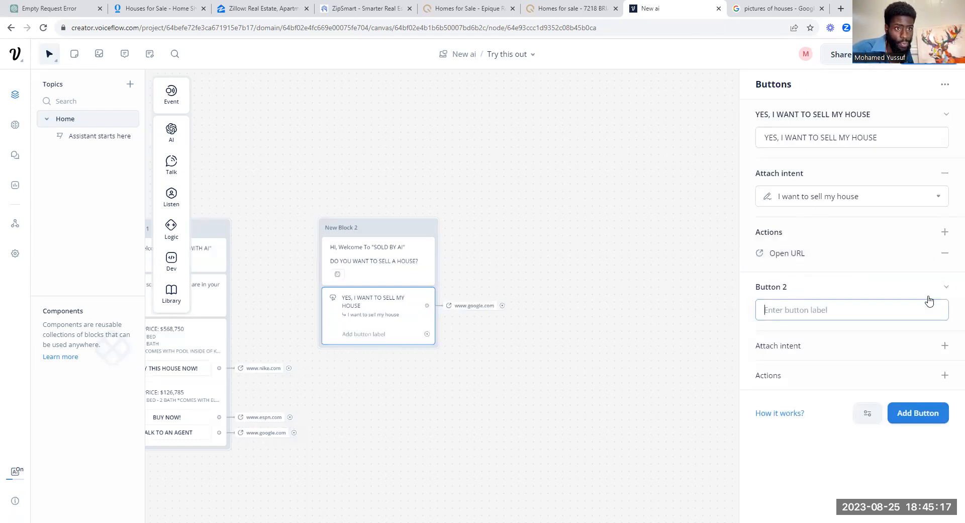
Step: Label the second button 'NO, I WANT TO TALK TO AN AGENT' and attach the 'I want to sell my house' intent
type("NO, I WAN")
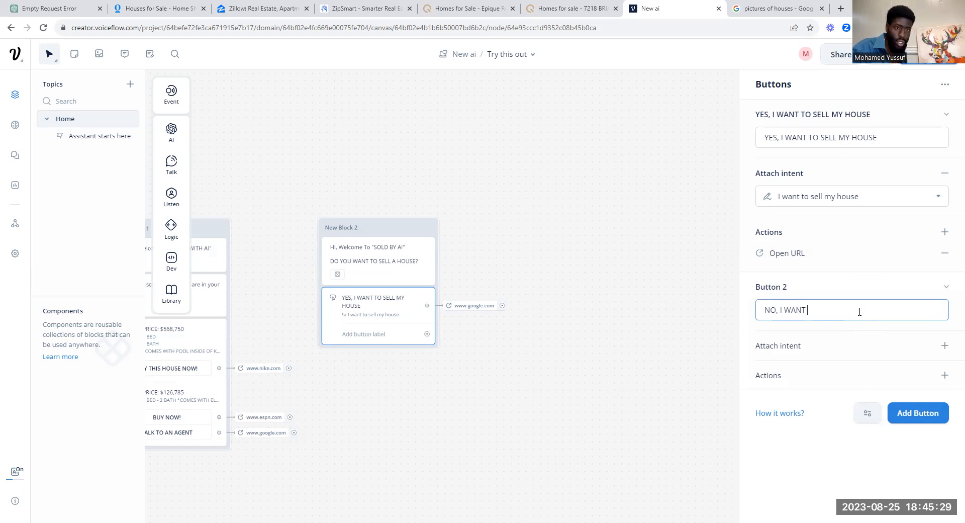
type("TO TALK TO AN AGENT")
left_click(945, 346)
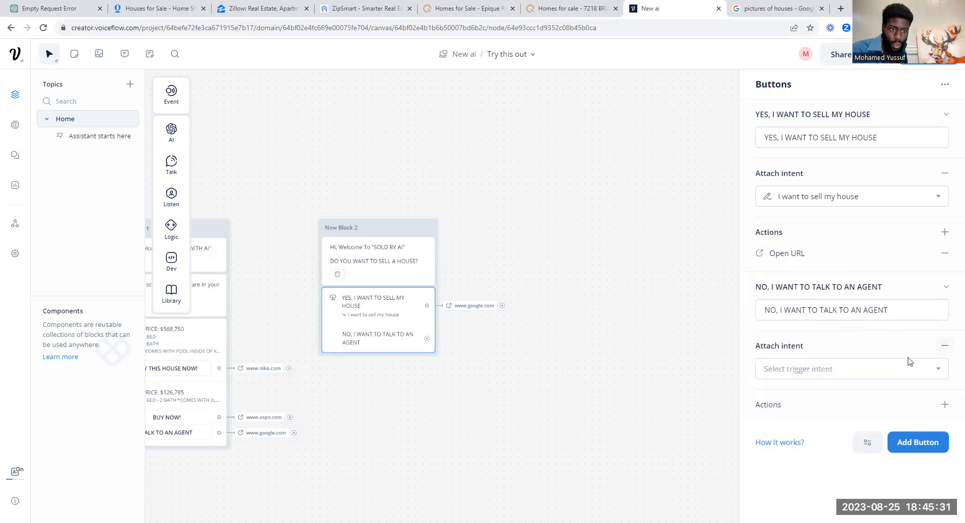
left_click(909, 368)
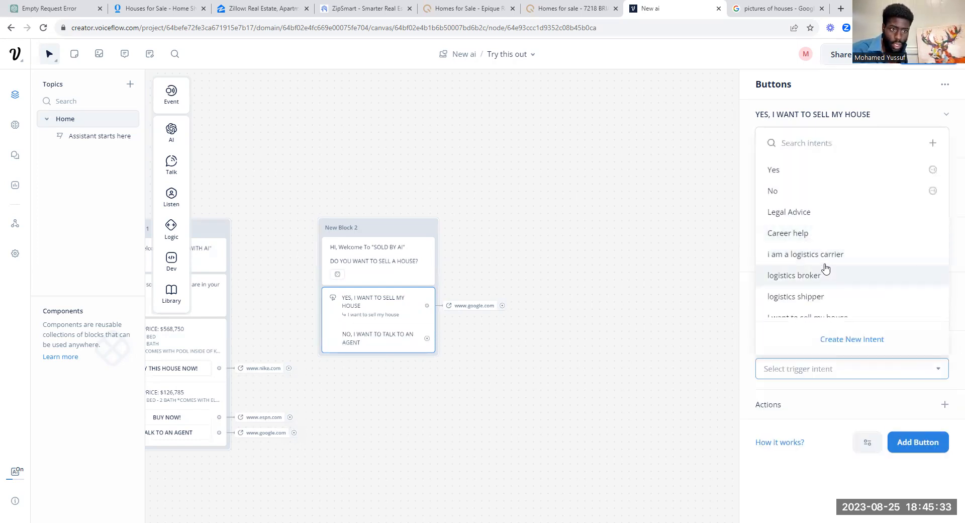
scroll(849, 268, "down", 2)
left_click(821, 218)
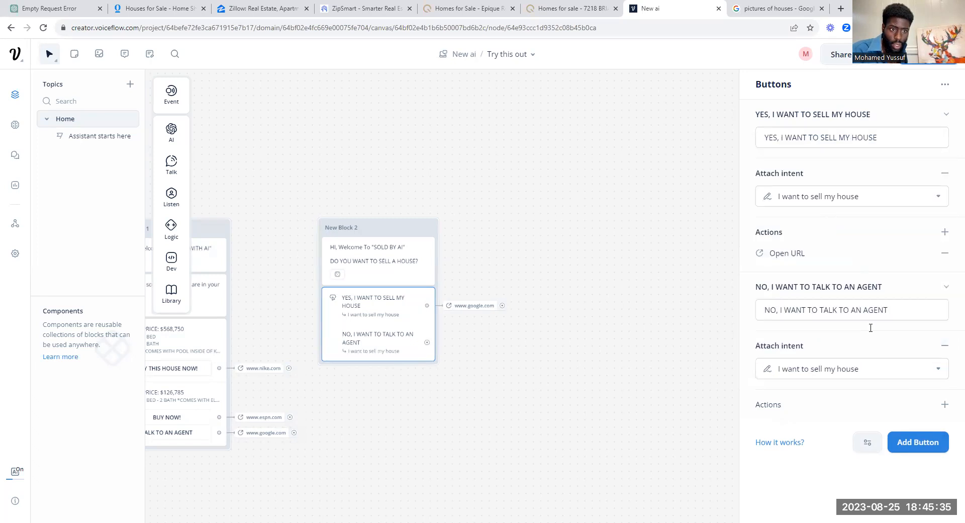
left_click(945, 404)
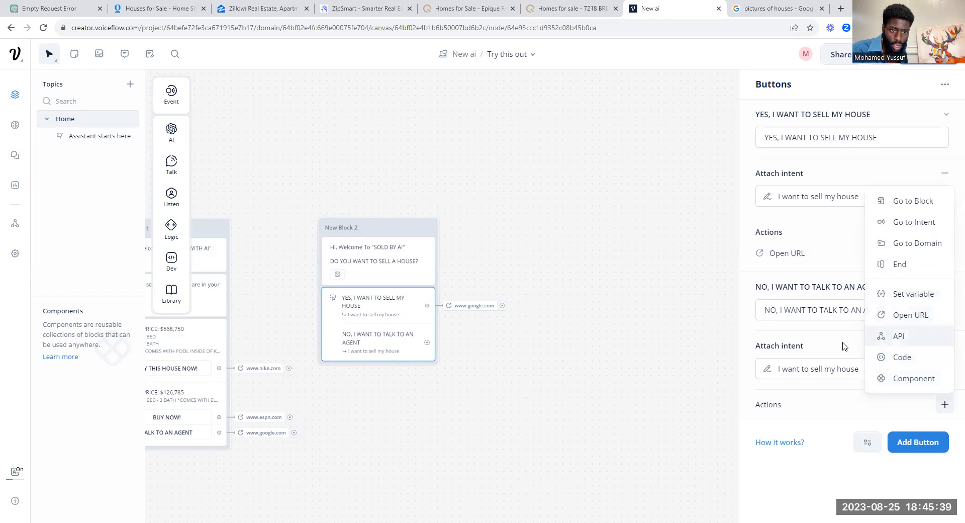
left_click(910, 316)
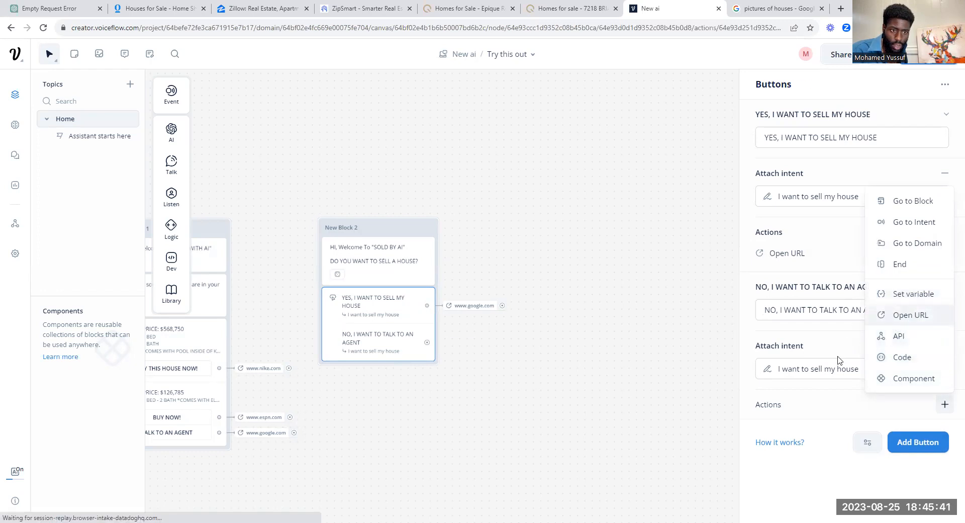
type("www.")
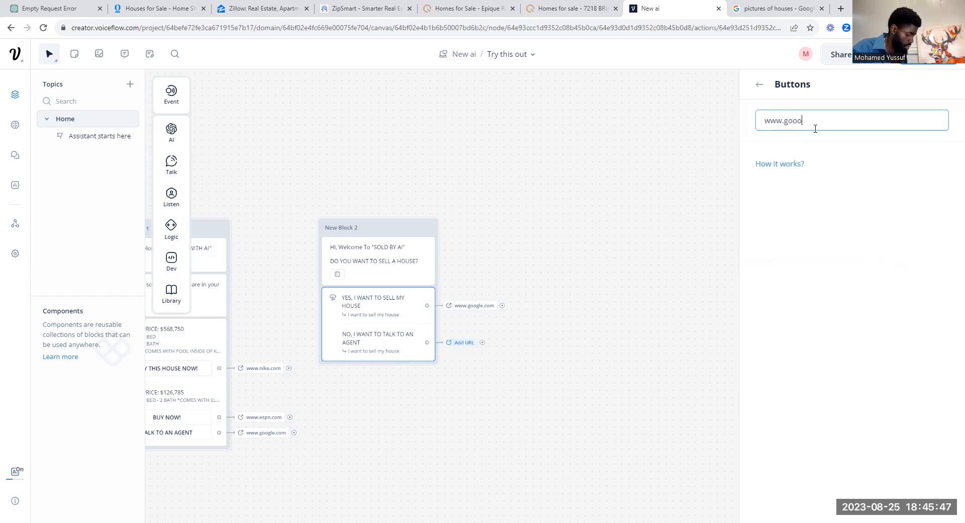
type("googl.com")
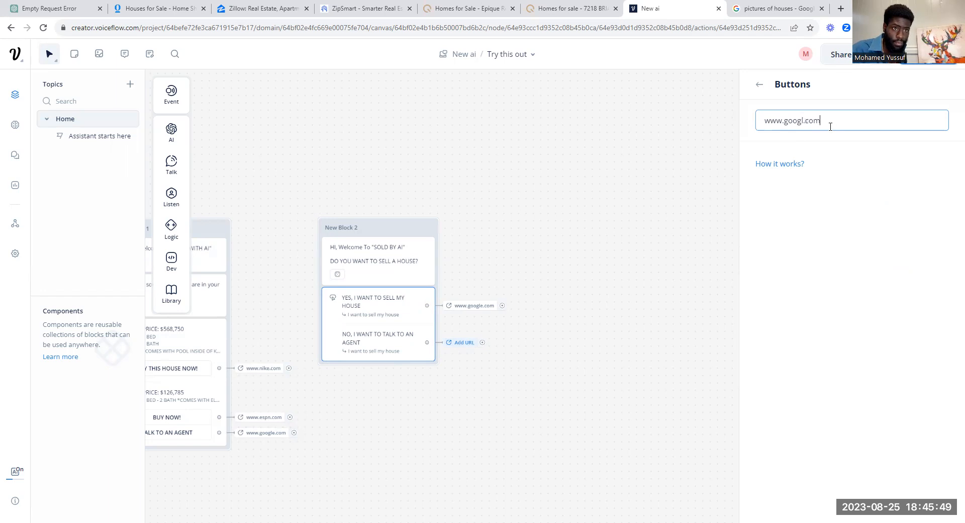
type("e")
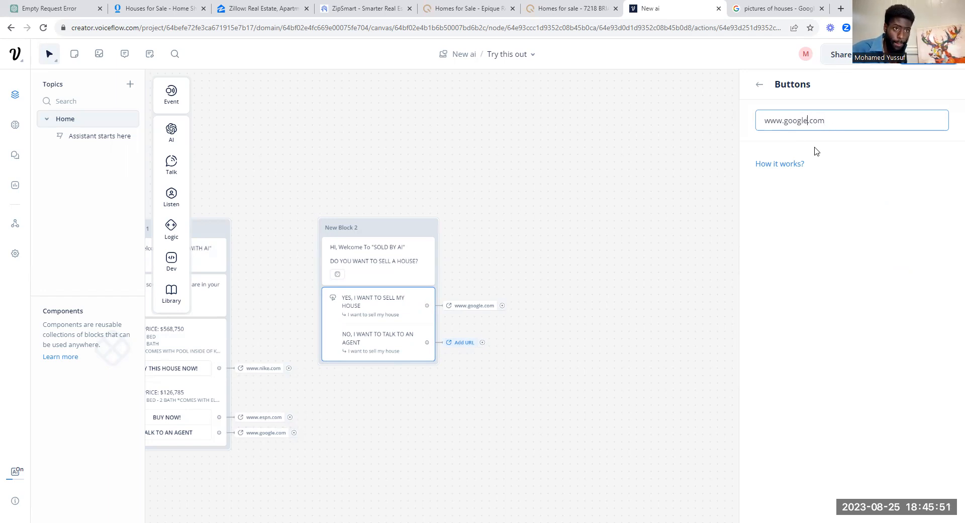
left_click(759, 85)
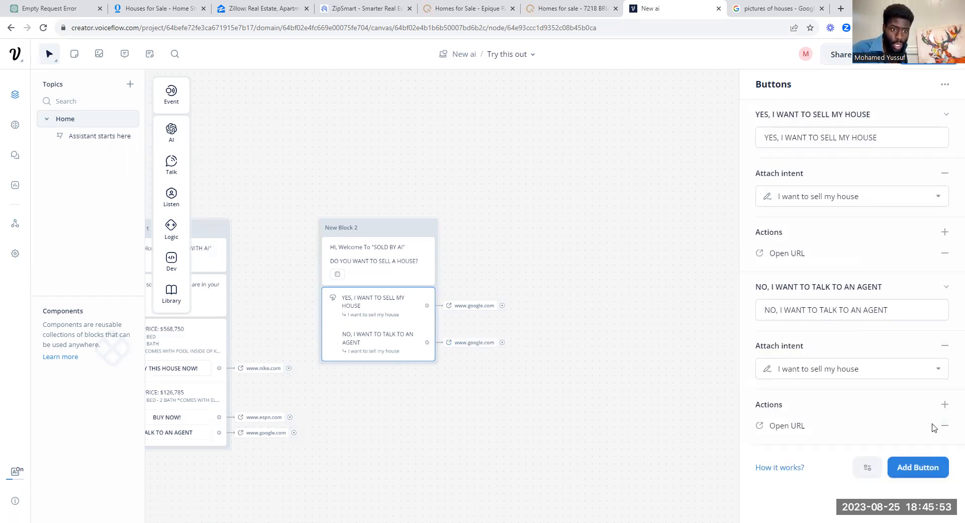
Step: Create intent 'I WANT TO TALK TO A REALTOR' for the NO button with 10 generated utterances
left_click(856, 367)
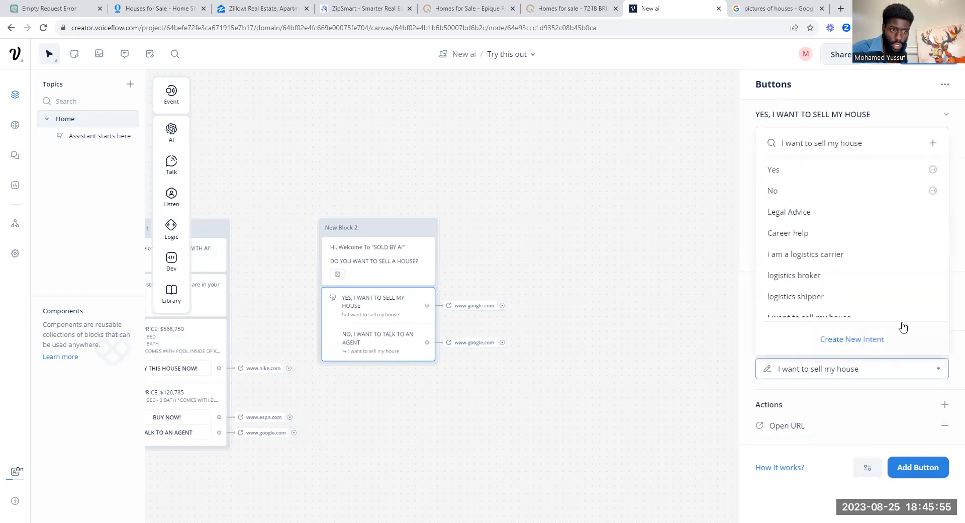
left_click(854, 339)
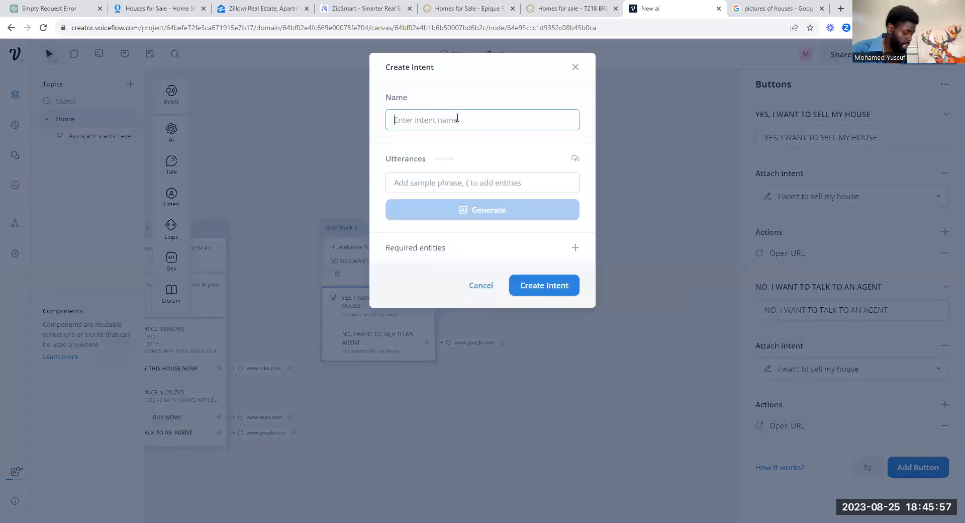
type("I WANT")
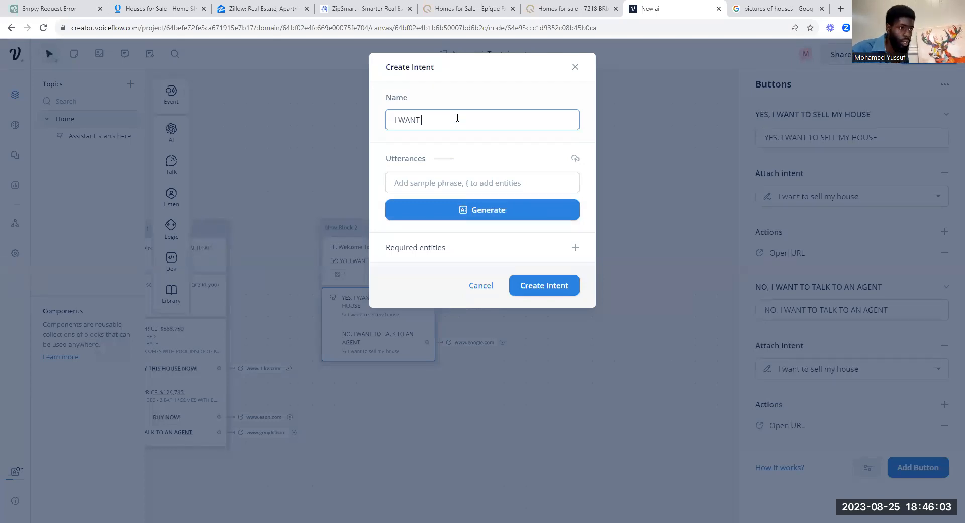
type("TO TALK TO A REALTOR")
left_click(478, 209)
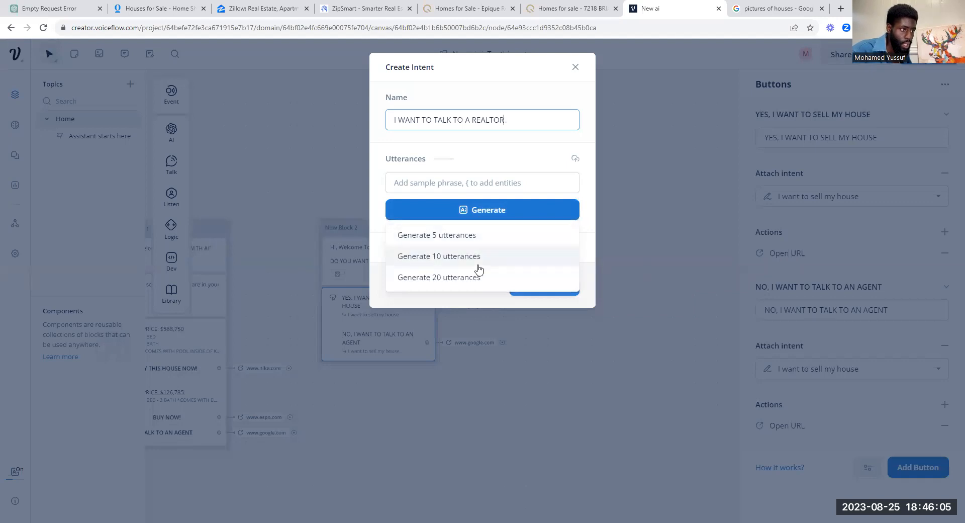
left_click(484, 255)
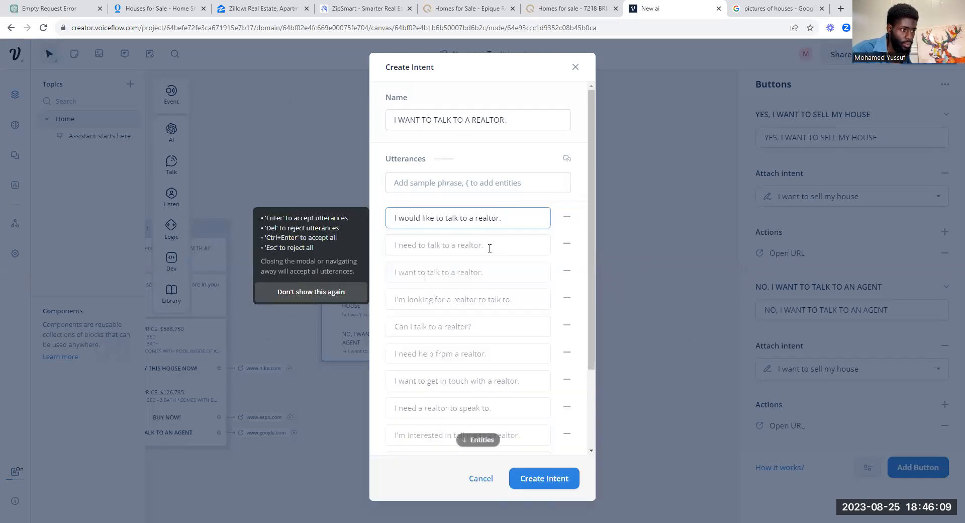
left_click(552, 478)
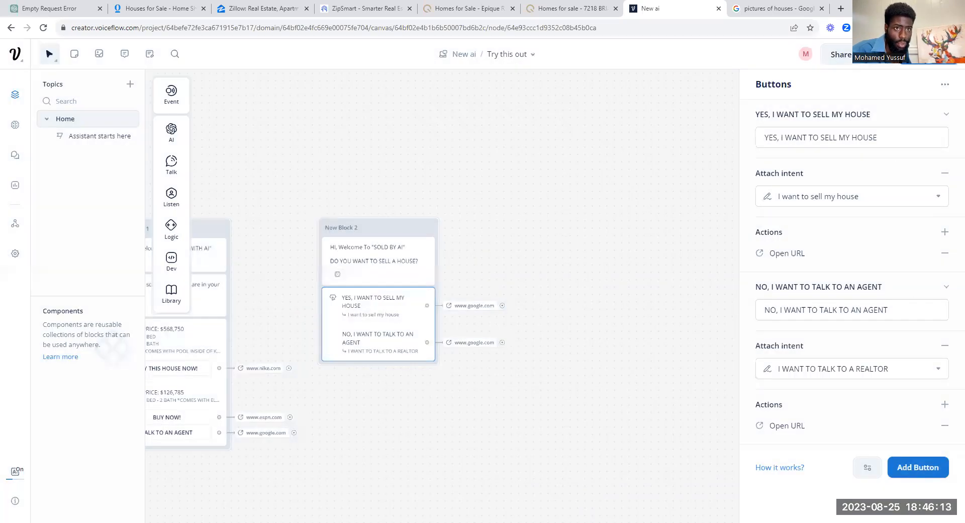
Step: Run the prototype from New Block 2, train the assistant to 100%, and collapse Training
left_click(428, 227)
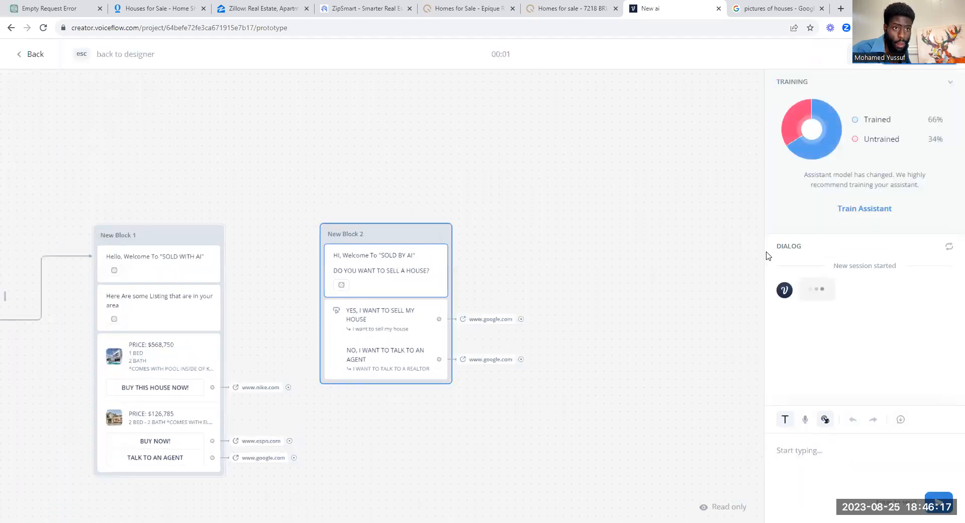
left_click(855, 209)
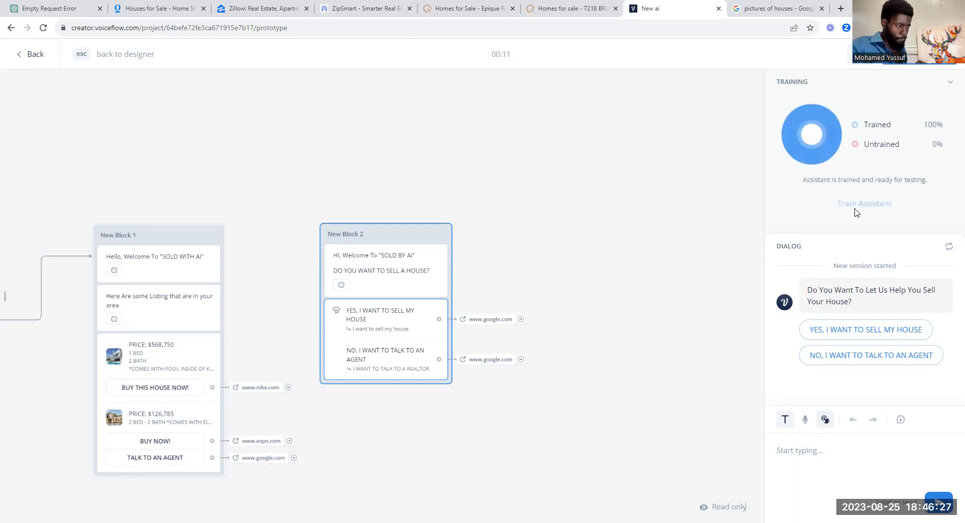
left_click(950, 82)
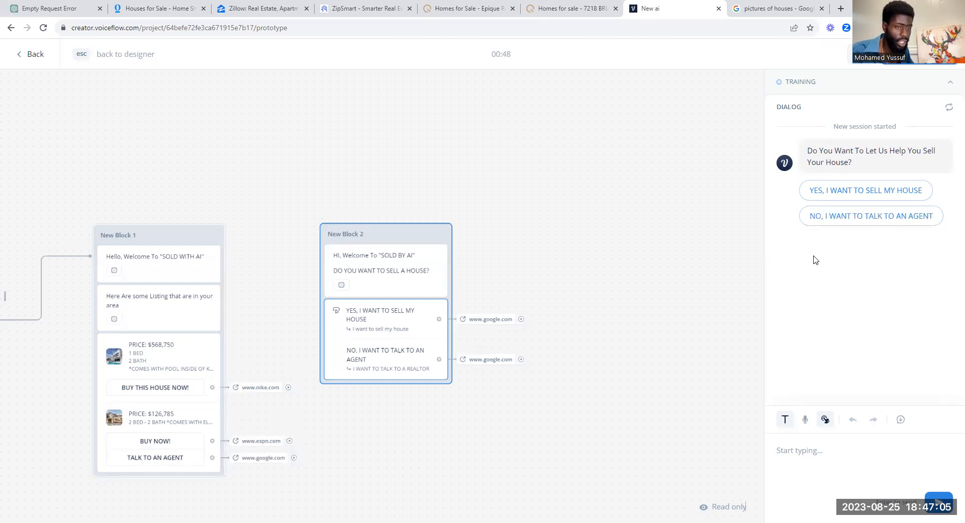
Step: Confirm the YES and NO replies each open Google, restarting the New Block 2 test after each
left_click(849, 194)
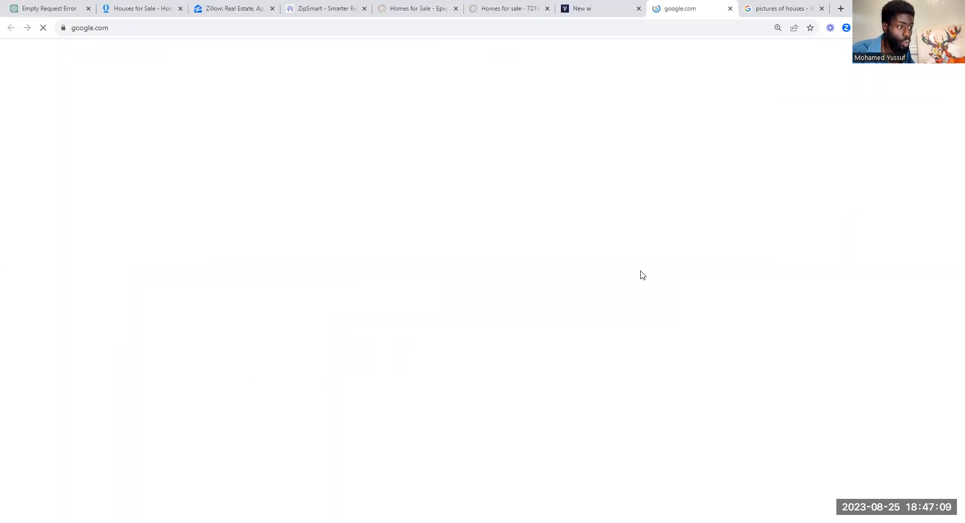
left_click(731, 8)
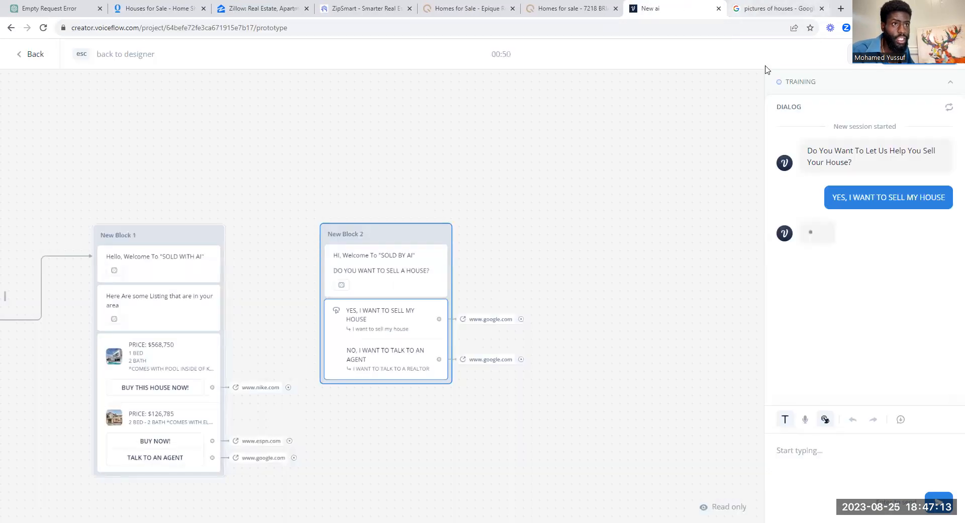
left_click(442, 235)
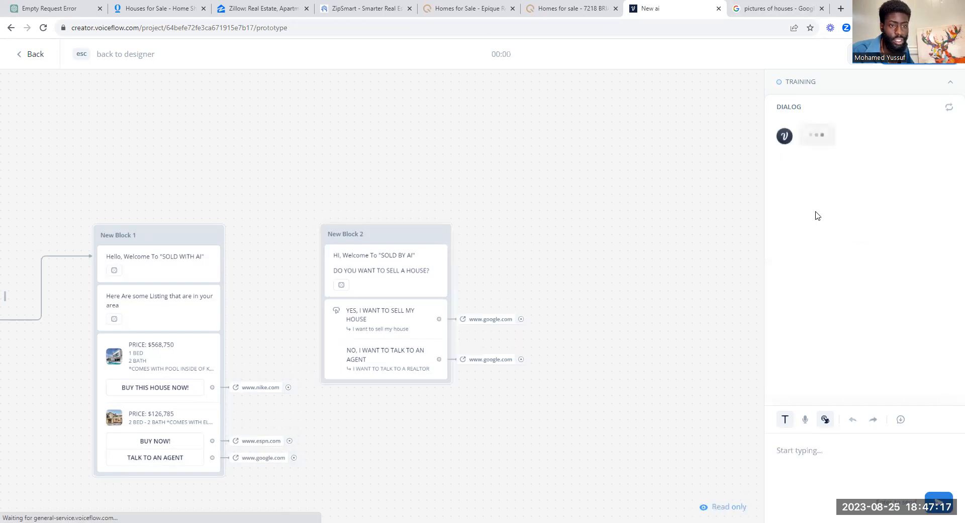
left_click(859, 217)
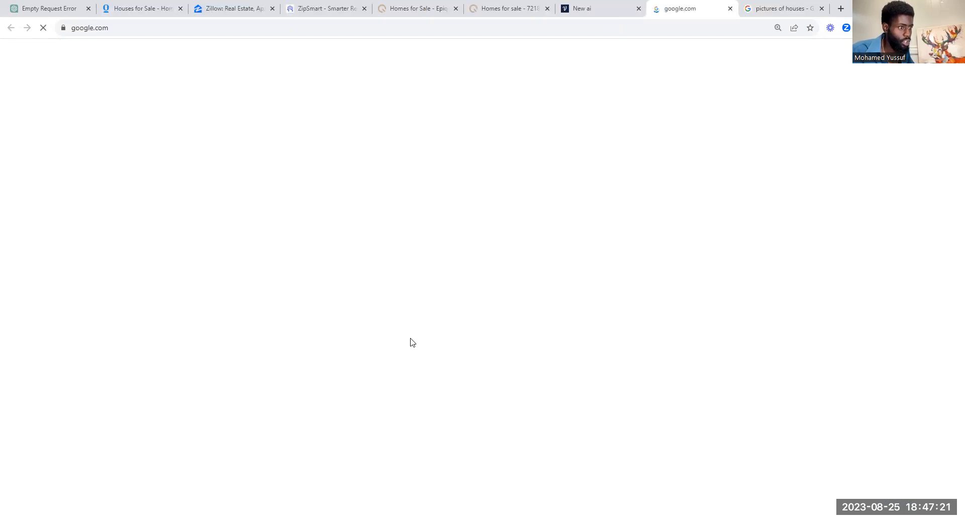
left_click(730, 9)
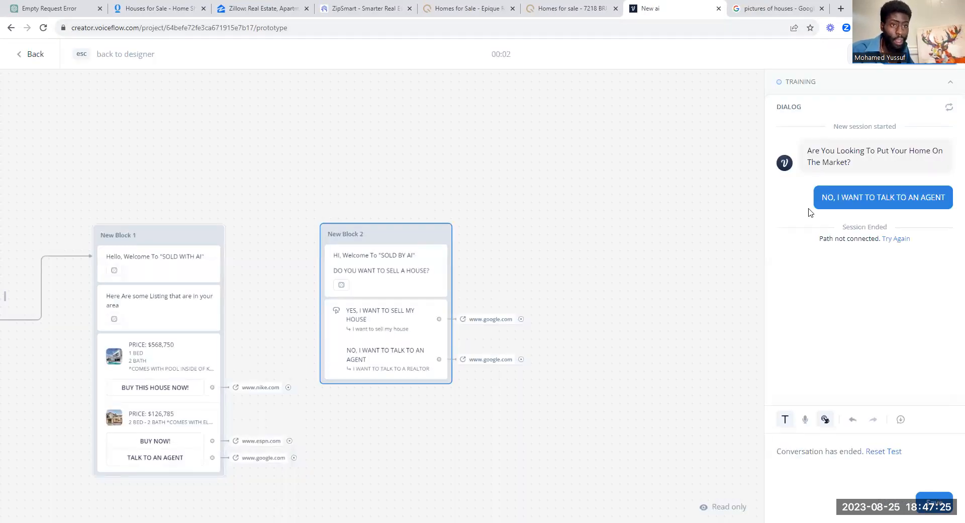
left_click(440, 234)
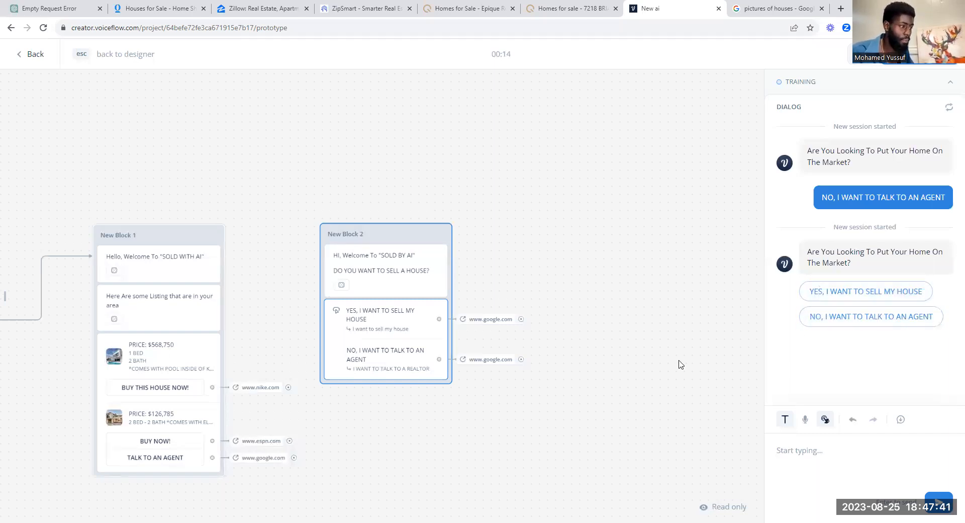
Step: Play from New Block 1, browse to the second house card and back, then replay New Block 2
left_click(194, 247)
left_click(214, 237)
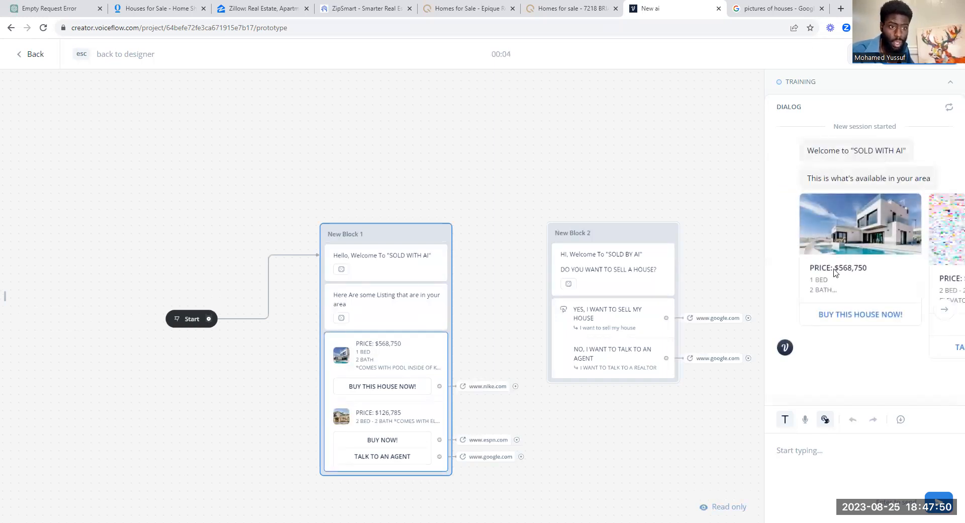
left_click(945, 309)
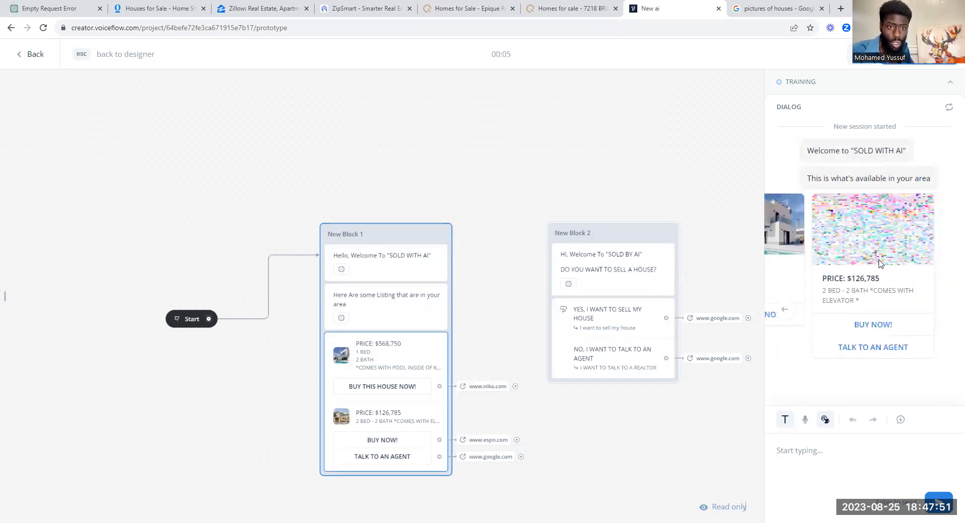
left_click(785, 309)
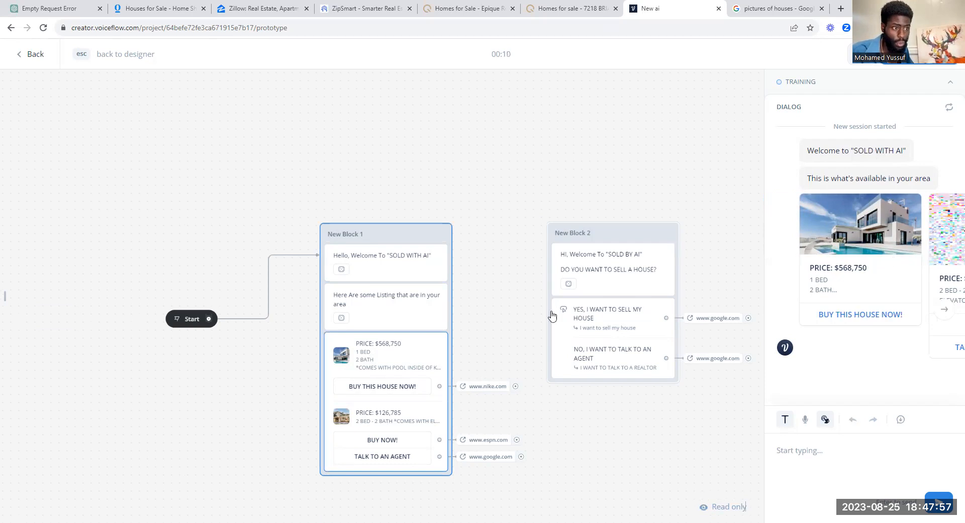
left_click(665, 240)
left_click(668, 234)
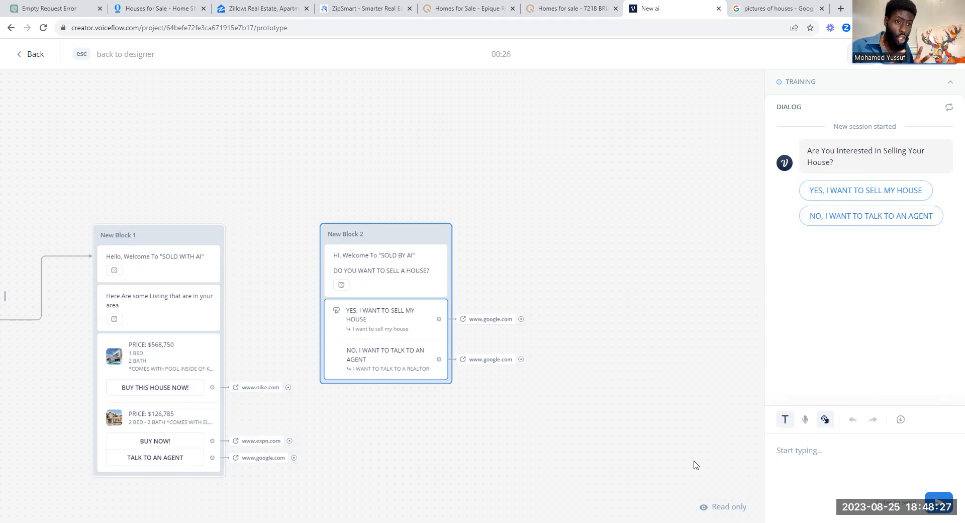
Step: Back in the designer, open New Block 1's carousel editor showing the $126,785 card
left_click(215, 259)
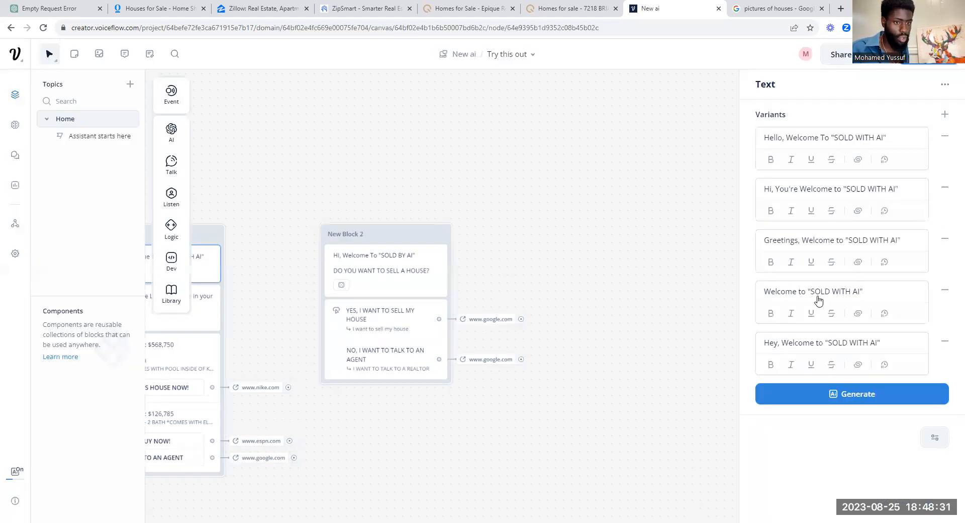
left_click(483, 187)
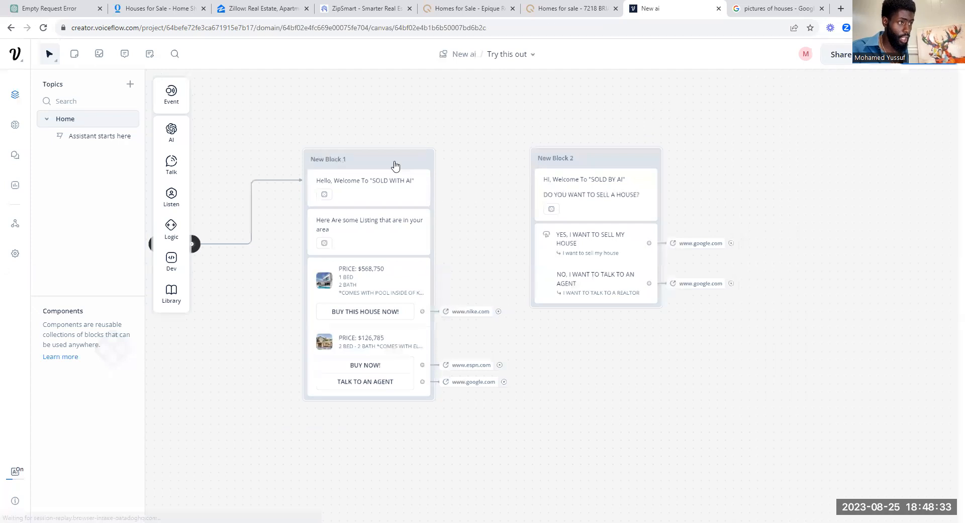
left_click(401, 267)
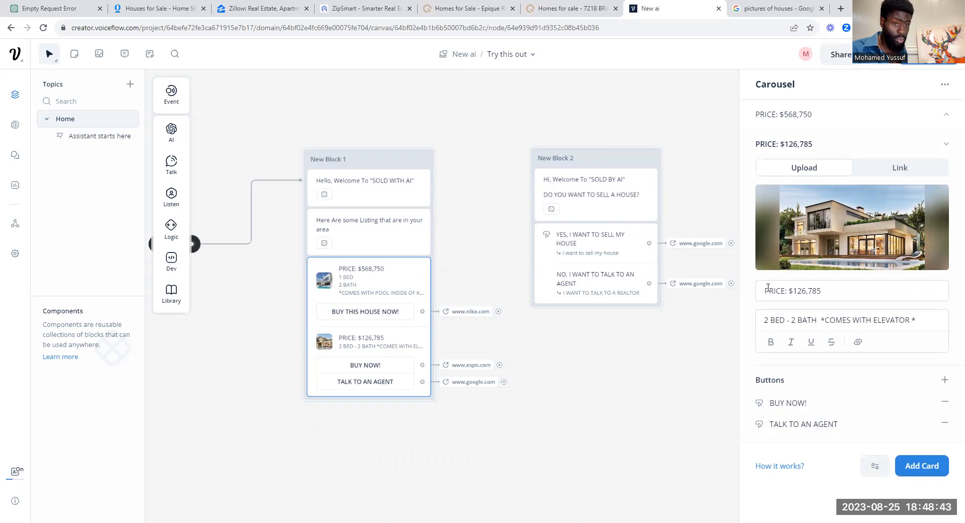
mouse_move(821, 249)
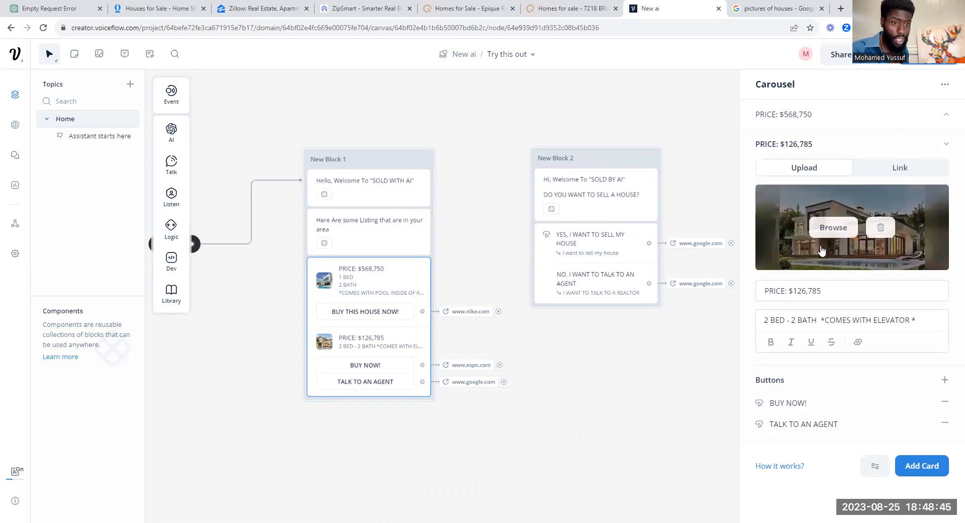
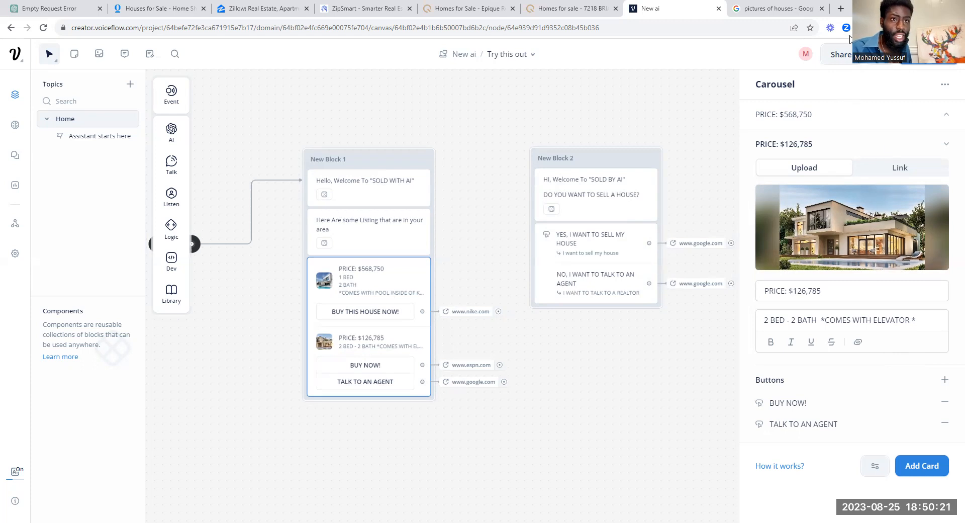
Step: Test-run New Block 1, advance the house carousel, then switch to the Epique Realty listings
left_click(423, 160)
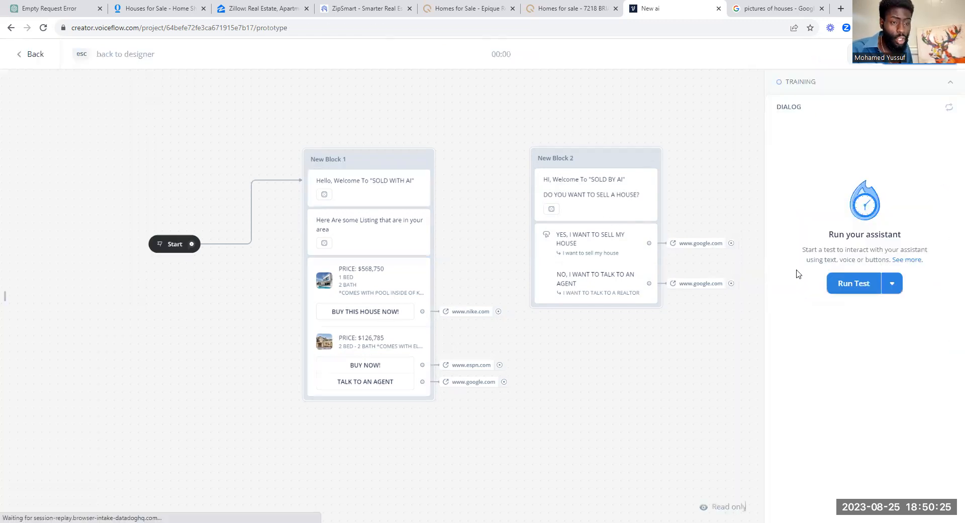
left_click(861, 284)
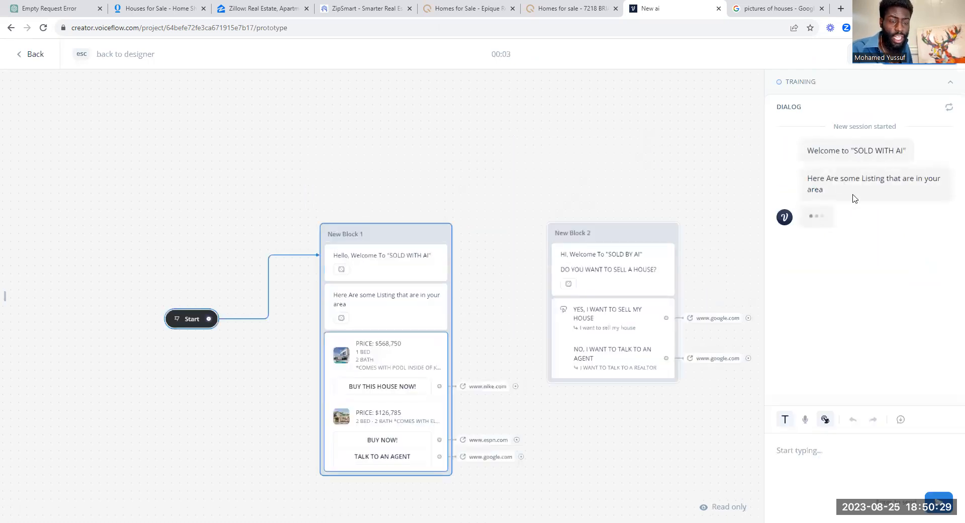
left_click(943, 322)
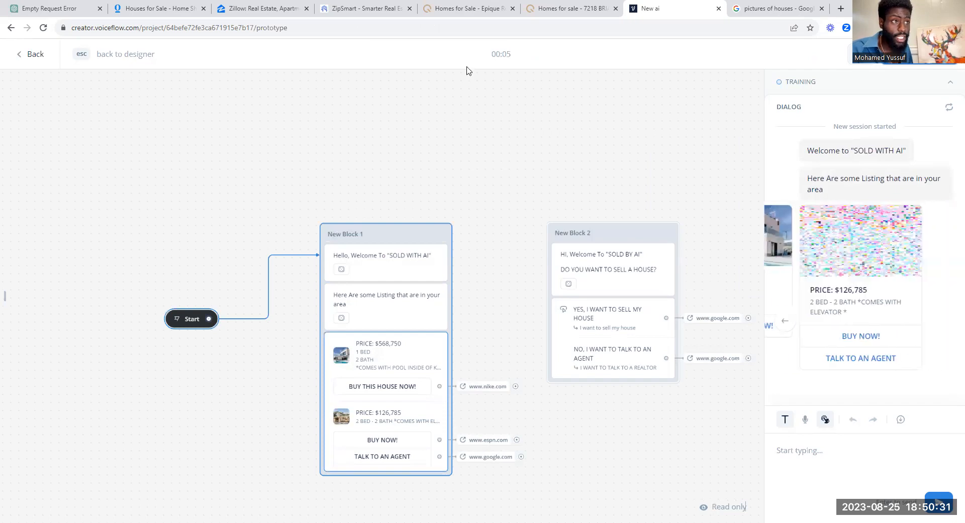
left_click(466, 9)
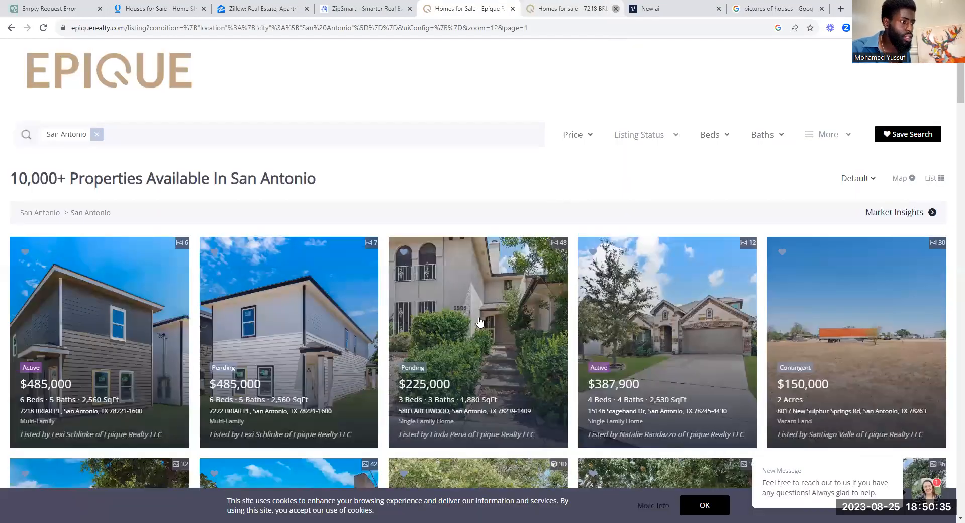
Step: Scroll through Epique Realty's San Antonio homes, glance at Google Images, then go back to Voiceflow
scroll(422, 332, "down", 4)
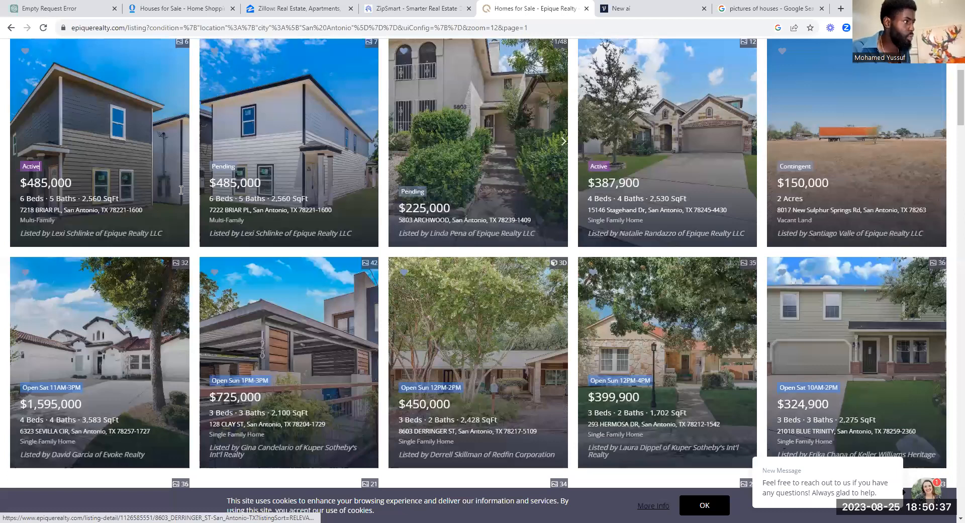
scroll(332, 297, "up", 4)
scroll(353, 282, "down", 2)
scroll(354, 281, "down", 10)
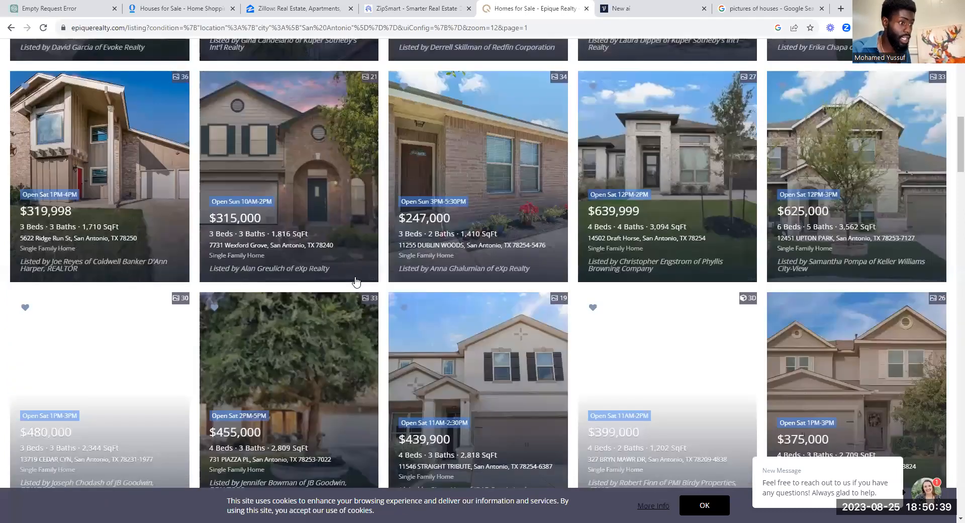
scroll(483, 226, "down", 10)
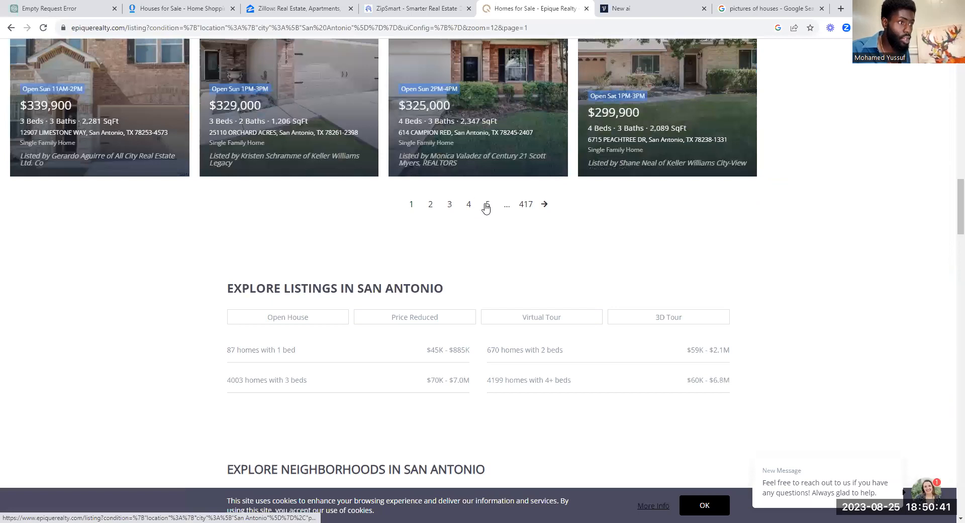
scroll(558, 215, "up", 15)
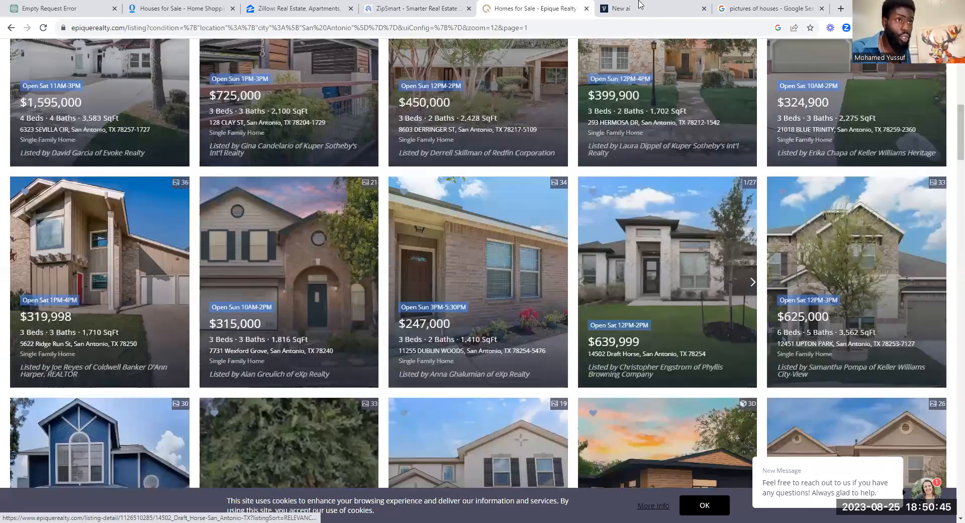
left_click(749, 6)
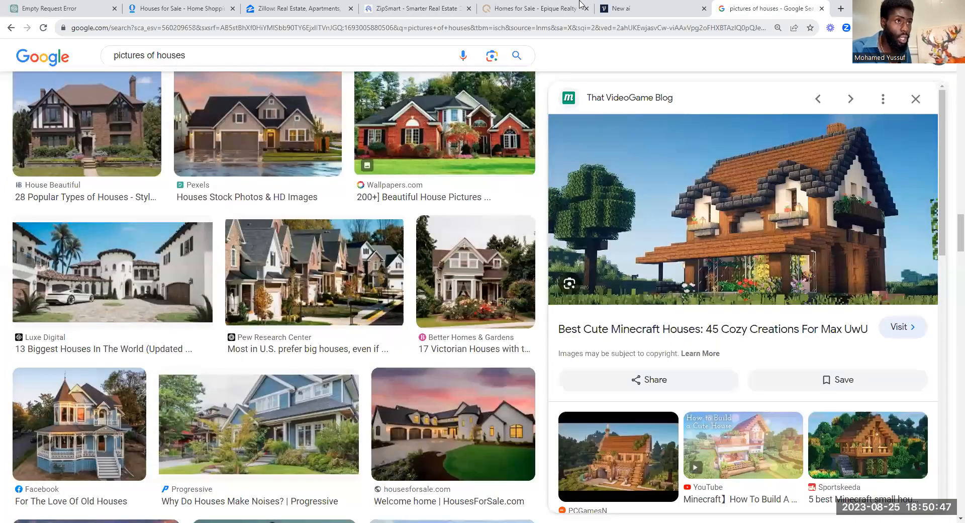
left_click(639, 6)
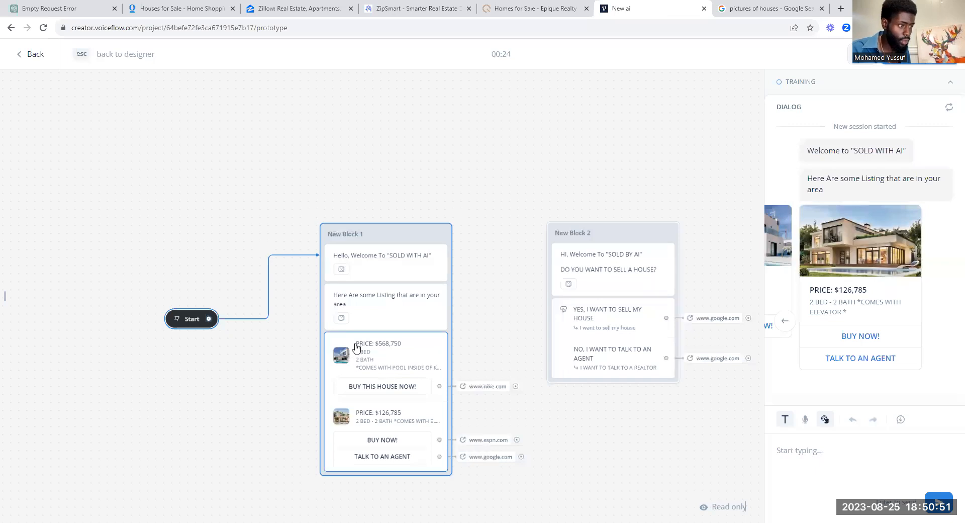
Step: Add a Card step below New Block 1's carousel, using download (5).jpg as its image
key("Escape")
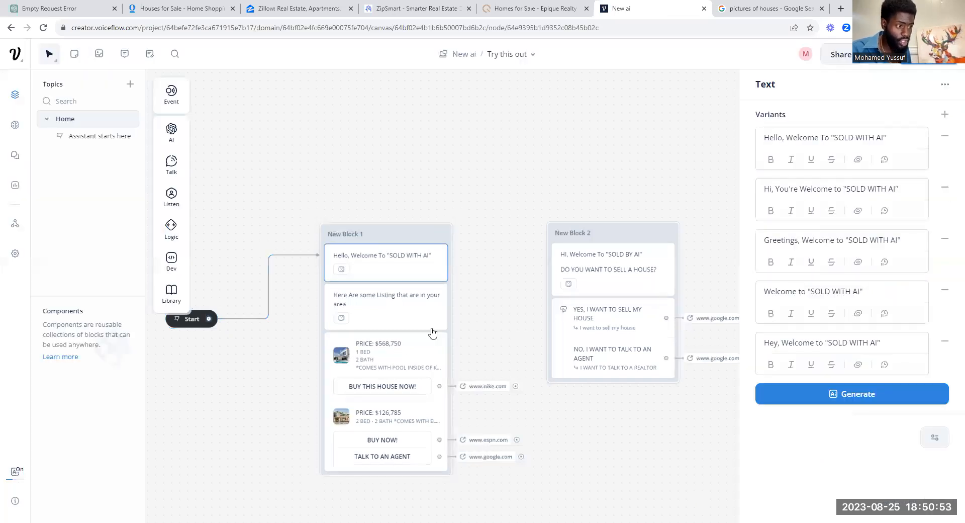
left_click(440, 344)
mouse_move(167, 164)
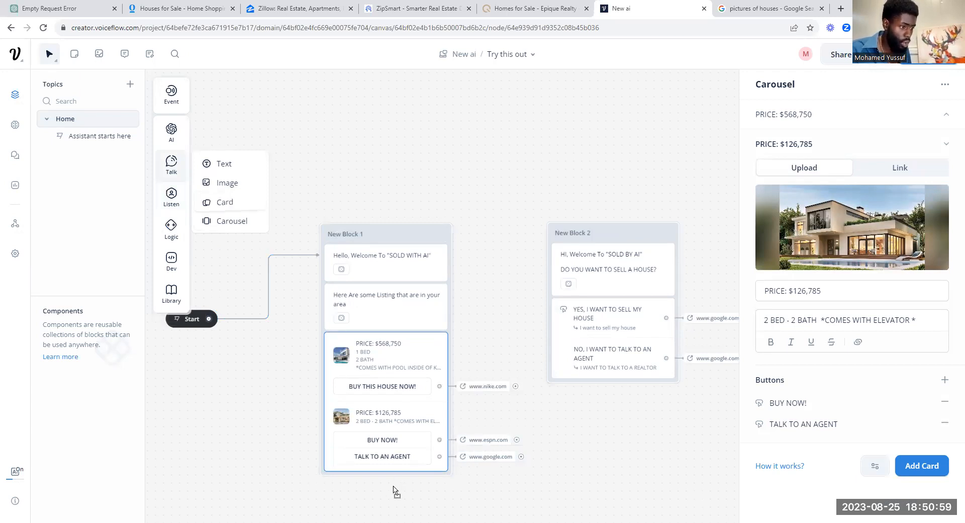
left_click_drag(395, 491, 395, 487)
left_click(858, 199)
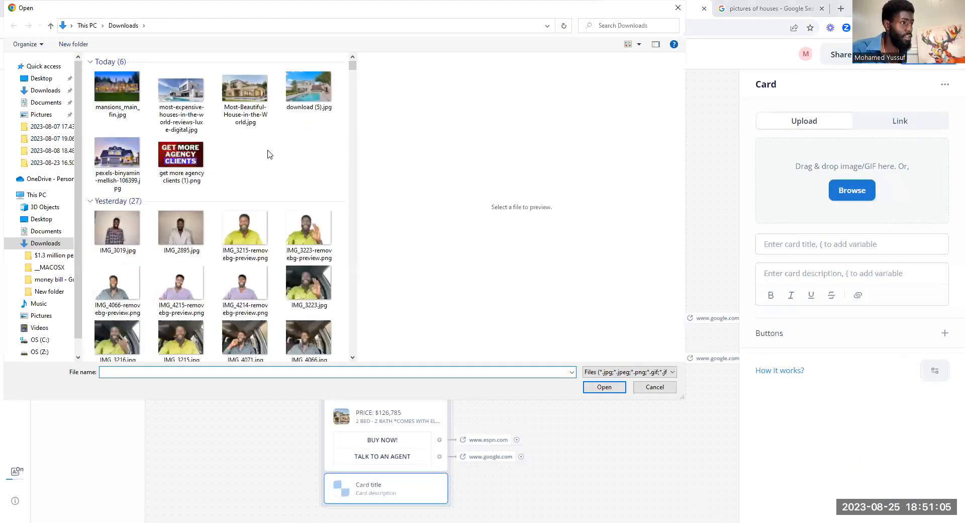
double_click(295, 90)
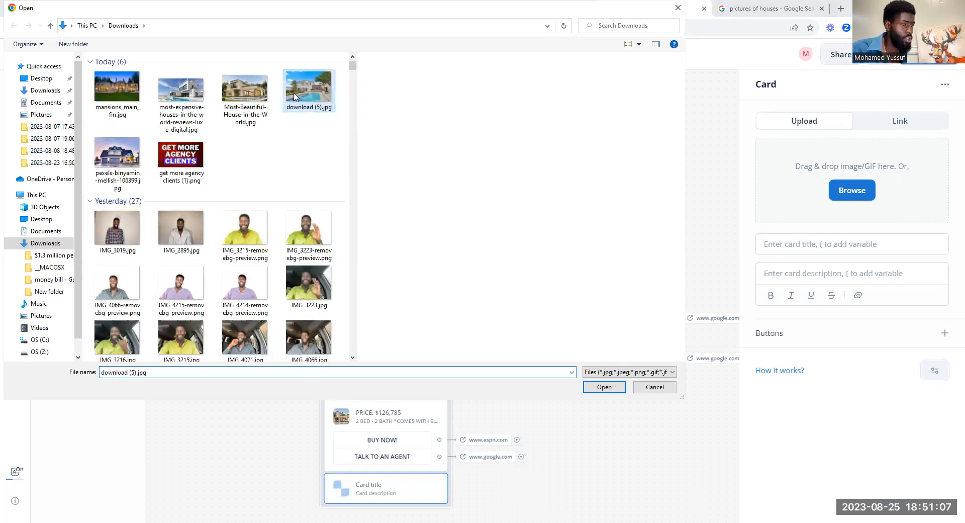
left_click(892, 244)
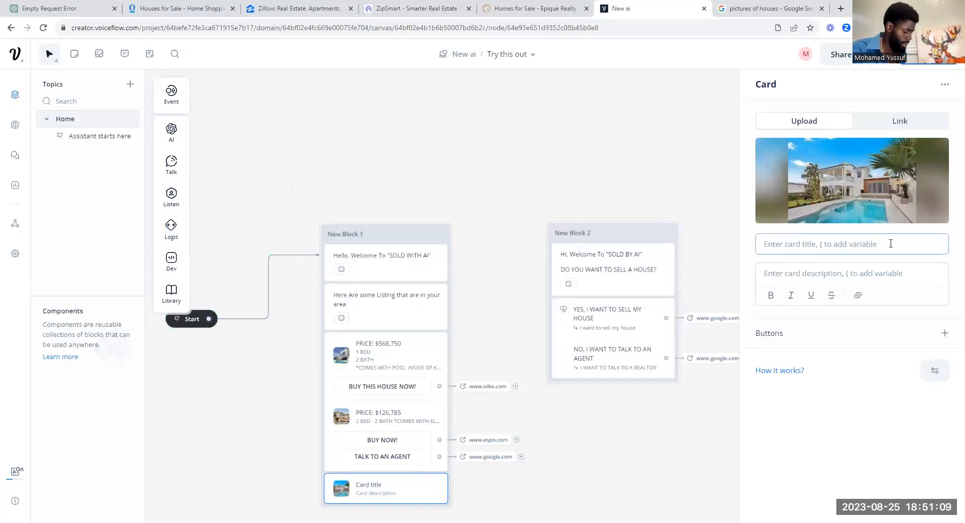
Step: Title the card 'PRICE: $154532' and describe it as '1 BED - 2 BATH "COMESWITH DOOR"'
type("PR")
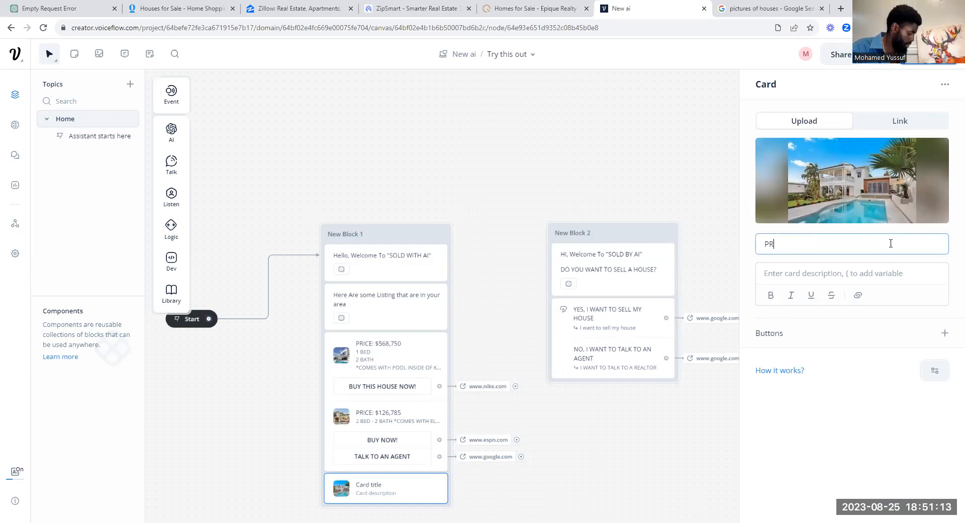
type("ICE: $154532")
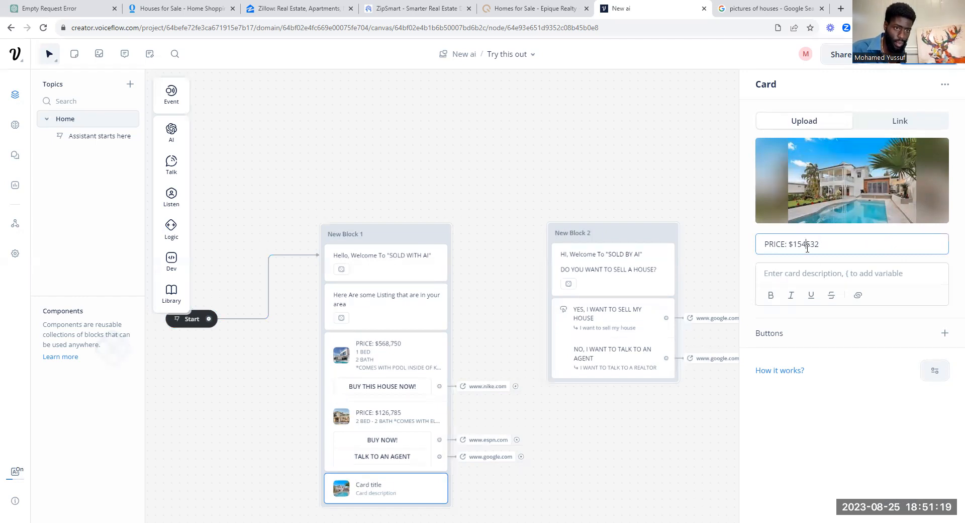
left_click(825, 277)
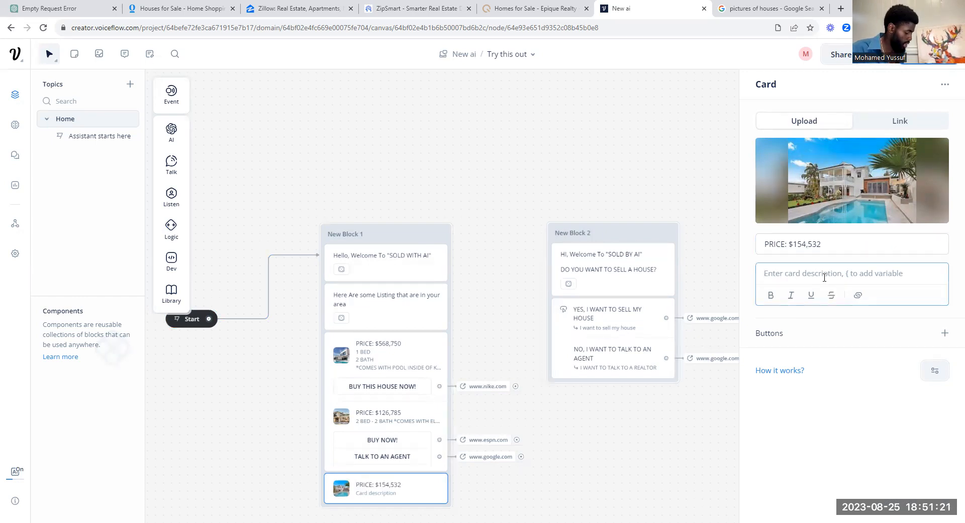
type("1 B")
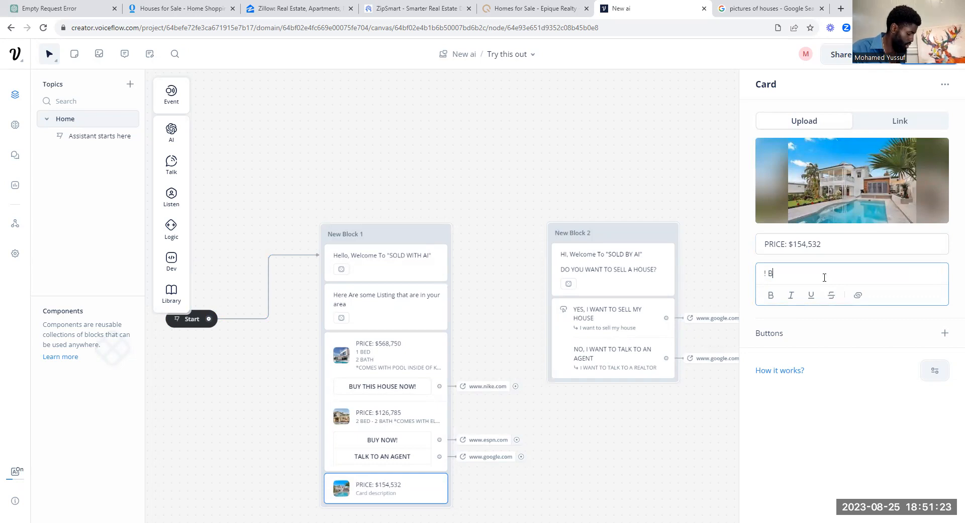
type("ED")
key("BackSpace")
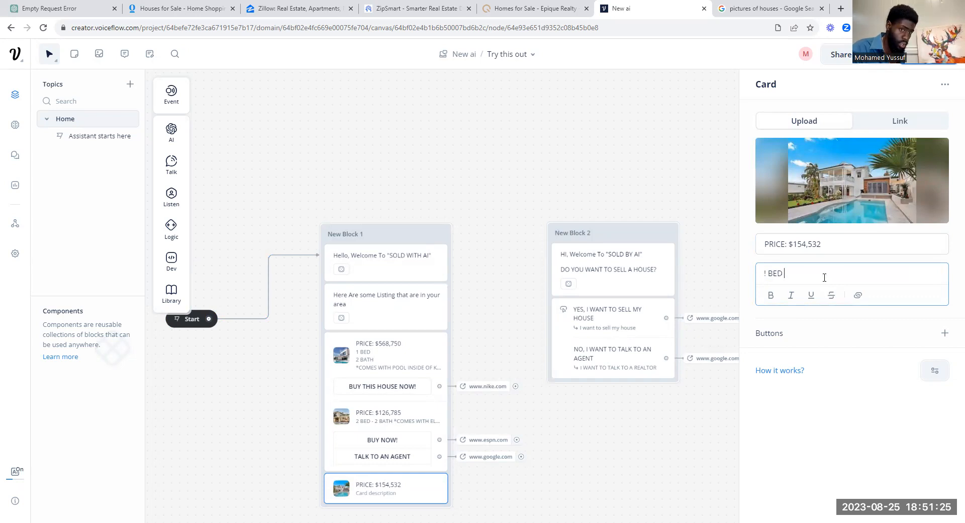
type("- 2")
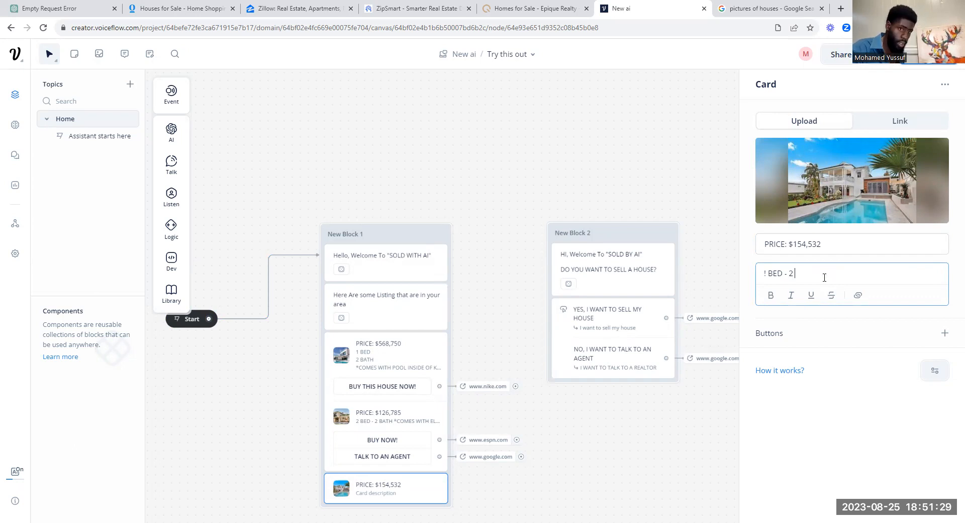
type(" BAth")
key("Home")
key("Delete")
type("1")
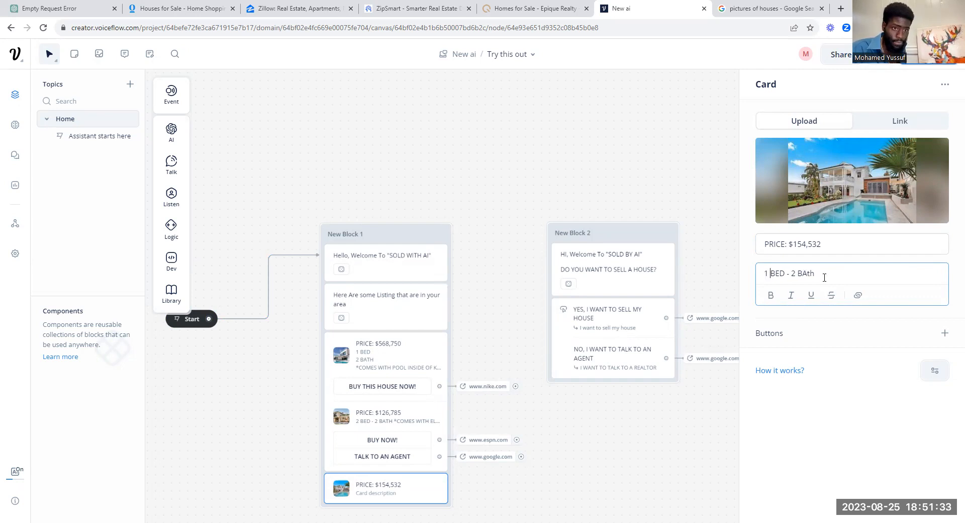
key("BackSpace")
key("BackSpace")
key("BackSpace")
type("A")
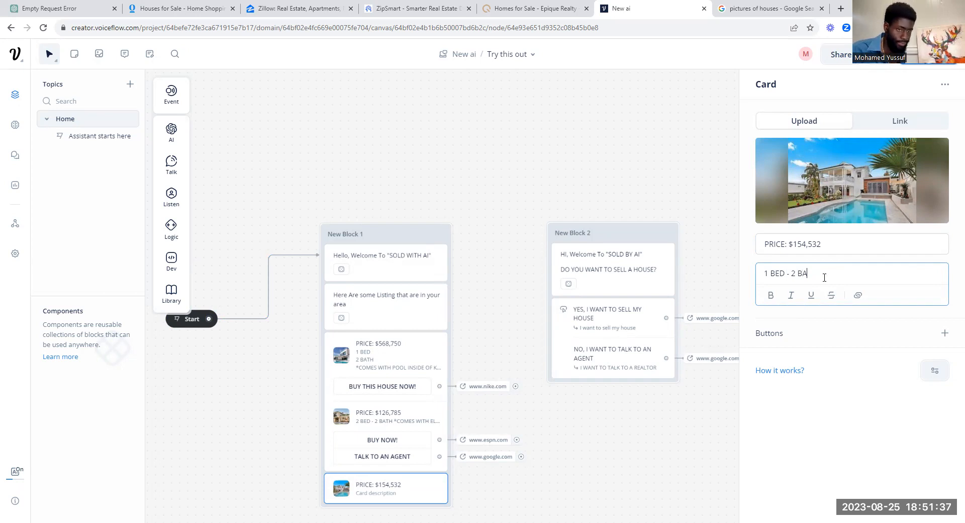
type("TH \"CO")
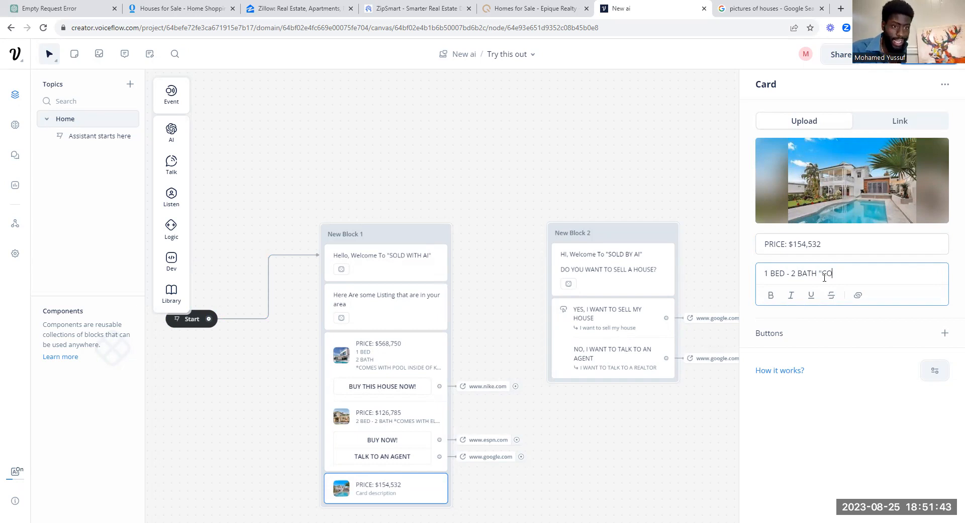
type("MESWITH DOOR\"")
left_click(945, 336)
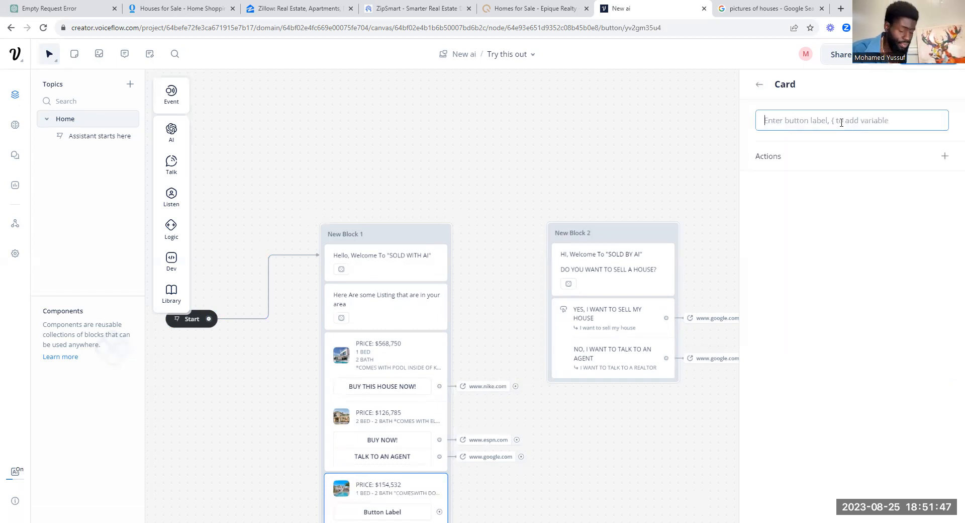
type("BU")
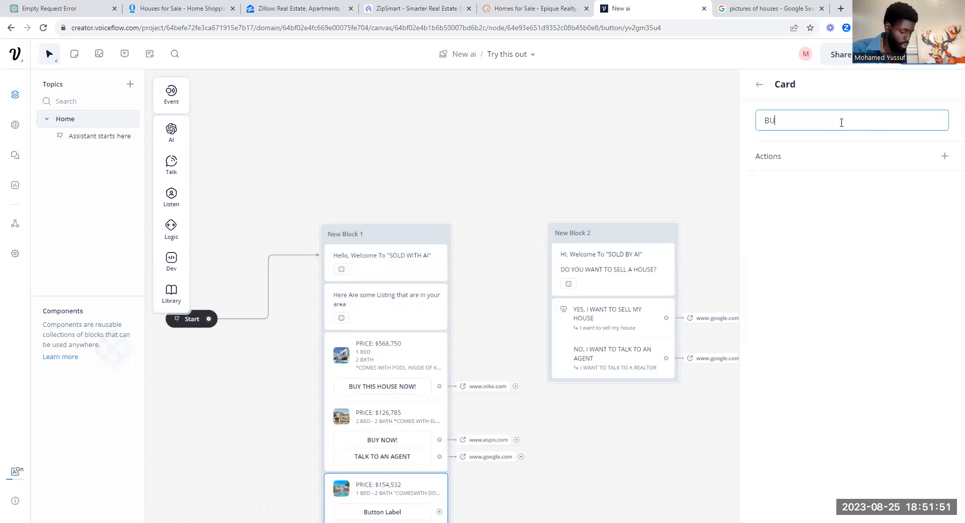
type("Y NO")
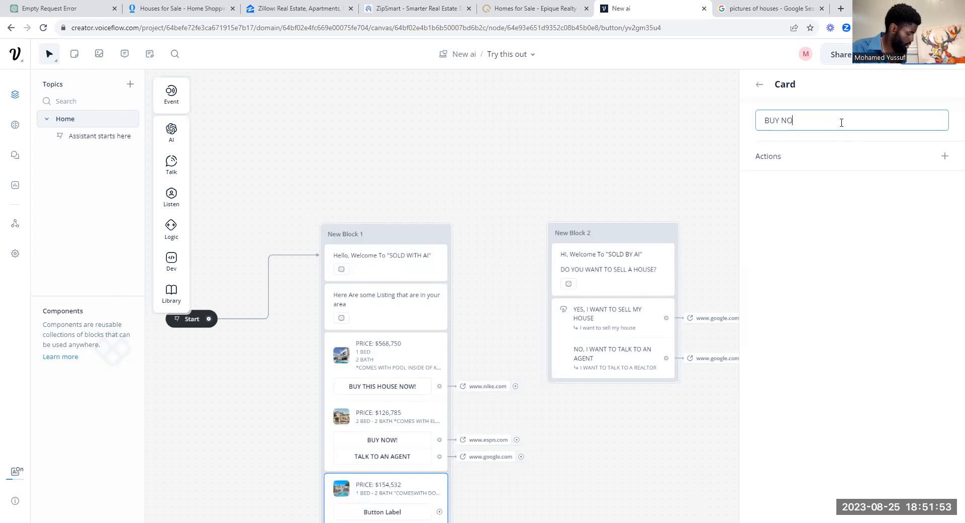
type("W!")
left_click(946, 156)
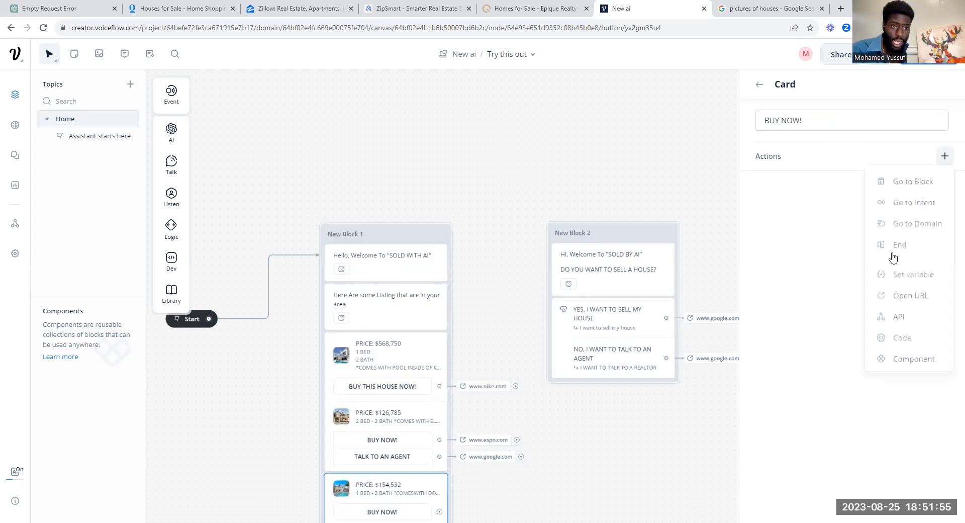
left_click(913, 293)
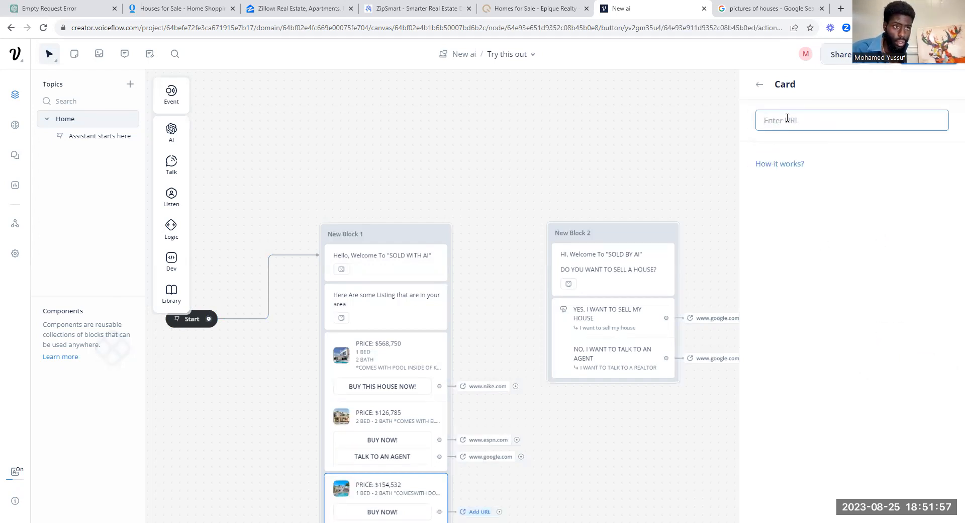
type("ww")
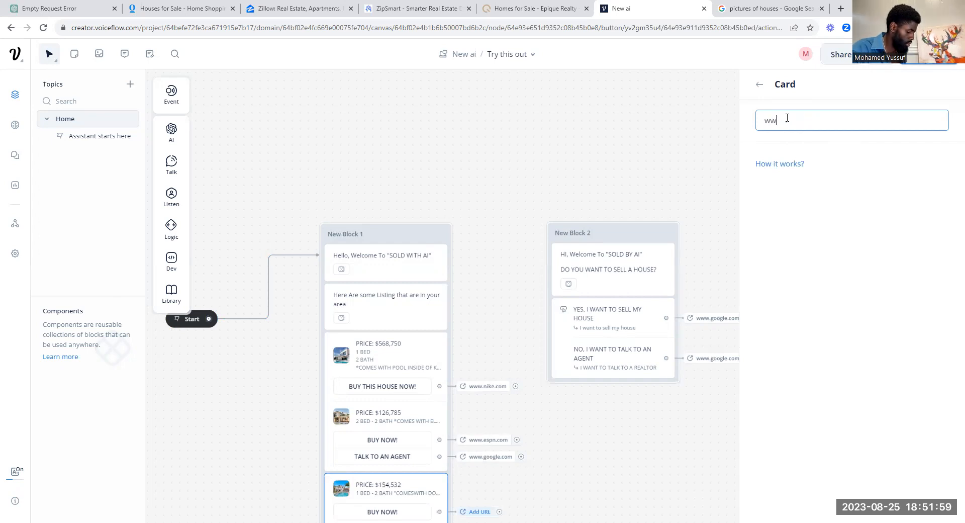
type("w.google.com")
double_click(759, 89)
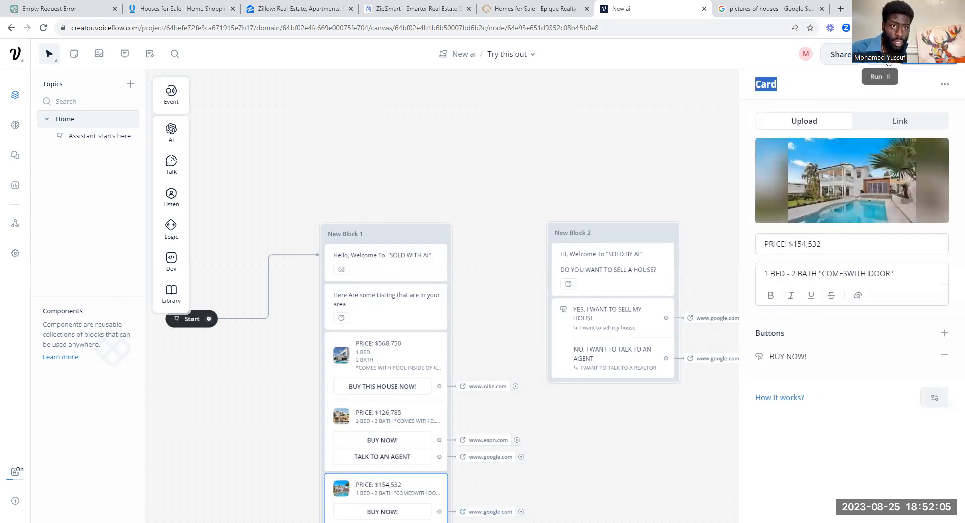
left_click(888, 61)
Step: Start a fresh test chat and browse it to check the $126,785 and $154,532 listing cards
left_click(867, 289)
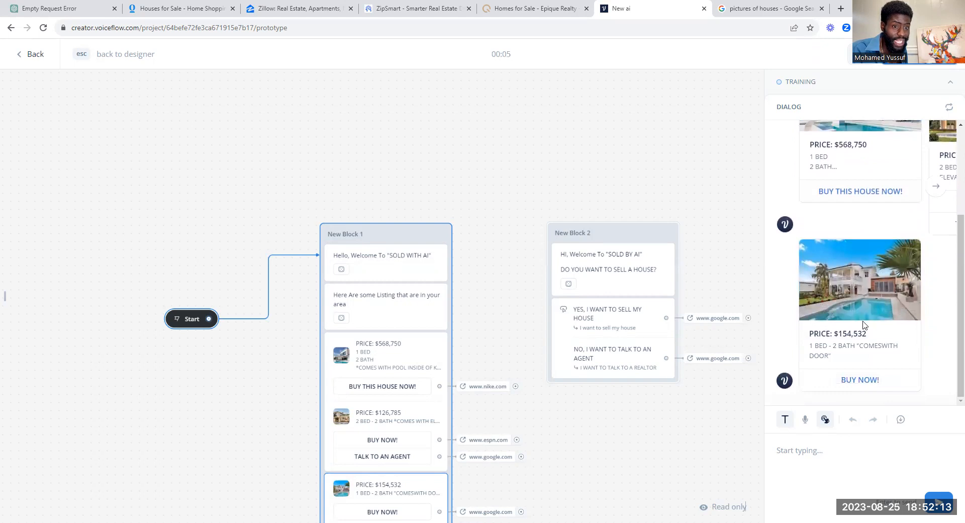
scroll(875, 357, "up", 3)
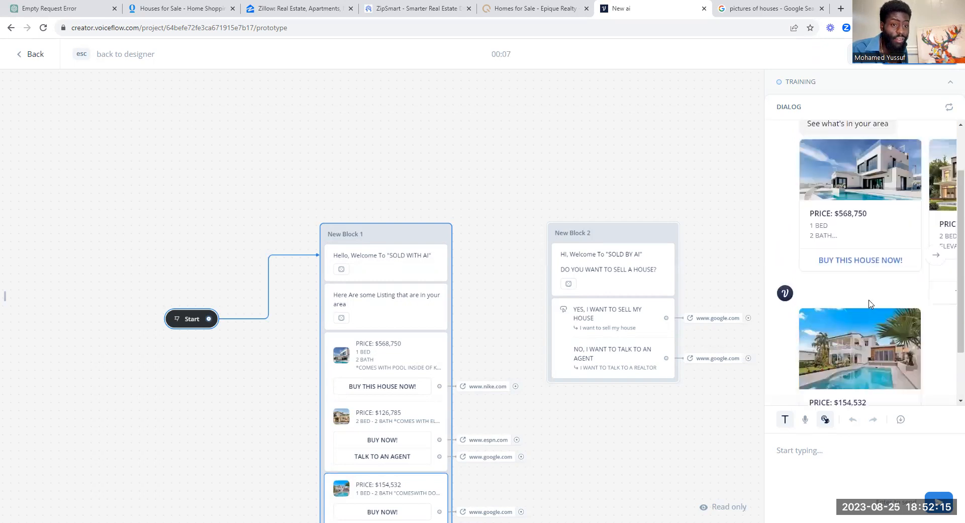
left_click(936, 330)
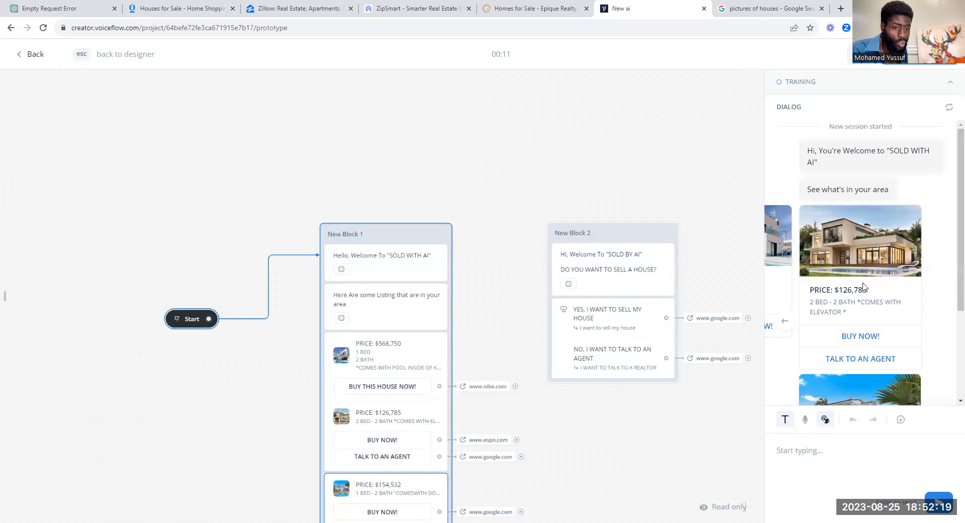
scroll(938, 272, "down", 3)
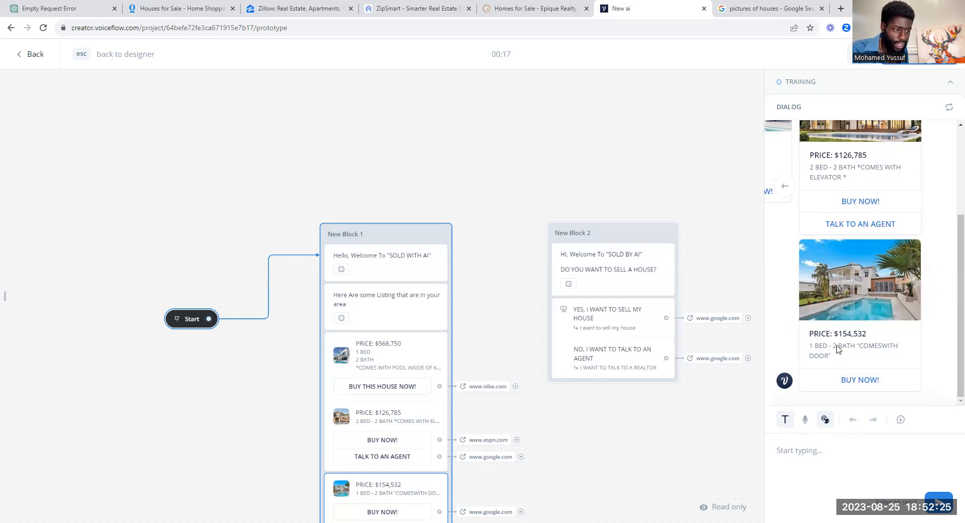
scroll(837, 280, "up", 3)
scroll(839, 279, "down", 3)
scroll(839, 279, "up", 3)
scroll(838, 279, "down", 2)
scroll(823, 187, "up", 2)
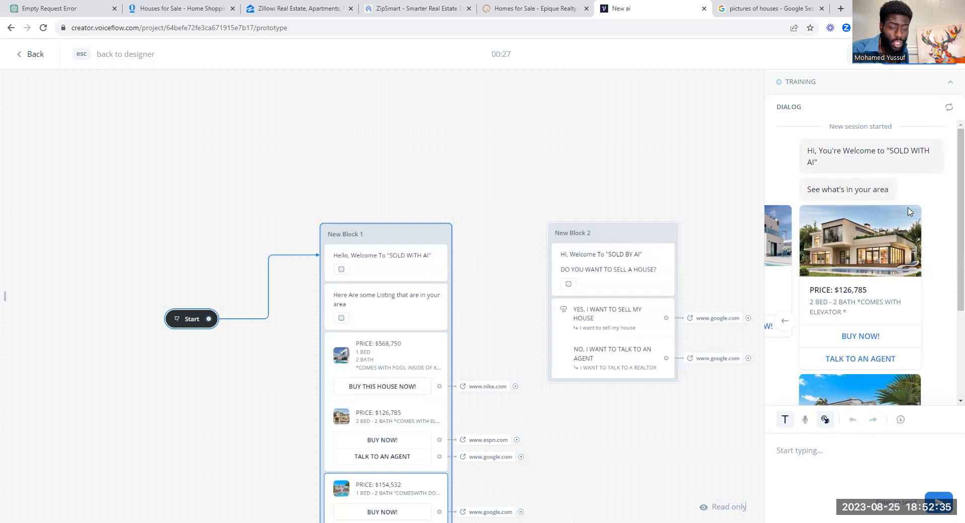
scroll(850, 245, "down", 3)
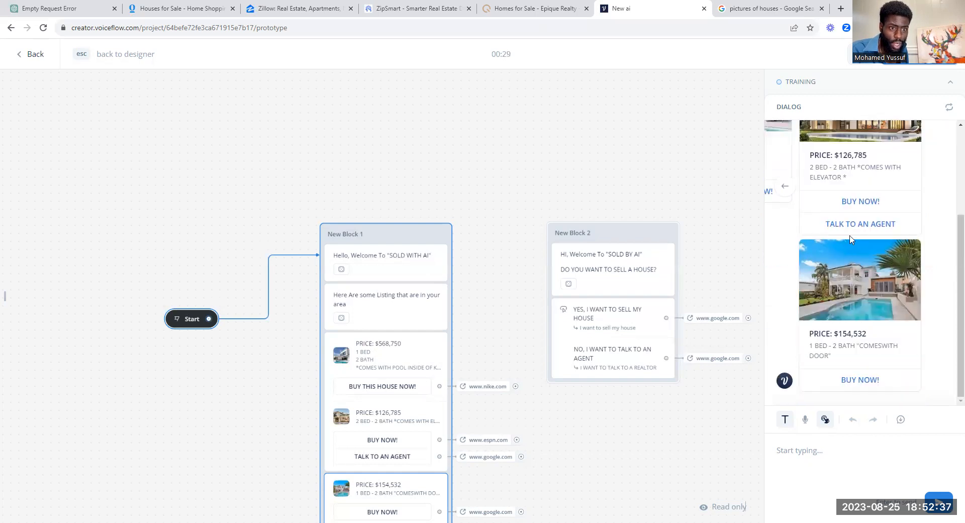
scroll(492, 390, "down", 1)
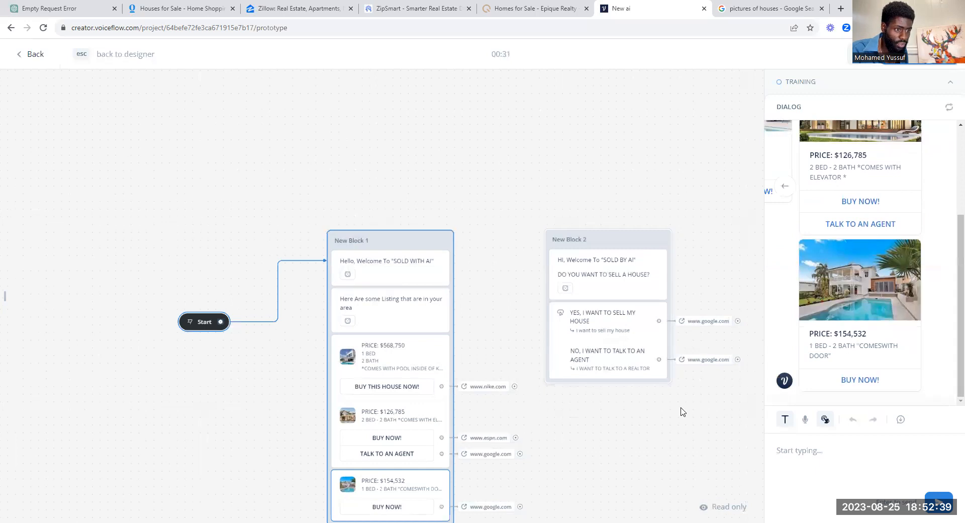
Step: Insert a 'Houses under $500K' text step above the $154,532 card and generate wording variants
left_click(406, 243)
mouse_move(179, 166)
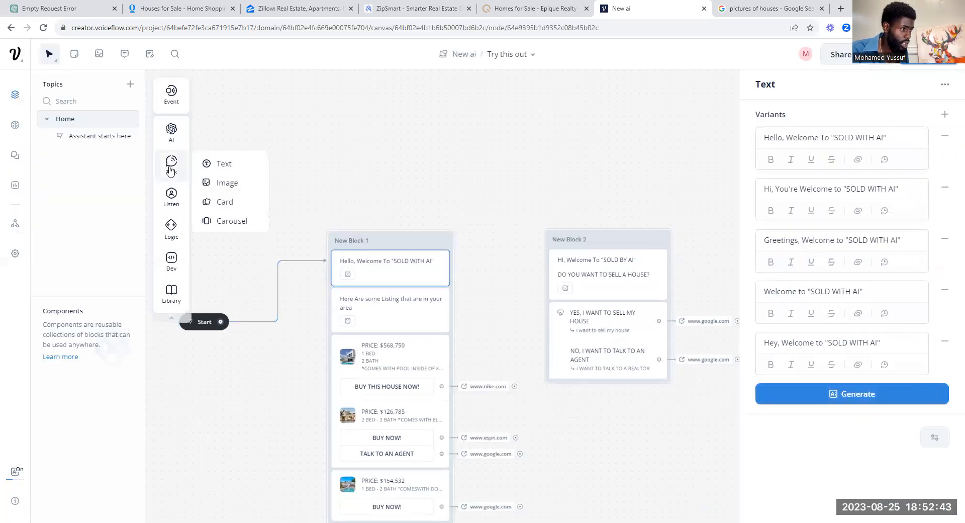
left_click_drag(376, 478, 379, 480)
type("Ho")
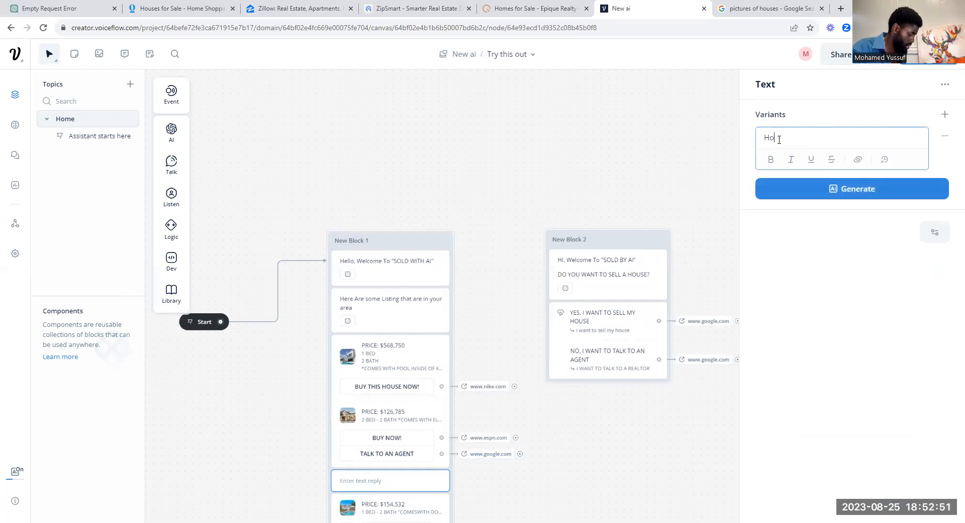
type("uses under $500K")
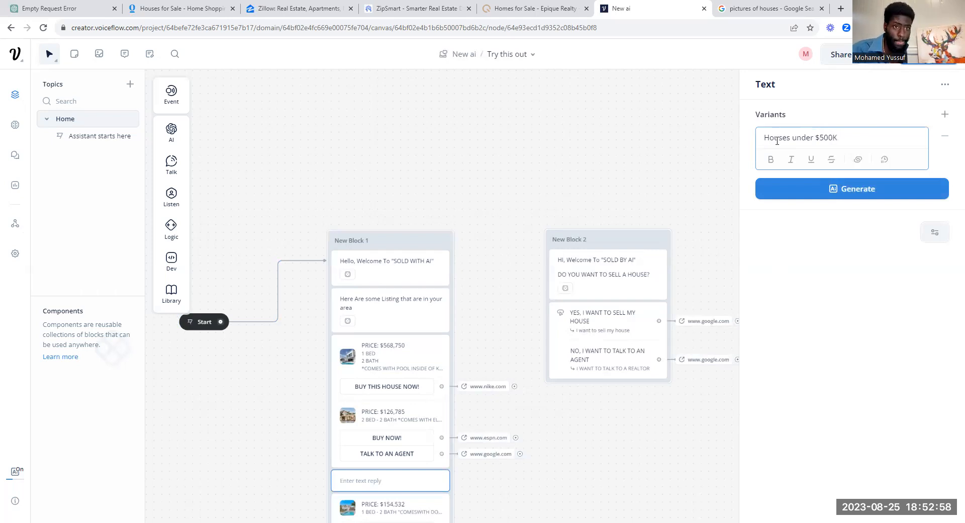
left_click(805, 189)
left_click(806, 238)
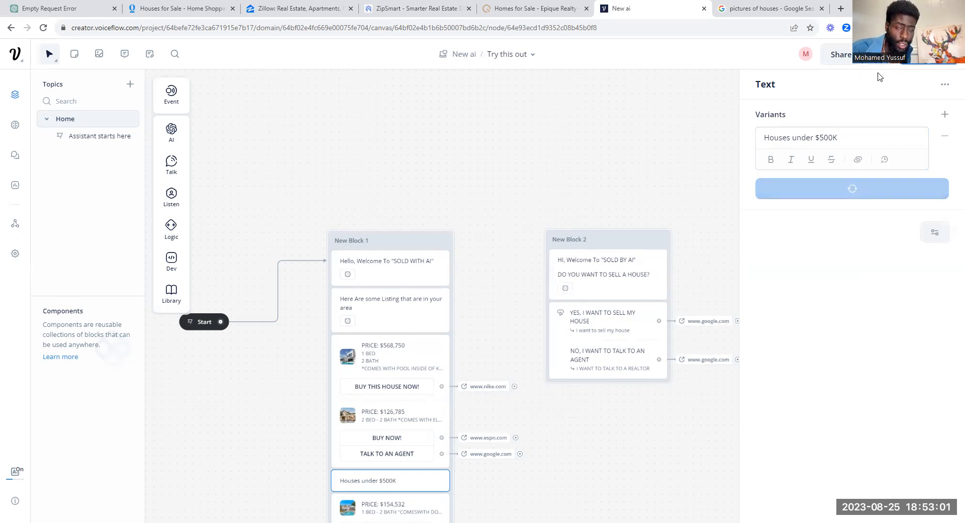
left_click(639, 148)
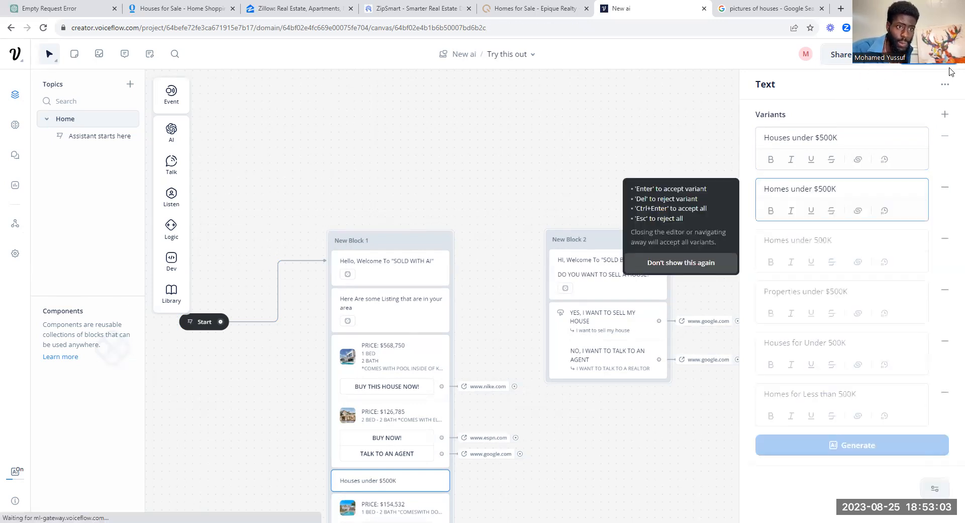
left_click(879, 55)
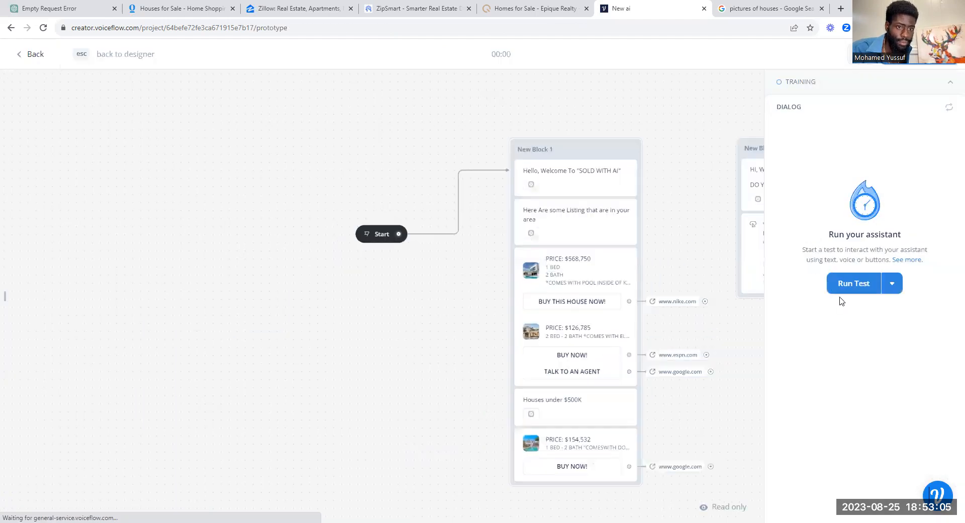
Step: Rerun the test and scroll the chat to confirm 'Homes under 500K' precedes the pool-house card
left_click(840, 289)
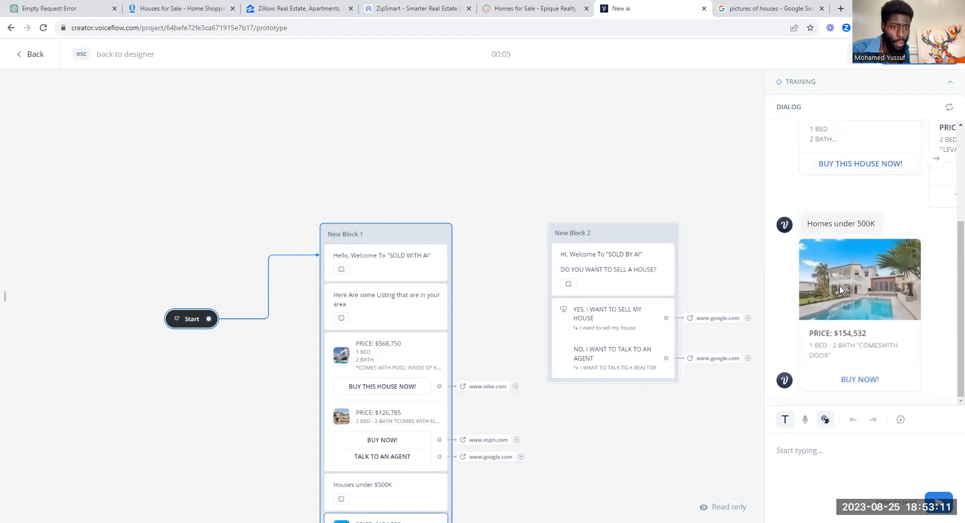
scroll(900, 201, "up", 5)
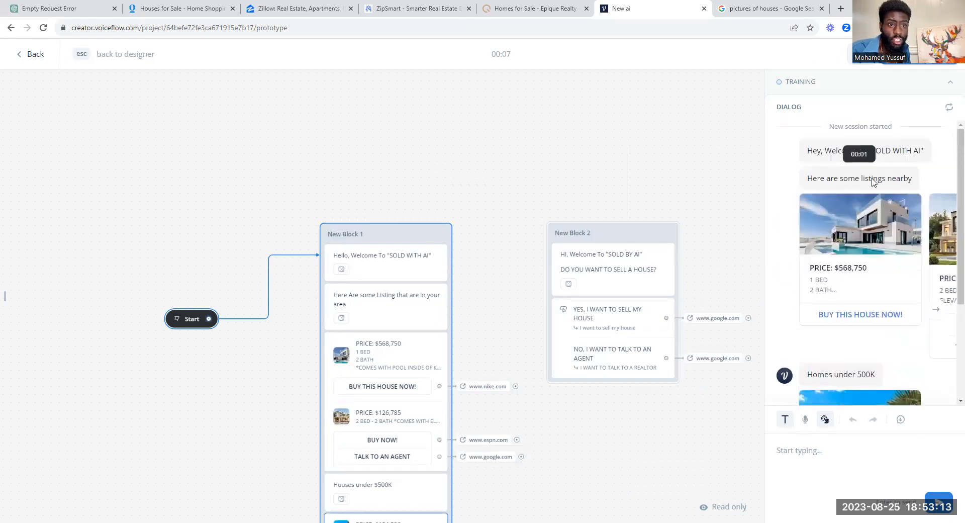
scroll(852, 215, "down", 3)
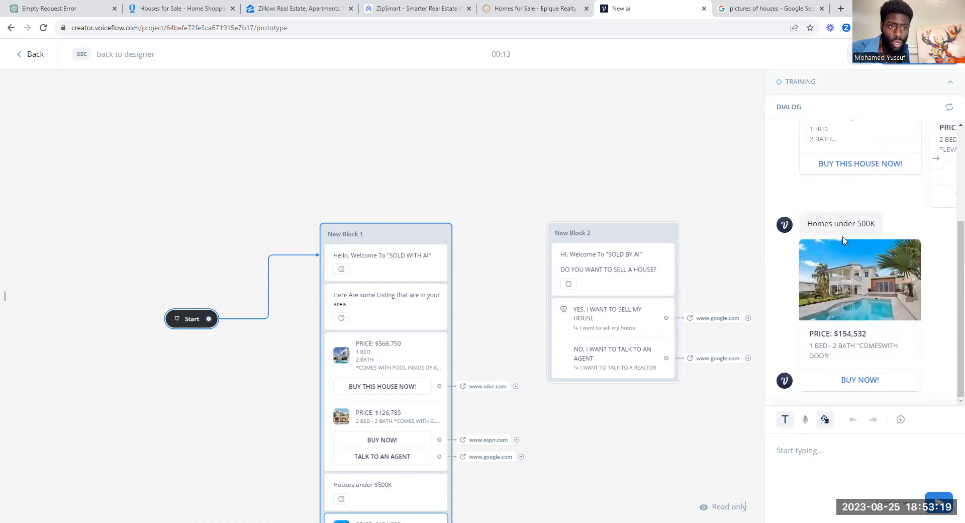
scroll(882, 321, "up", 2)
scroll(881, 316, "down", 2)
scroll(889, 288, "up", 3)
scroll(890, 289, "down", 3)
scroll(874, 314, "up", 3)
scroll(874, 315, "down", 3)
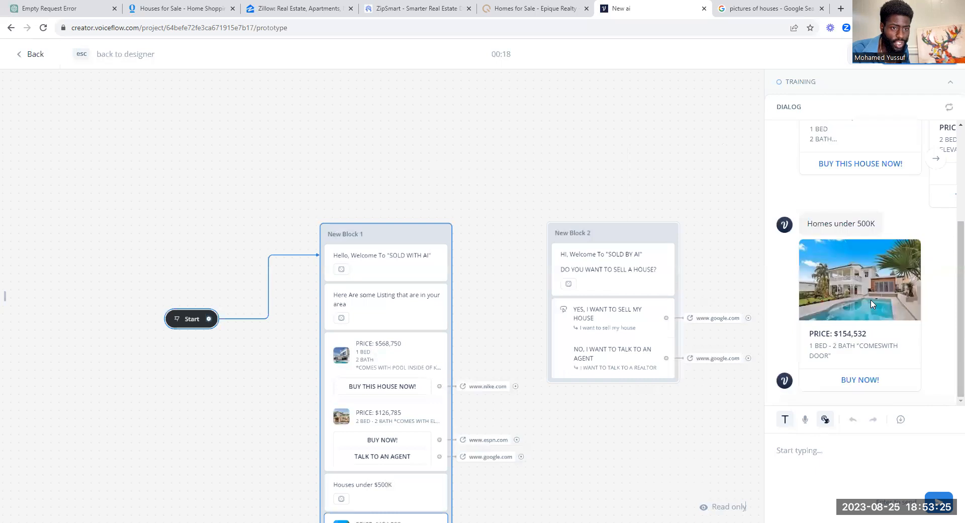
scroll(873, 302, "up", 1)
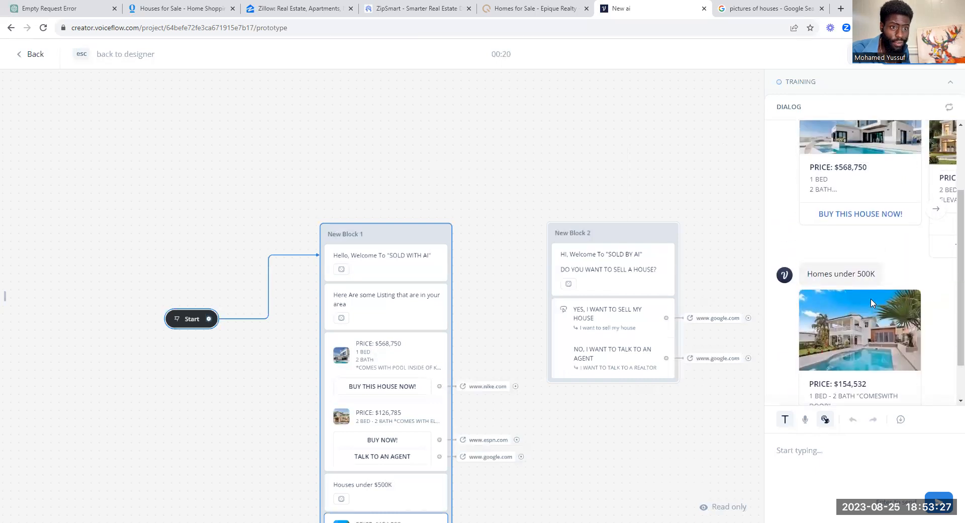
scroll(872, 302, "up", 3)
scroll(873, 302, "down", 3)
scroll(875, 303, "up", 1)
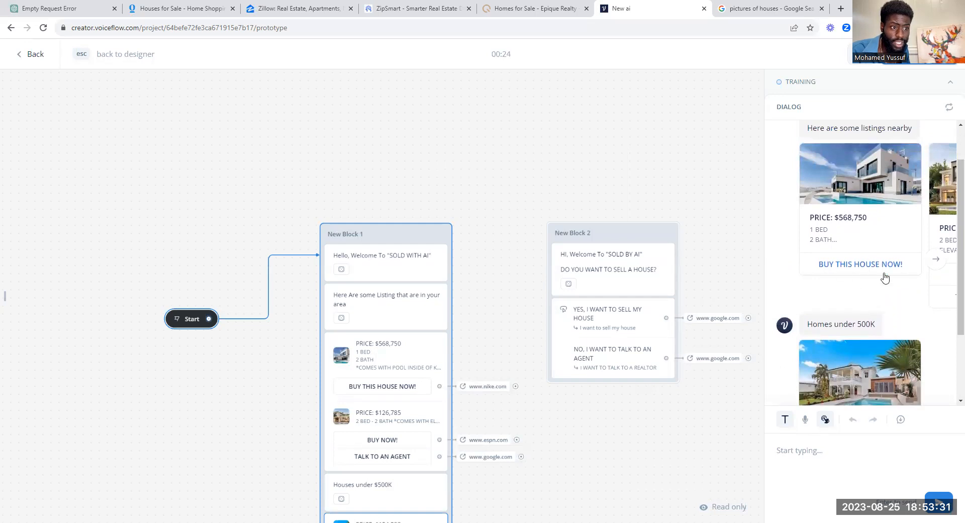
left_click_drag(739, 222, 589, 127)
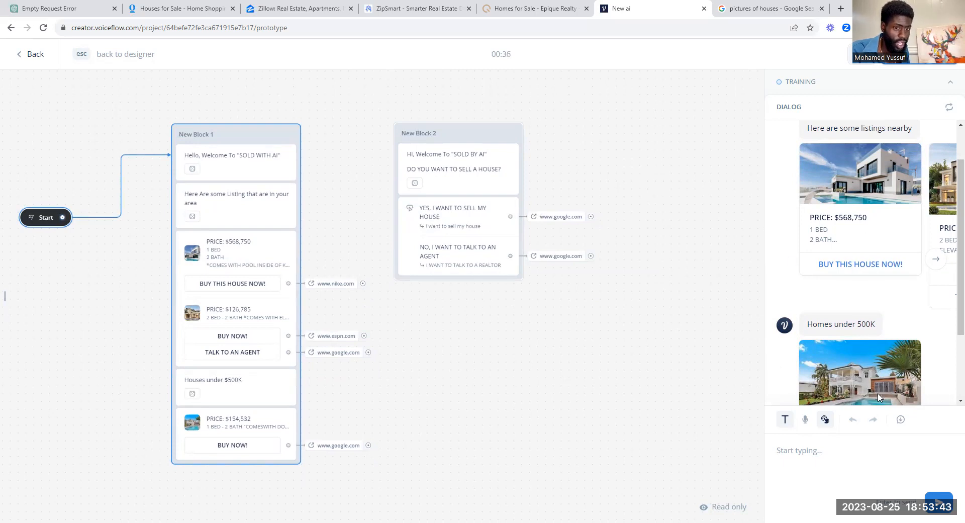
scroll(875, 304, "down", 2)
scroll(875, 304, "up", 2)
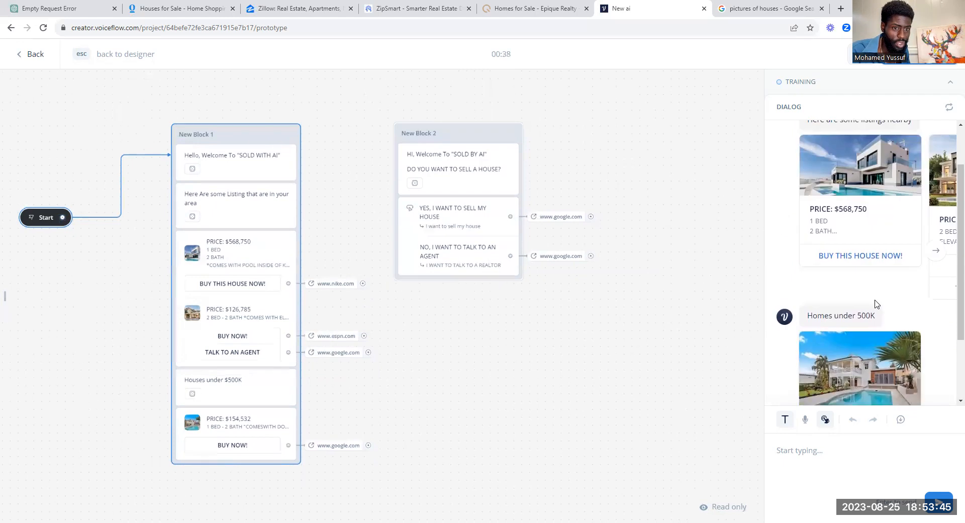
scroll(875, 304, "down", 2)
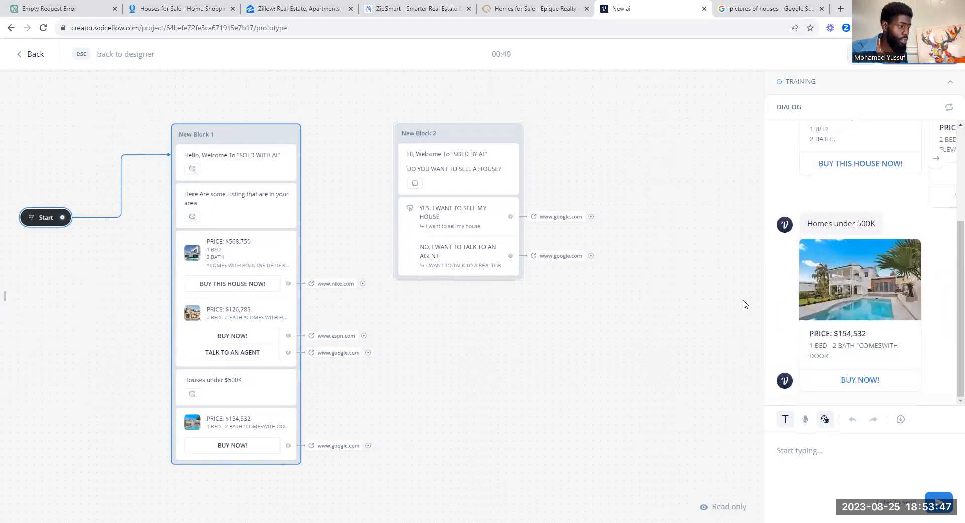